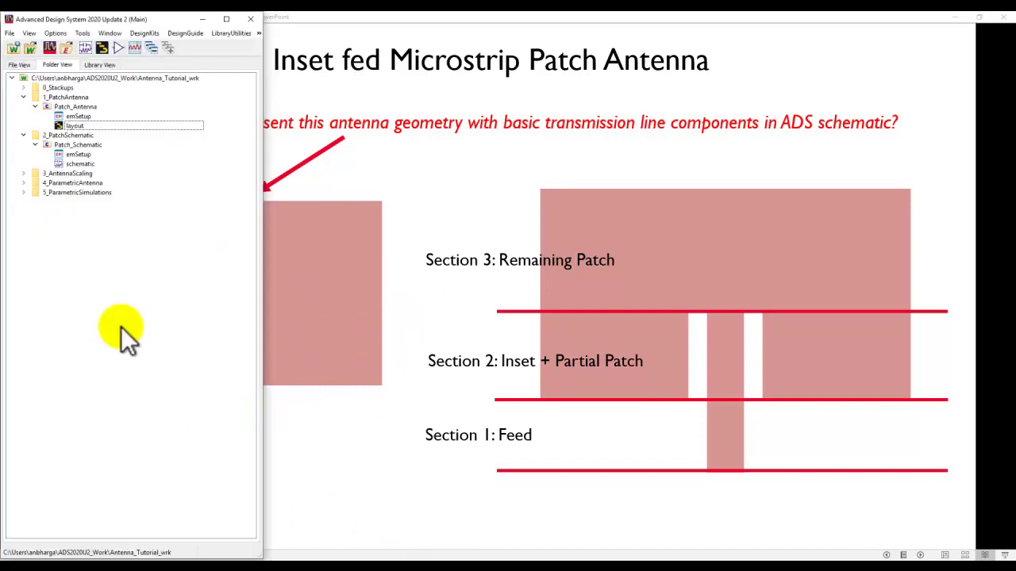
Step: Open the Patch_Antenna layout and move the horizontal section divider line up to y = 12
{"action": "double_click", "coordinate": [75, 126]}
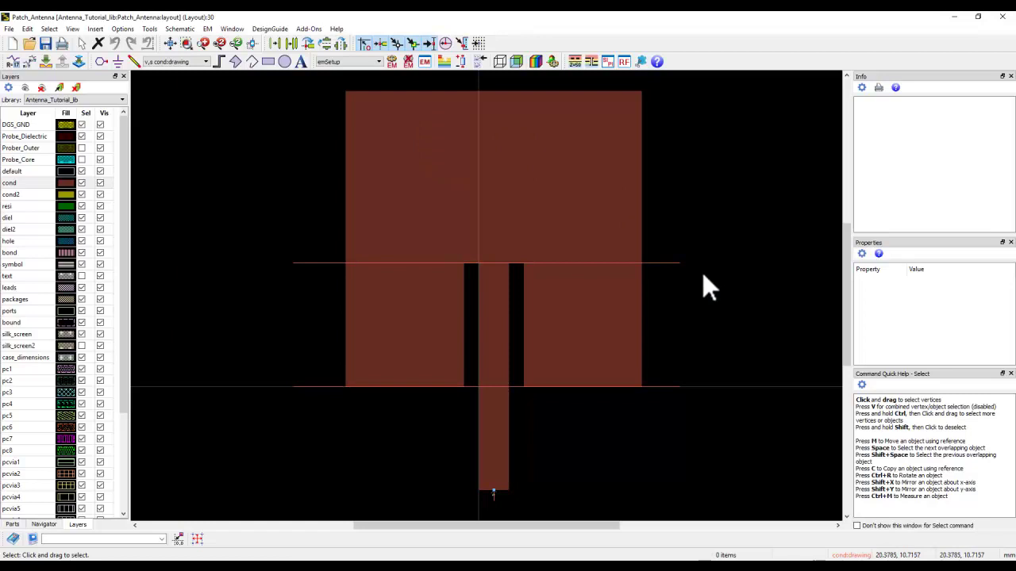
{"action": "left_click", "coordinate": [519, 387]}
{"action": "left_click_drag", "start_coordinate": [667, 268], "coordinate": [670, 263]}
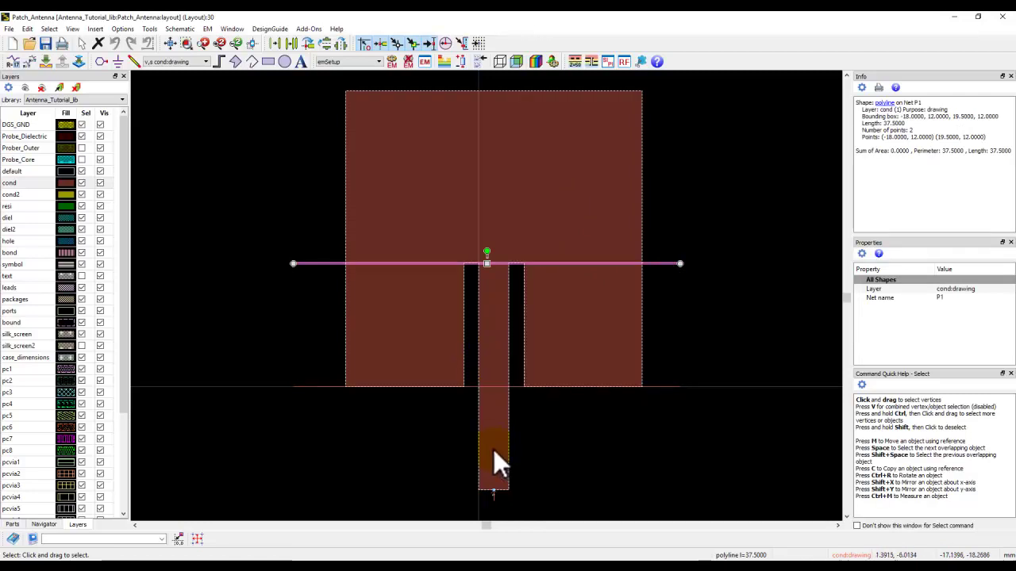
Step: From the ADS Main window, open the Patch_Schematic schematic view
{"action": "mouse_move", "coordinate": [389, 558]}
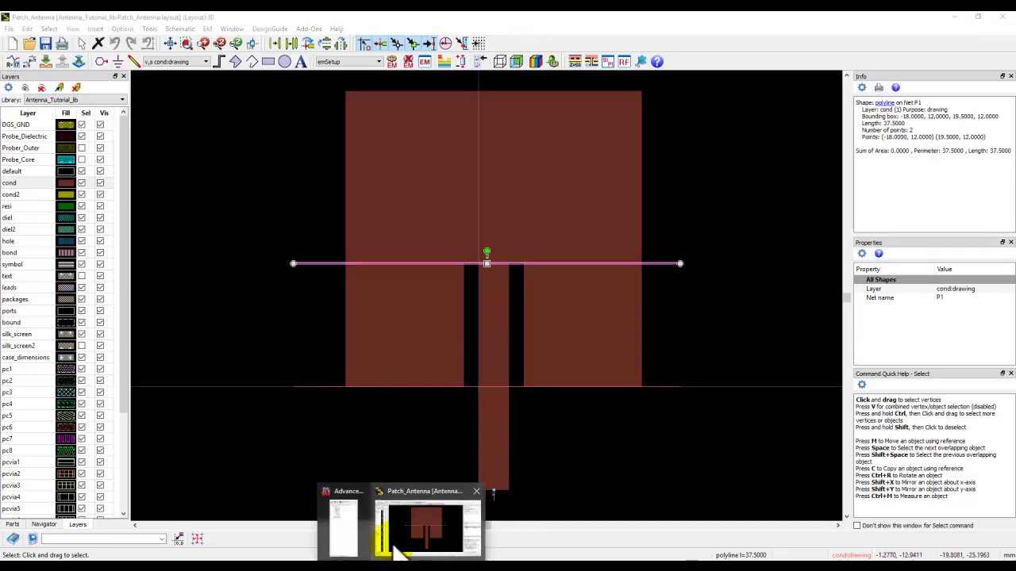
{"action": "left_click", "coordinate": [357, 536]}
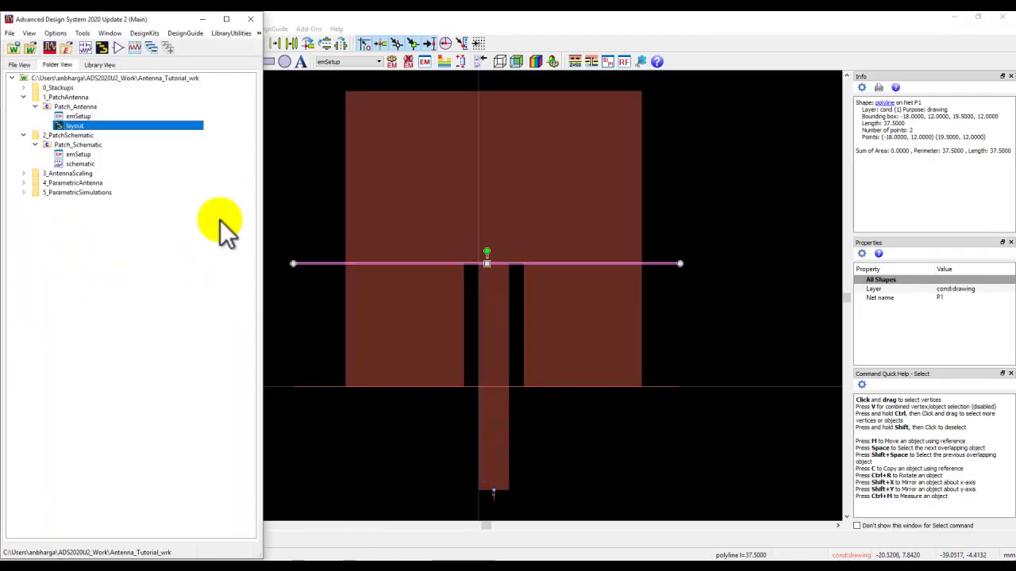
{"action": "left_click", "coordinate": [82, 164]}
{"action": "double_click", "coordinate": [82, 164]}
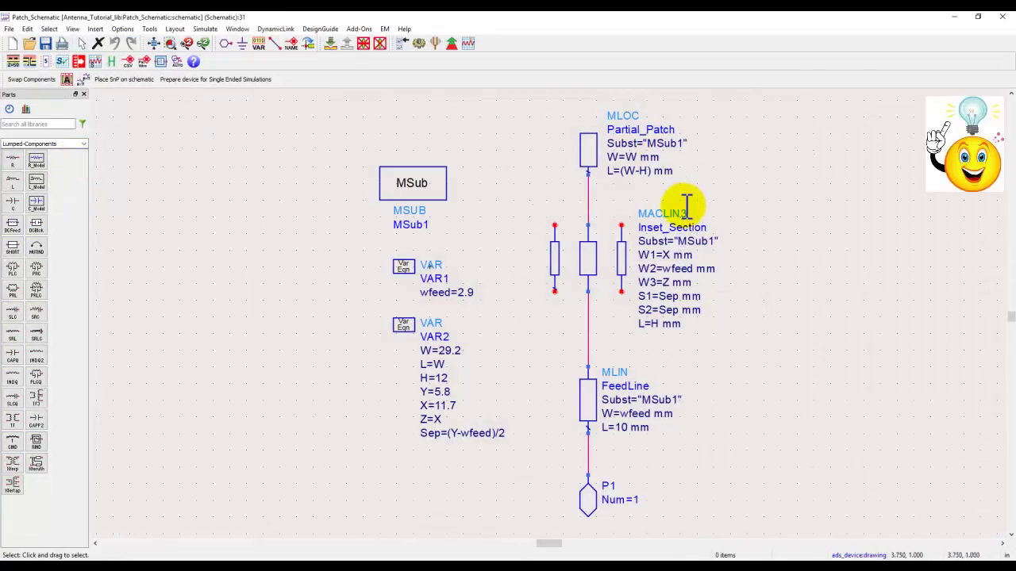
{"action": "left_click", "coordinate": [589, 409]}
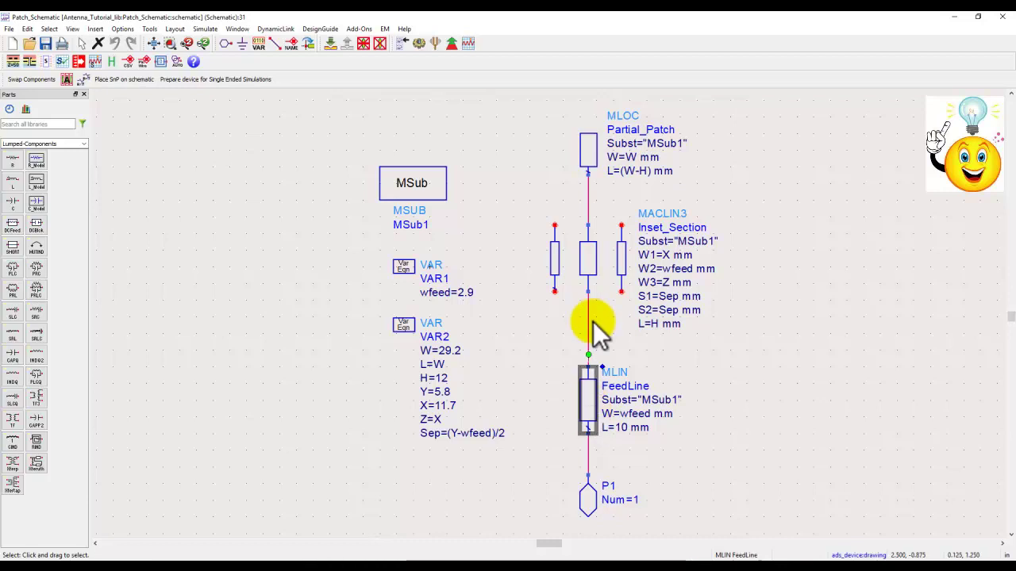
{"action": "left_click", "coordinate": [595, 266]}
{"action": "left_click", "coordinate": [589, 163]}
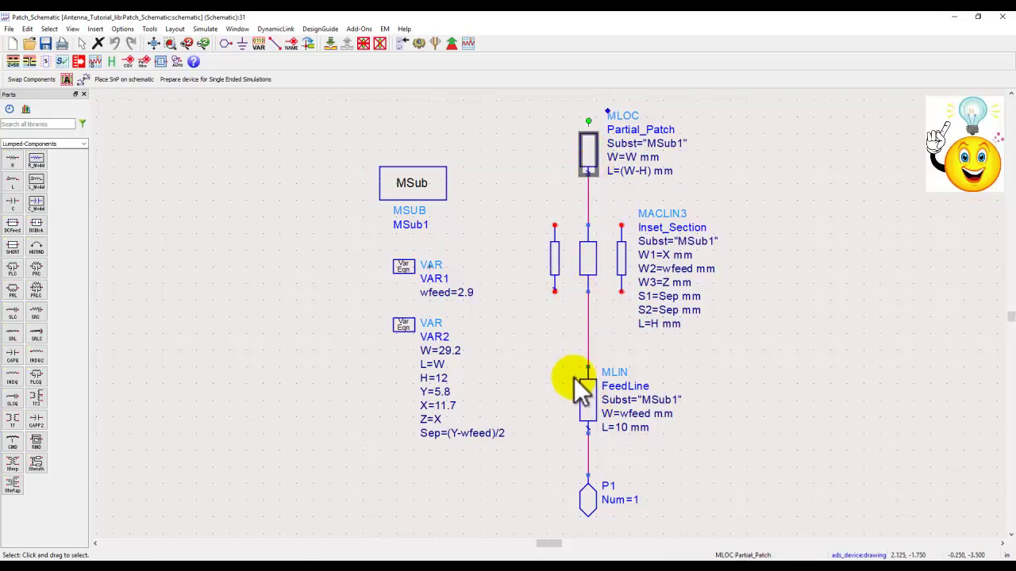
{"action": "left_click", "coordinate": [587, 402]}
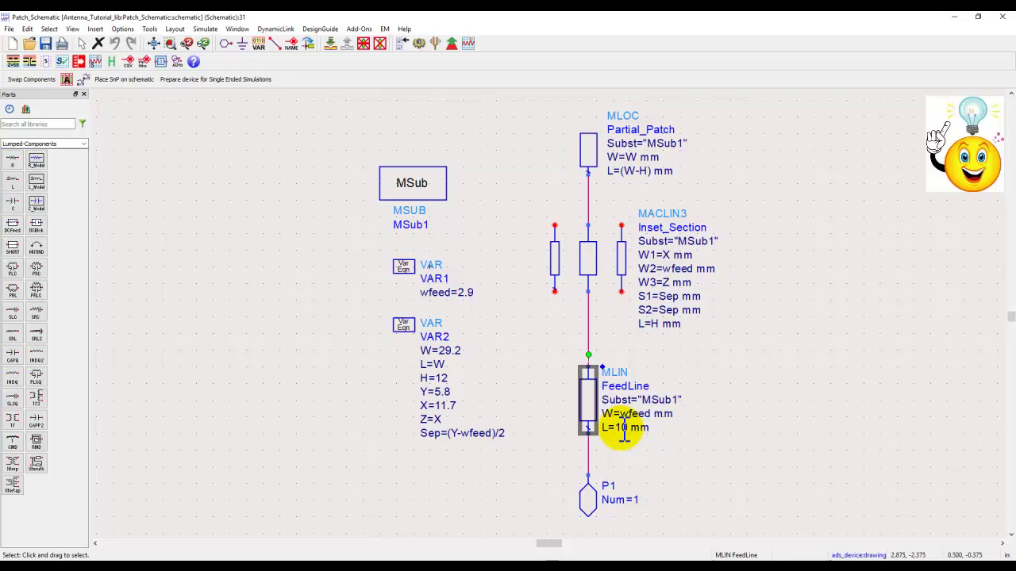
{"action": "left_click", "coordinate": [587, 277]}
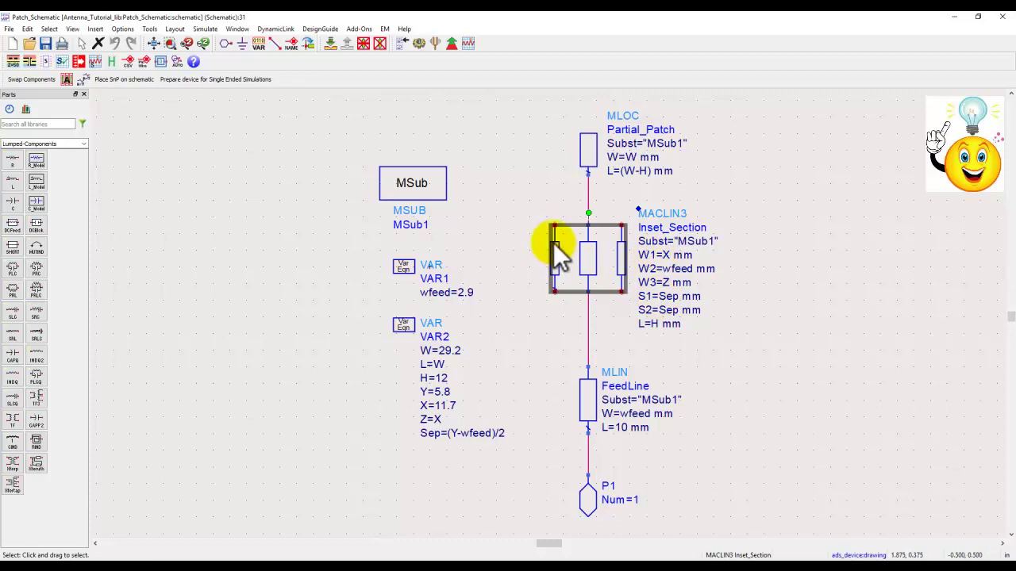
{"action": "left_click", "coordinate": [645, 301]}
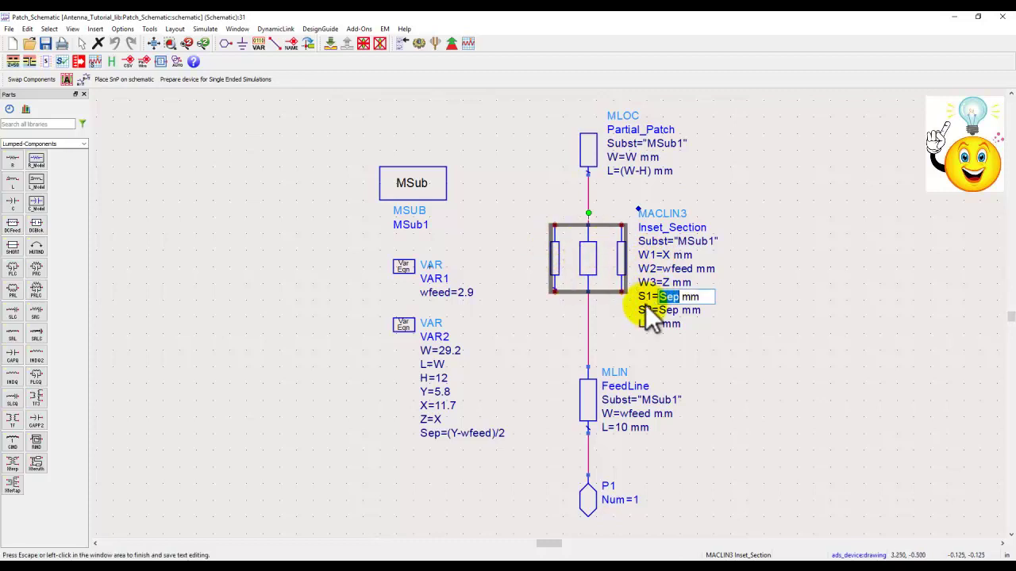
{"action": "key", "text": "Escape"}
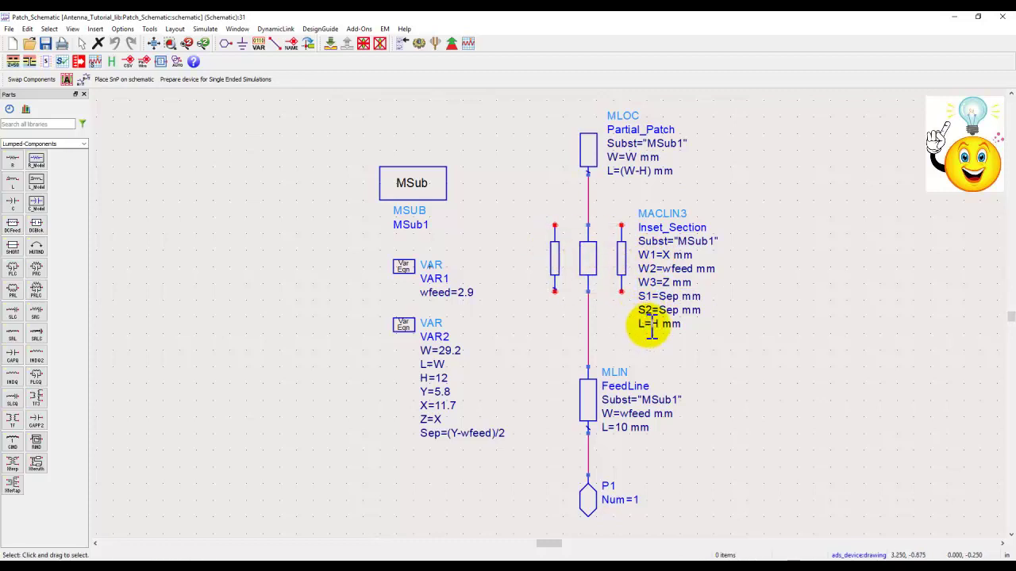
{"action": "left_click", "coordinate": [561, 282]}
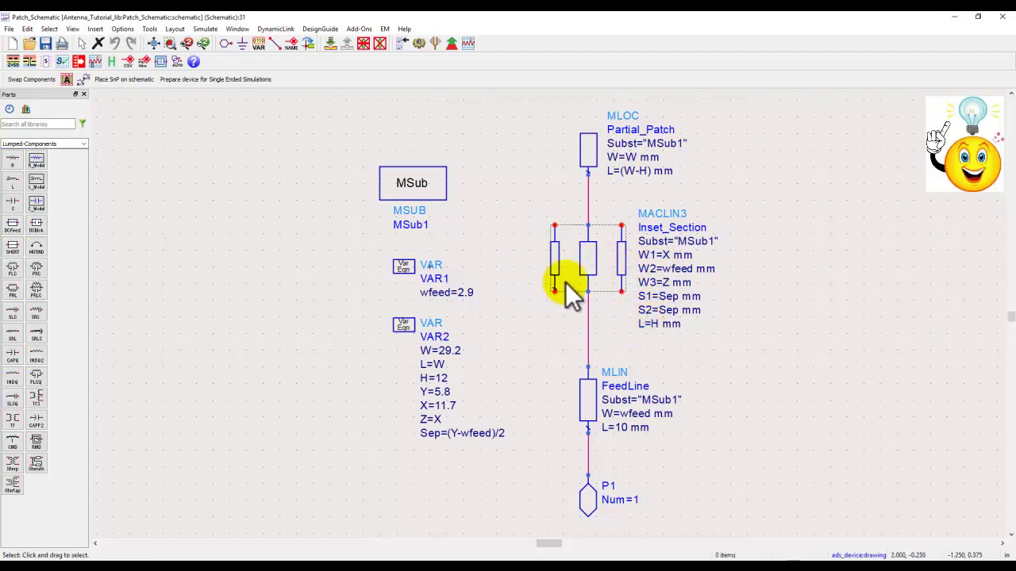
{"action": "left_click", "coordinate": [590, 143]}
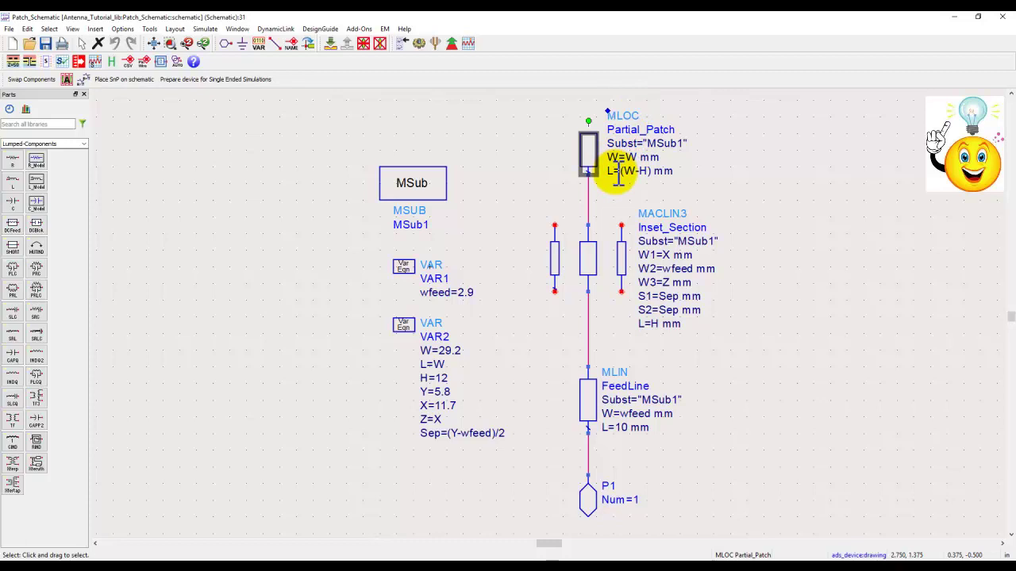
{"action": "left_click", "coordinate": [592, 393]}
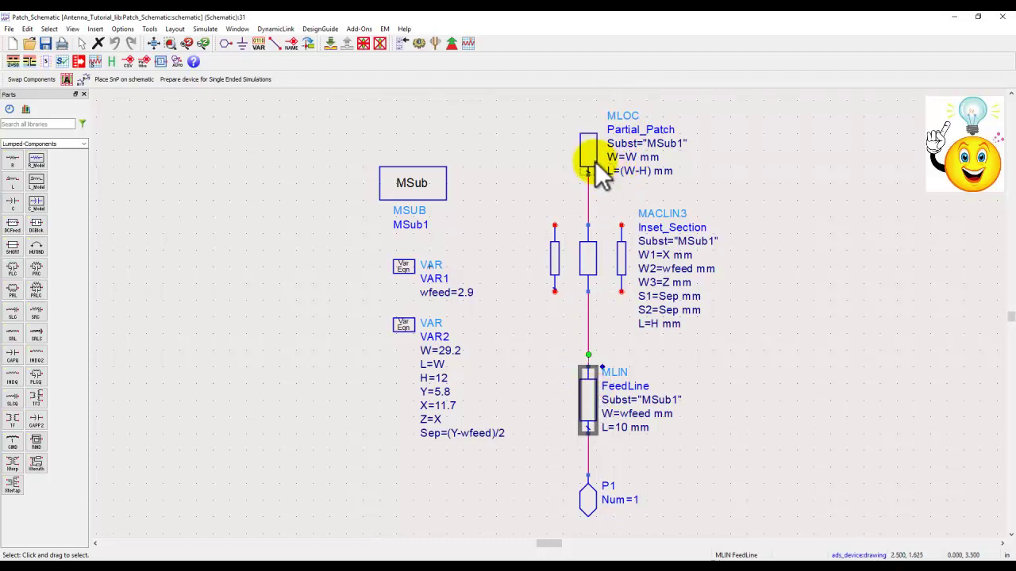
Step: Switch the Parts palette to the TLines-Microstrip component library
{"action": "left_click", "coordinate": [224, 274]}
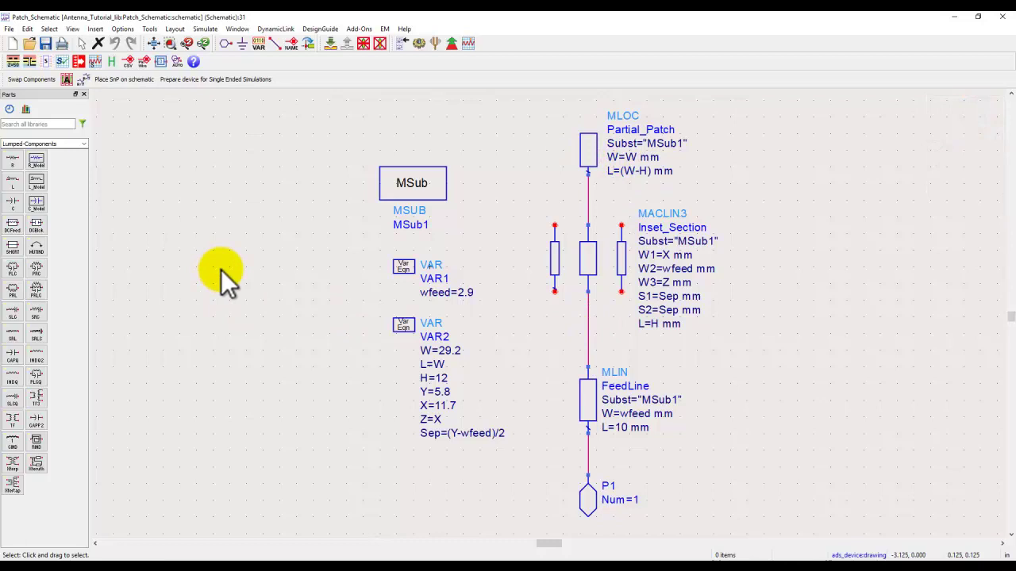
{"action": "left_click", "coordinate": [83, 144]}
{"action": "scroll", "coordinate": [73, 248], "scroll_direction": "down", "scroll_amount": 5}
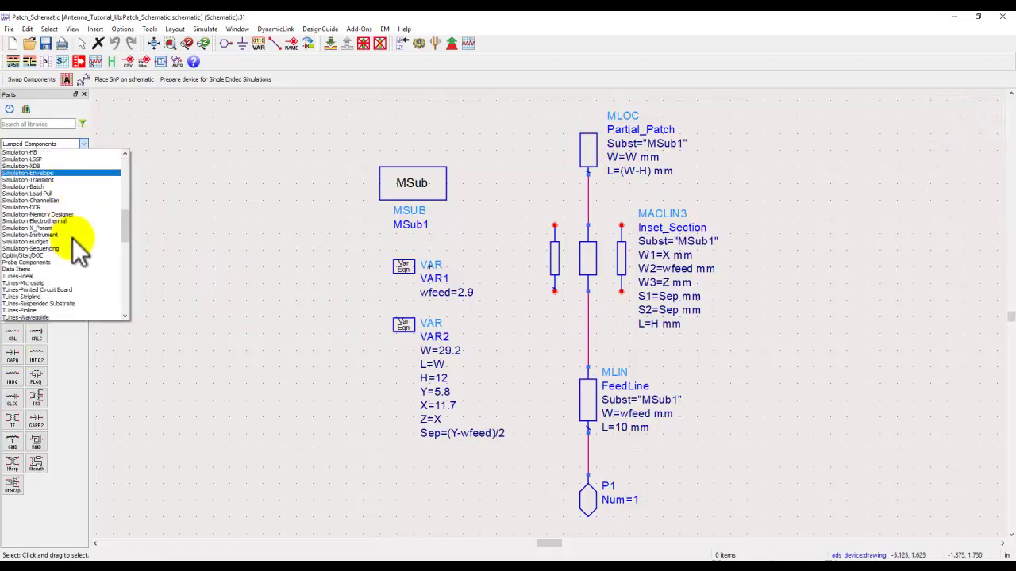
{"action": "left_click", "coordinate": [45, 282]}
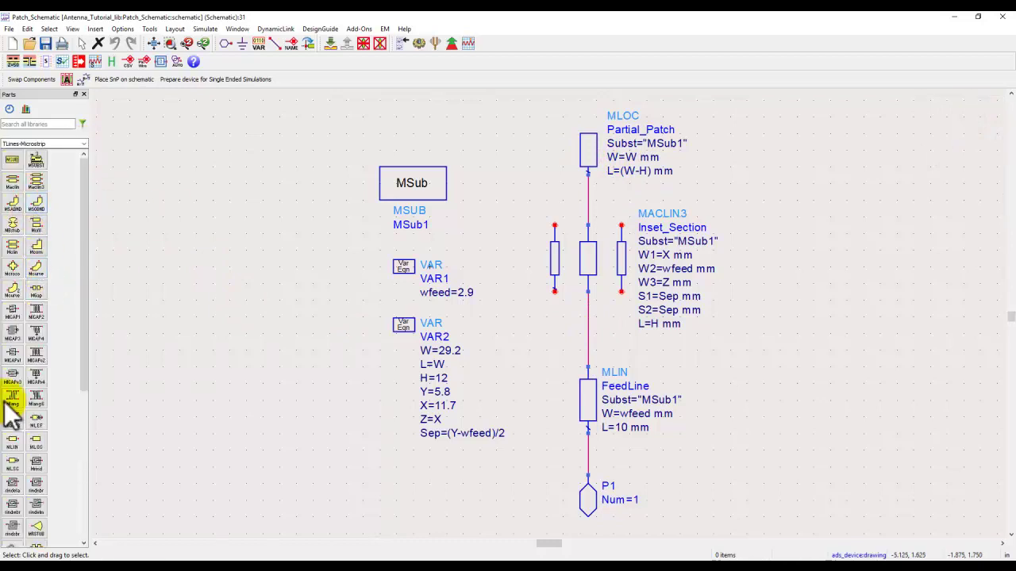
Step: Place trial MLIN, MACLIN3 and MLOC parts, then box-select and delete them
{"action": "left_click", "coordinate": [12, 442]}
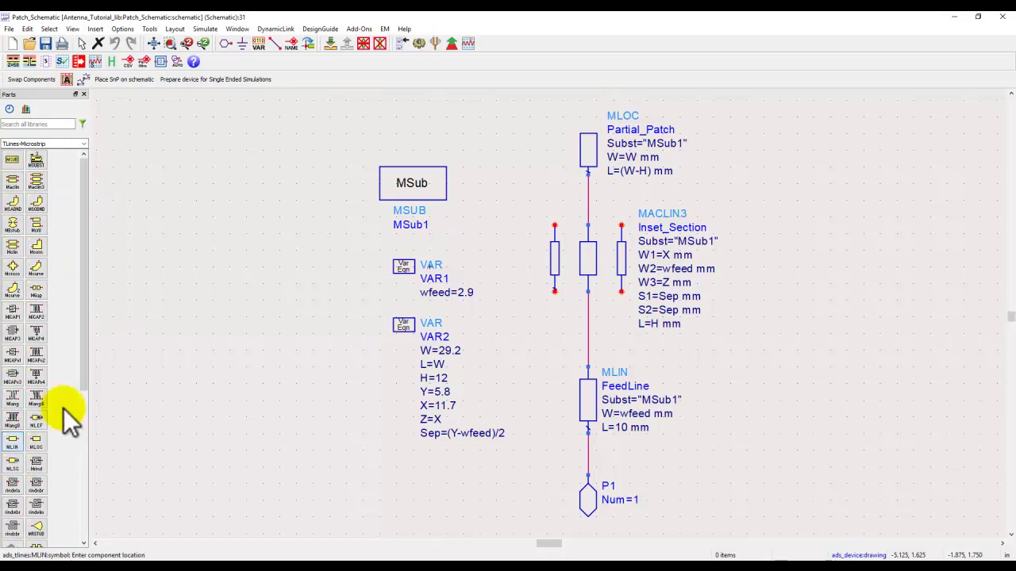
{"action": "left_click", "coordinate": [164, 367]}
{"action": "left_click", "coordinate": [32, 186]}
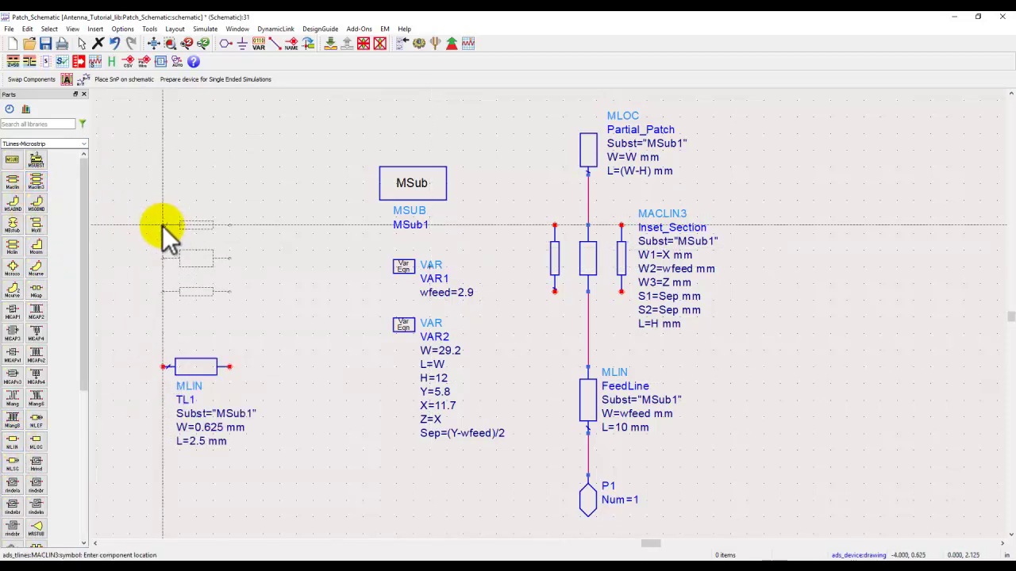
{"action": "left_click", "coordinate": [163, 217]}
{"action": "left_click", "coordinate": [36, 440]}
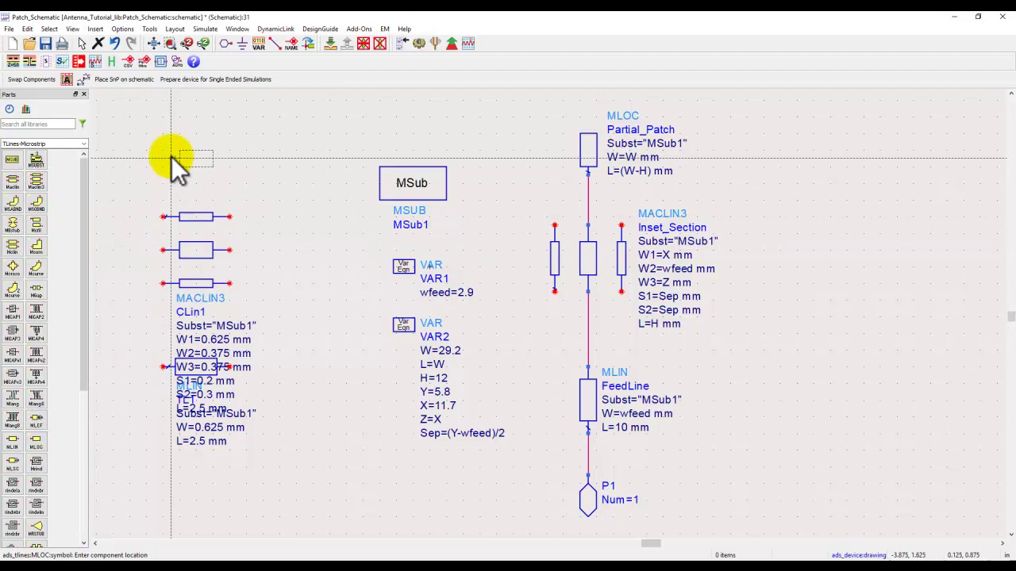
{"action": "right_click", "coordinate": [152, 146]}
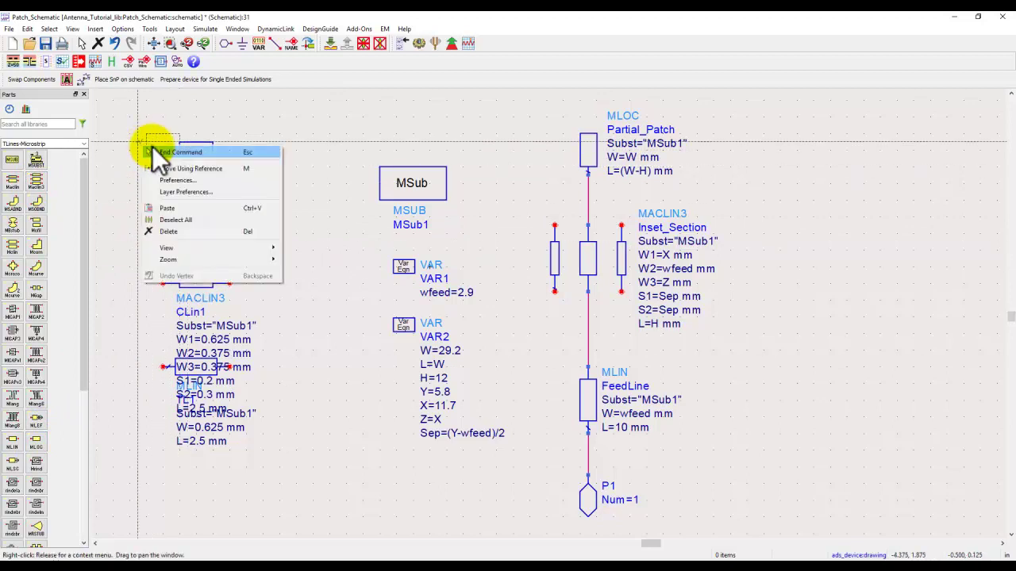
{"action": "left_click", "coordinate": [159, 150]}
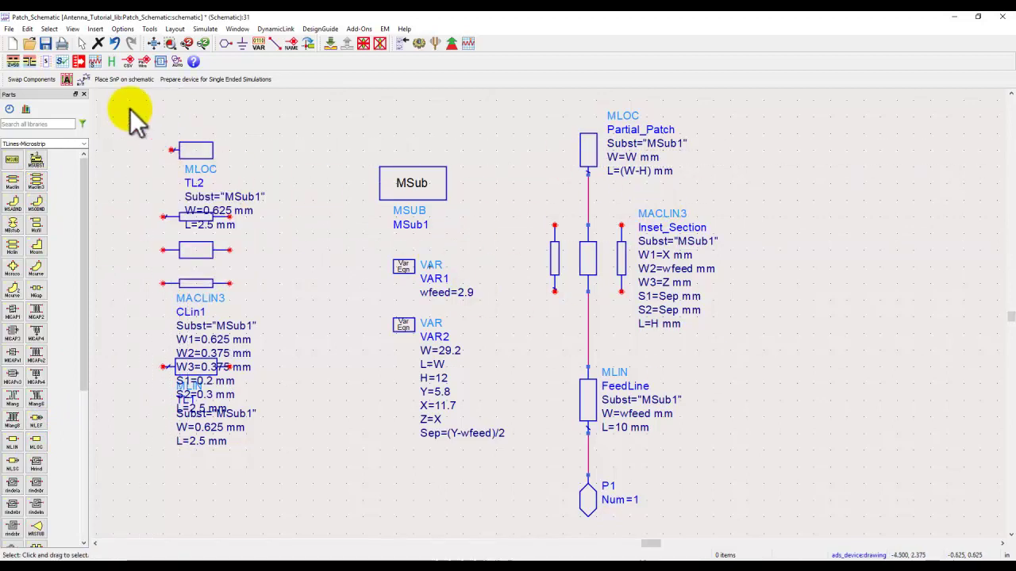
{"action": "left_click_drag", "start_coordinate": [130, 109], "coordinate": [371, 414]}
{"action": "key", "text": "Delete"}
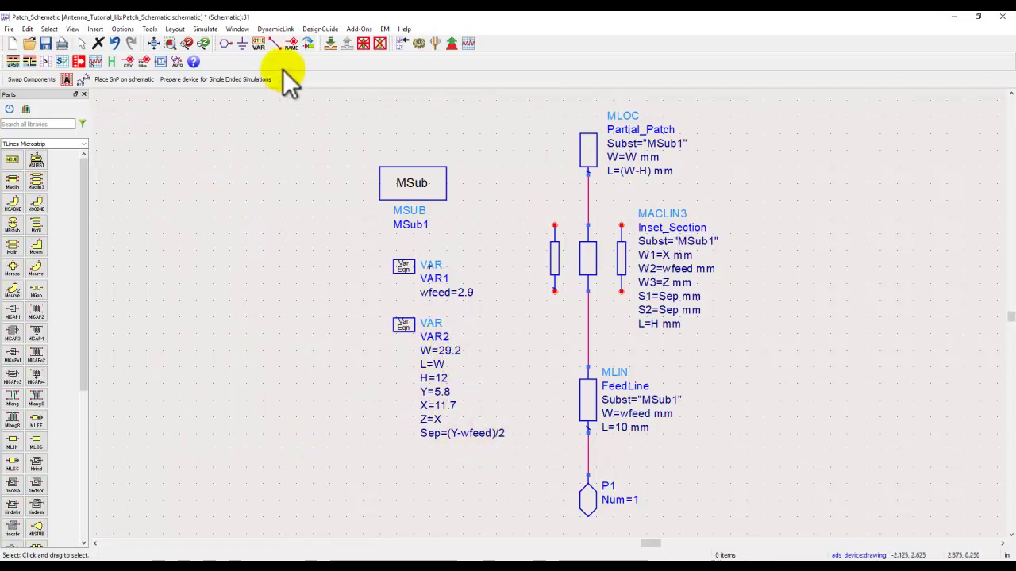
Step: Add and delete a spare VAR3 block, then check the wfeed value in VAR1
{"action": "left_click", "coordinate": [260, 43]}
{"action": "left_click", "coordinate": [285, 189]}
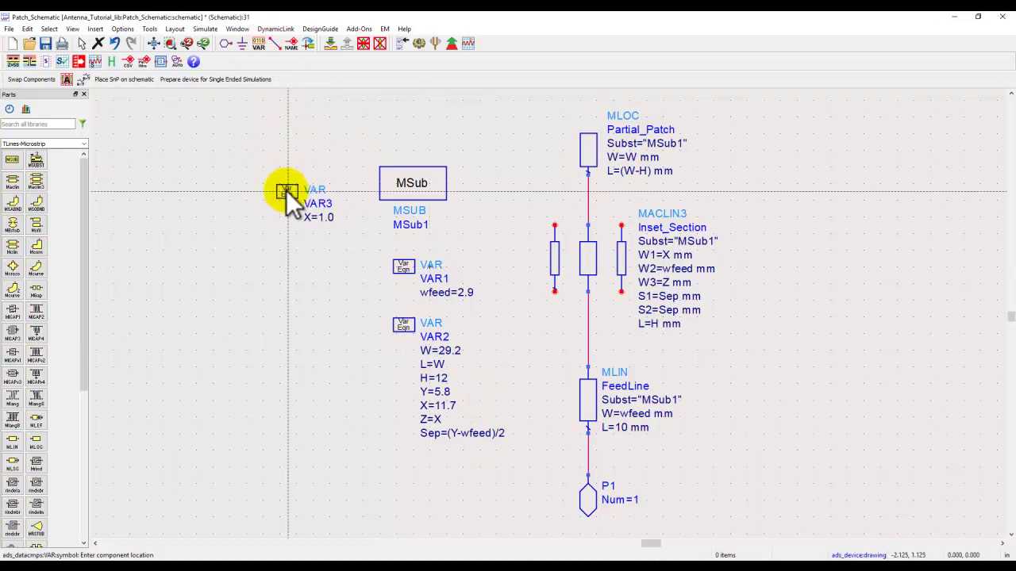
{"action": "key", "text": "Escape"}
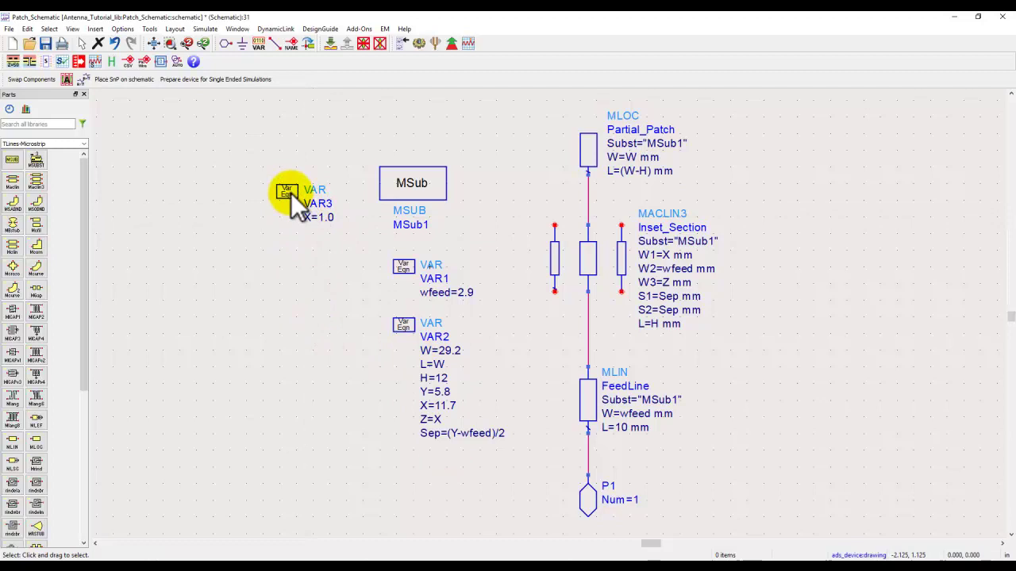
{"action": "key", "text": "Delete"}
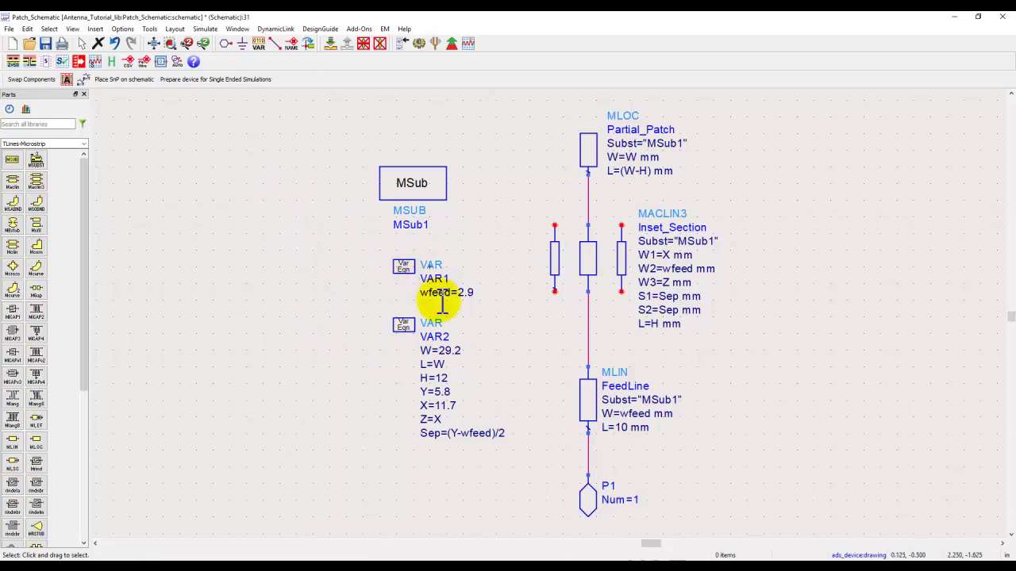
{"action": "double_click", "coordinate": [465, 293]}
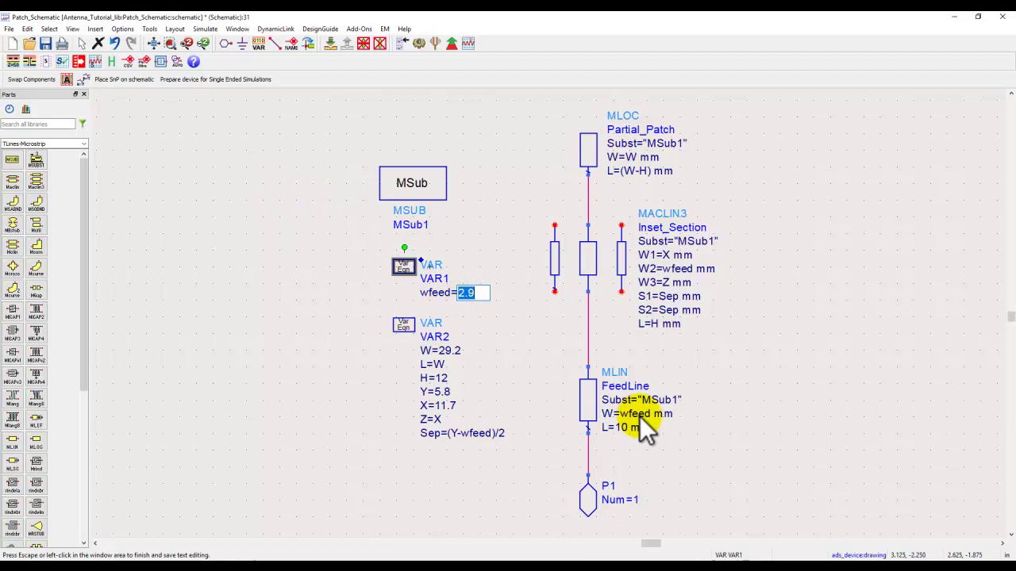
{"action": "key", "text": "Escape"}
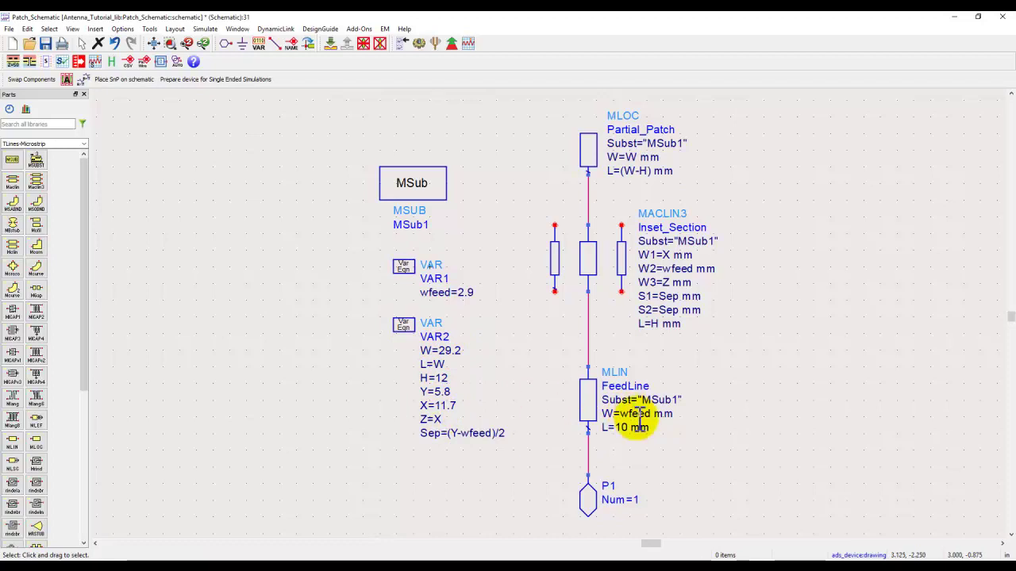
Step: Leave Inset_Section's W1 width as X and set Partial_Patch's length to (W-H)
{"action": "left_click", "coordinate": [674, 267]}
{"action": "left_click", "coordinate": [671, 254]}
{"action": "left_click", "coordinate": [667, 254]}
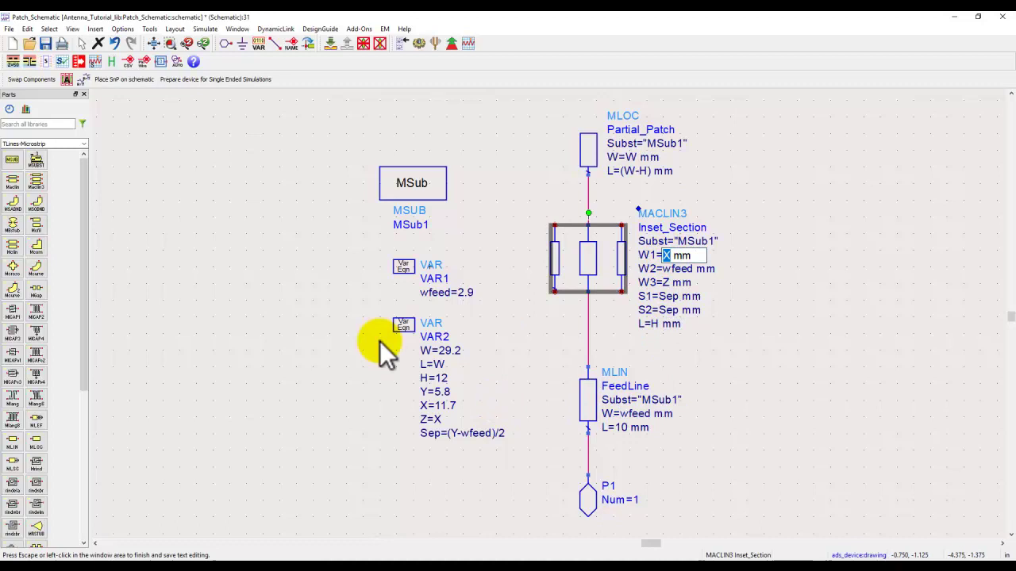
{"action": "left_click", "coordinate": [379, 340]}
{"action": "left_click", "coordinate": [465, 363]}
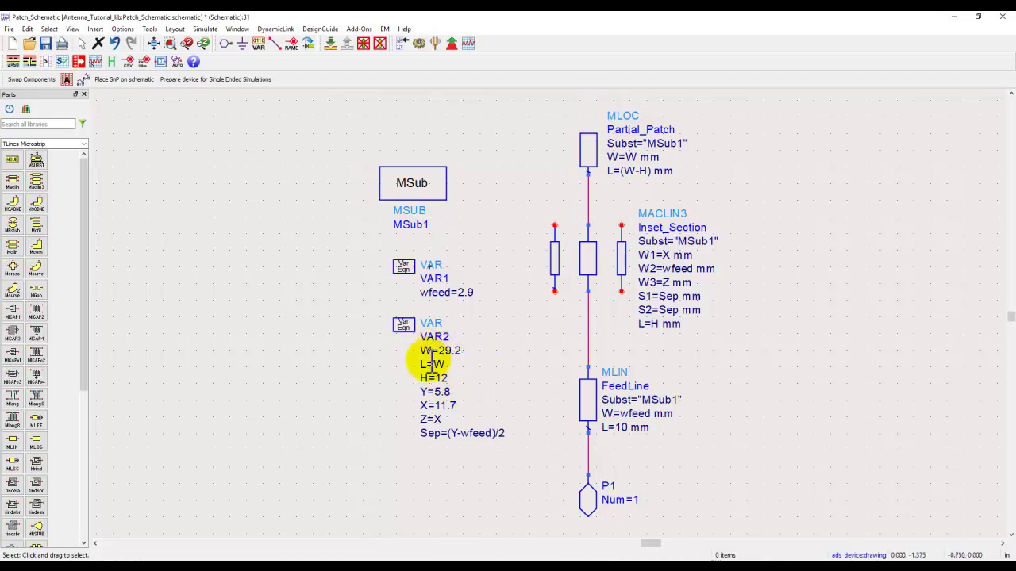
{"action": "left_click", "coordinate": [631, 173]}
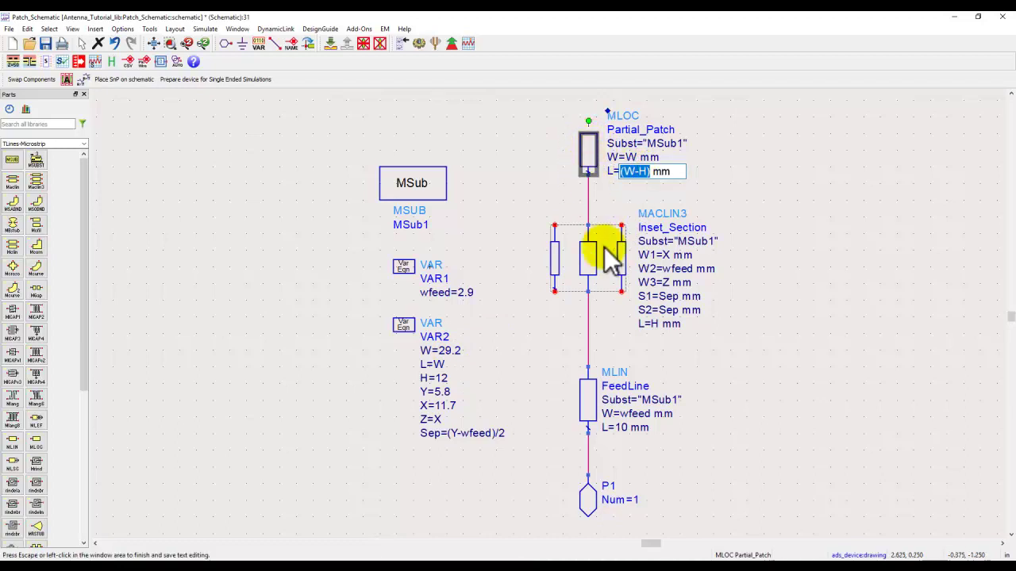
{"action": "key", "text": "Escape"}
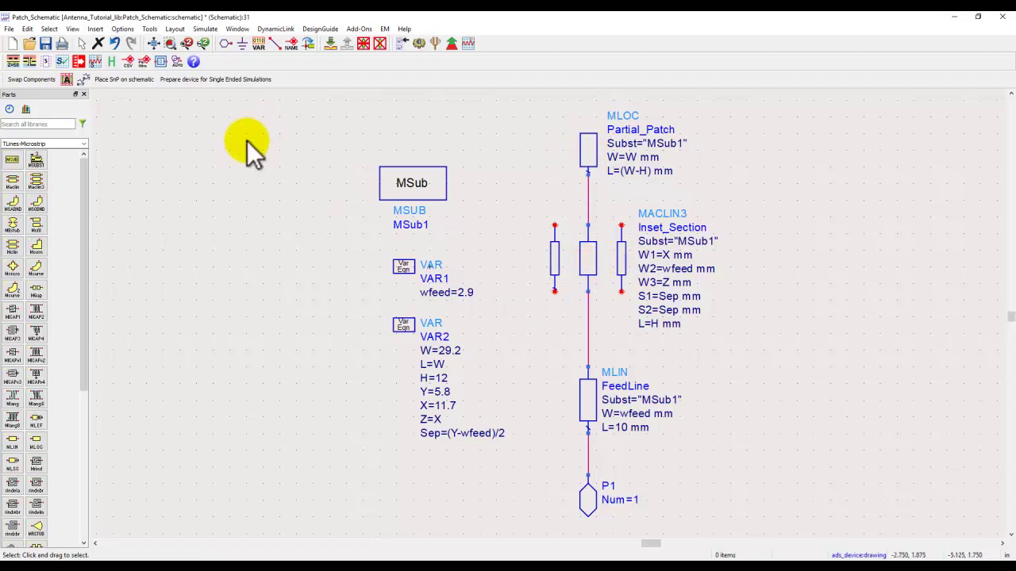
Step: Run Generate/Update Layout with Sync the entire design to build the patch layout
{"action": "left_click", "coordinate": [170, 29]}
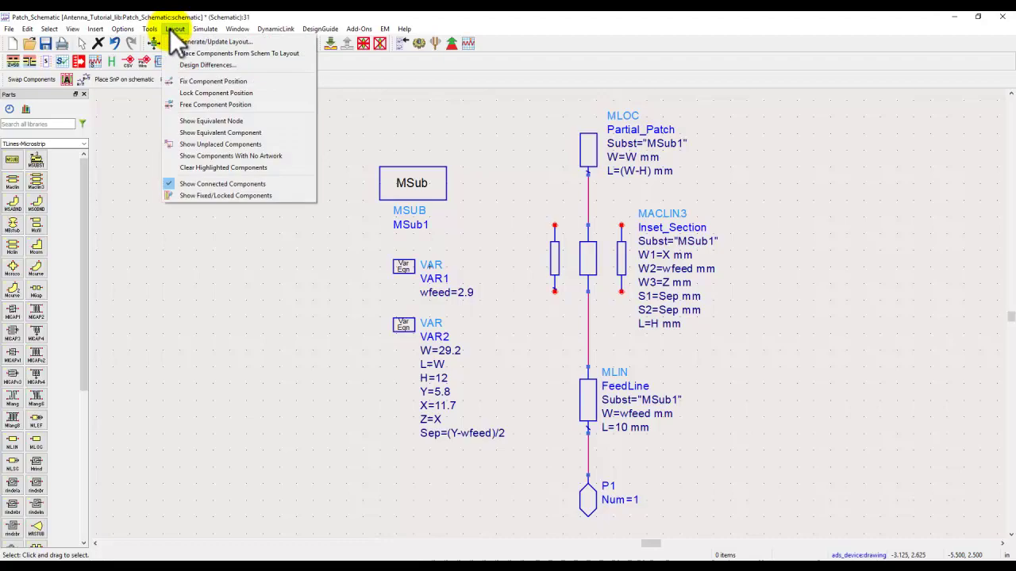
{"action": "left_click", "coordinate": [181, 42]}
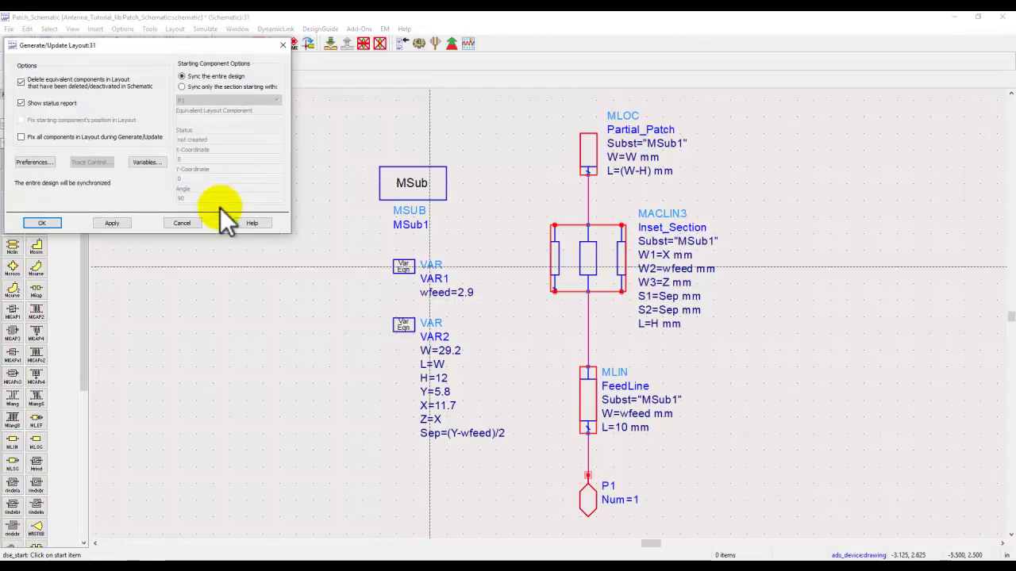
{"action": "left_click", "coordinate": [44, 224]}
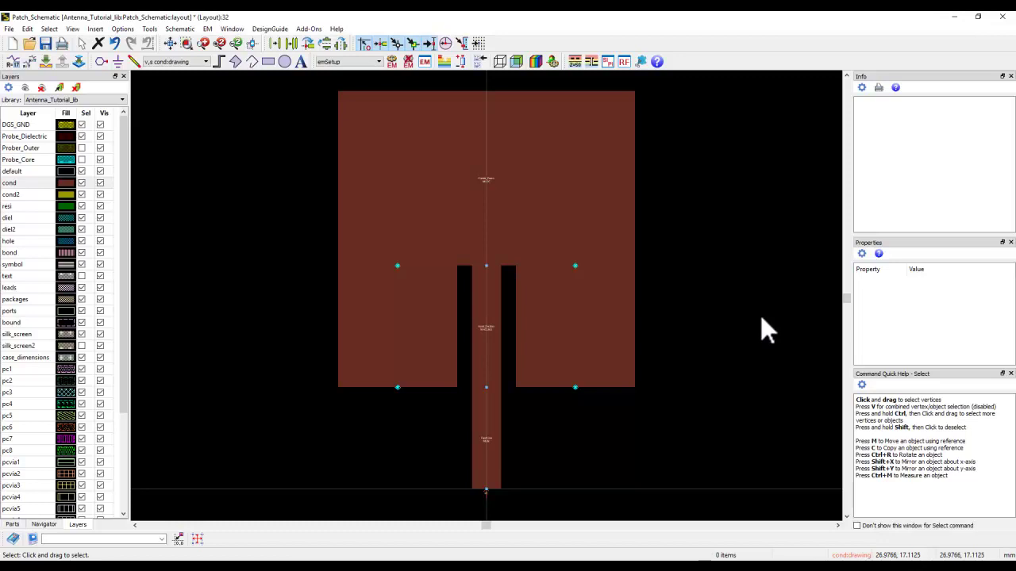
{"action": "left_click", "coordinate": [580, 265]}
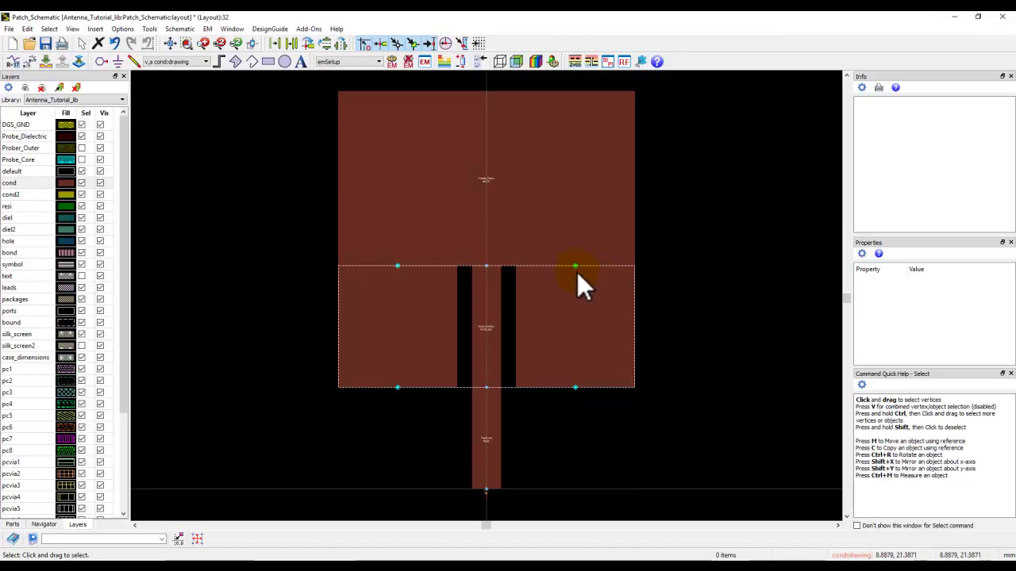
{"action": "left_click", "coordinate": [575, 387]}
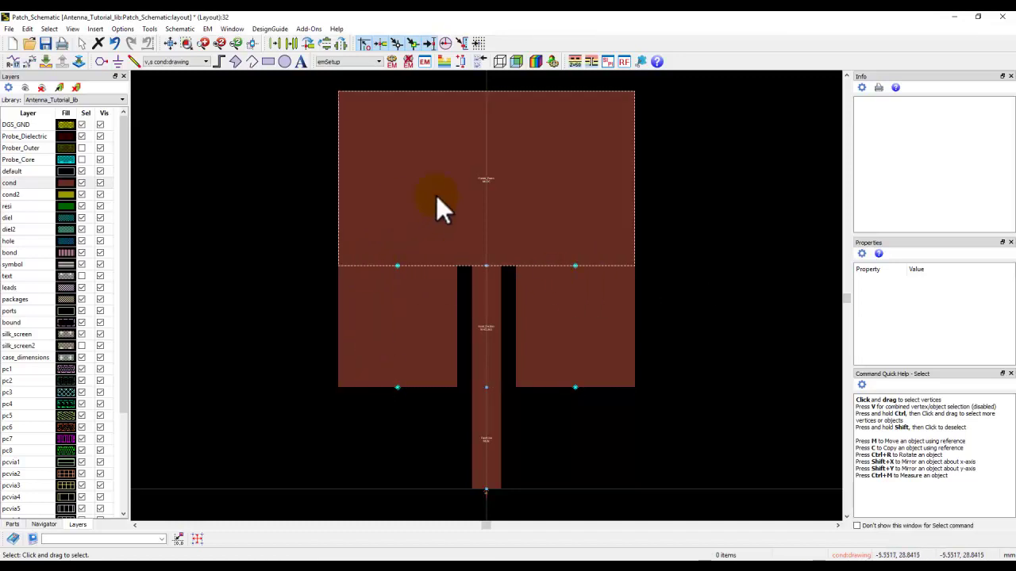
{"action": "right_click", "coordinate": [228, 210]}
{"action": "left_click", "coordinate": [252, 376]}
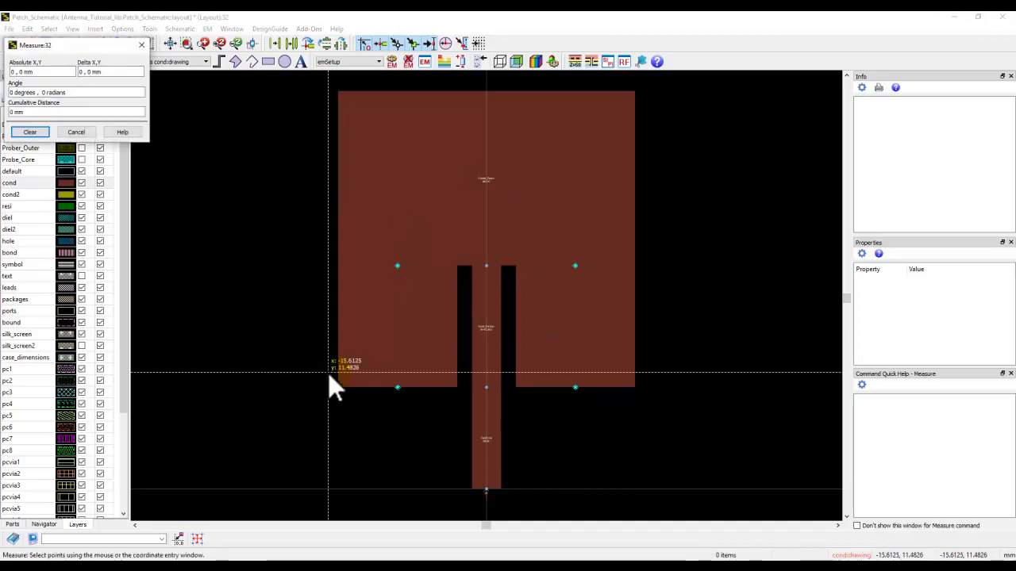
{"action": "left_click", "coordinate": [339, 387]}
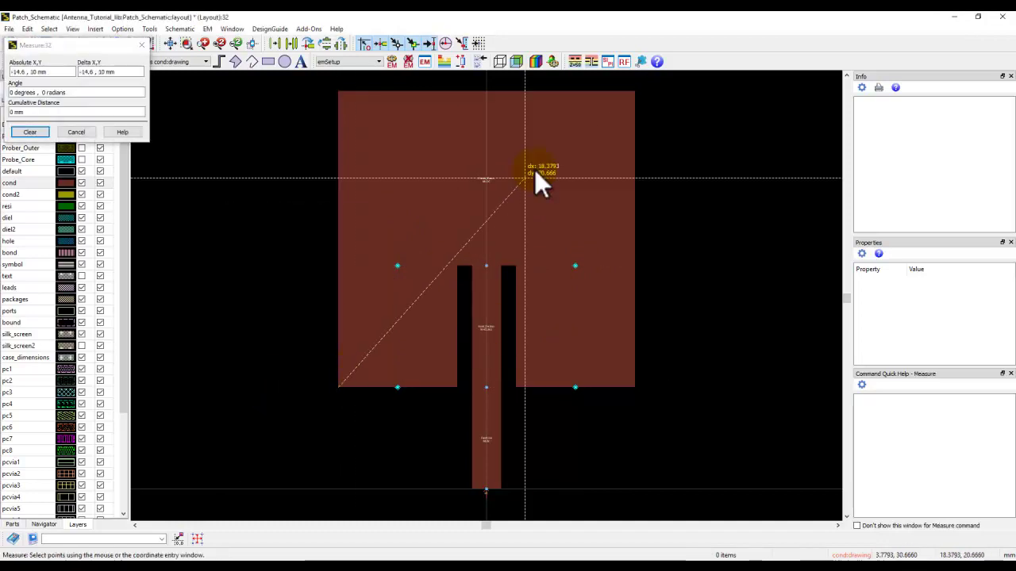
{"action": "left_click", "coordinate": [638, 93]}
{"action": "left_click_drag", "start_coordinate": [81, 72], "coordinate": [102, 70]}
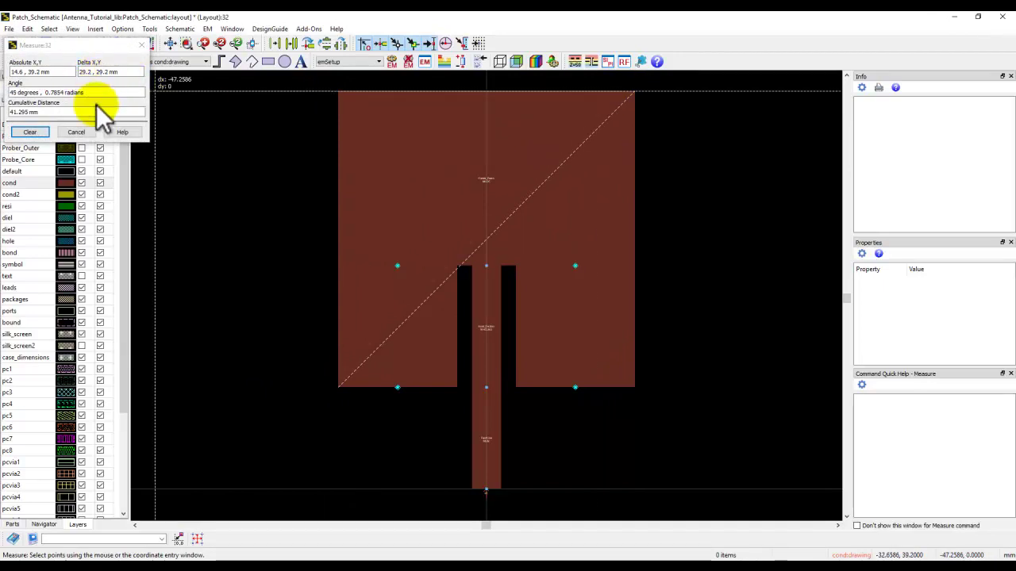
{"action": "left_click", "coordinate": [77, 132]}
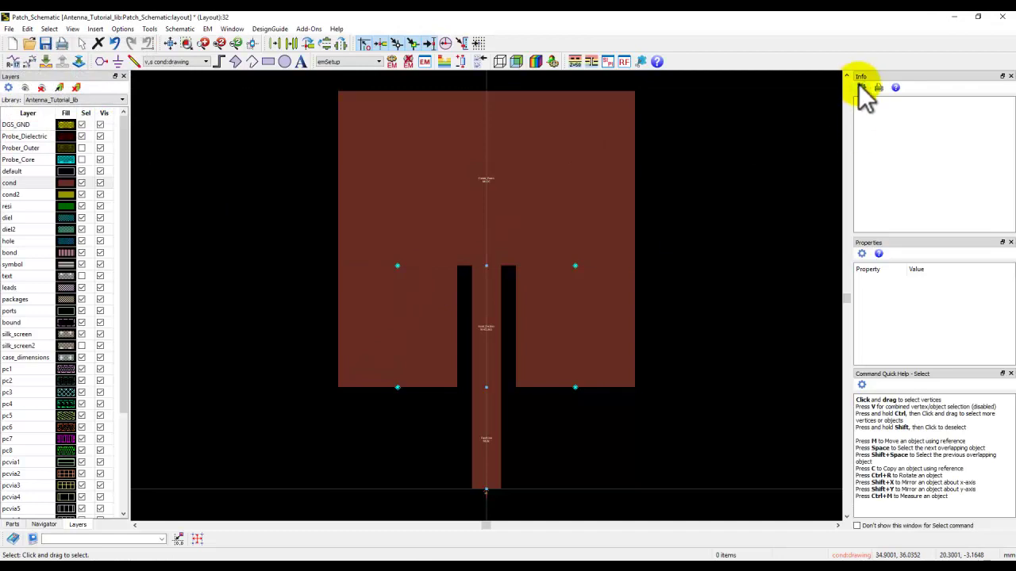
Step: Select the inset section and scroll its Info panel to User Parameters, then dismiss the panel list
{"action": "left_click", "coordinate": [621, 319]}
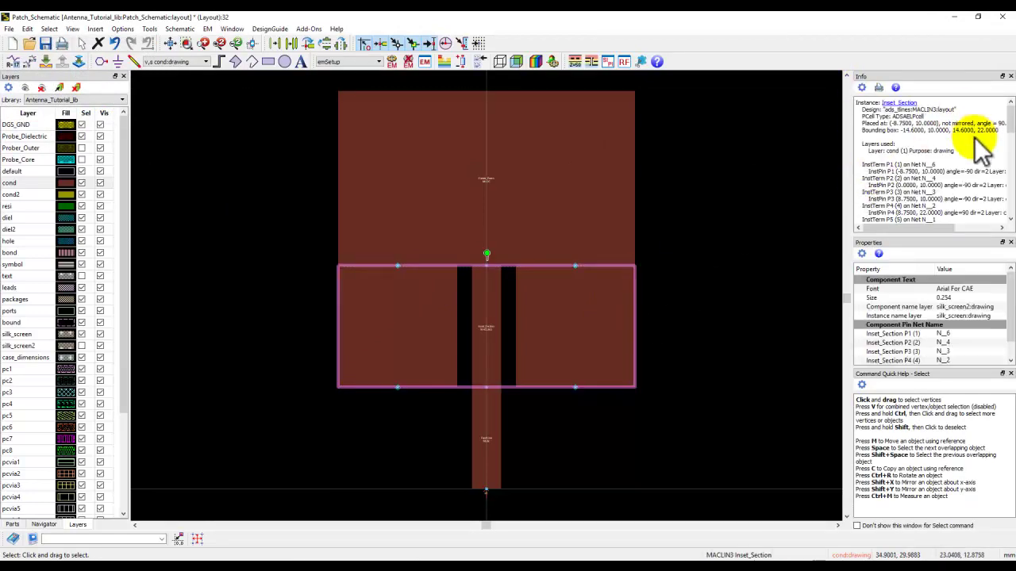
{"action": "scroll", "coordinate": [981, 151], "scroll_direction": "down", "scroll_amount": 3}
{"action": "scroll", "coordinate": [975, 145], "scroll_direction": "down", "scroll_amount": 2}
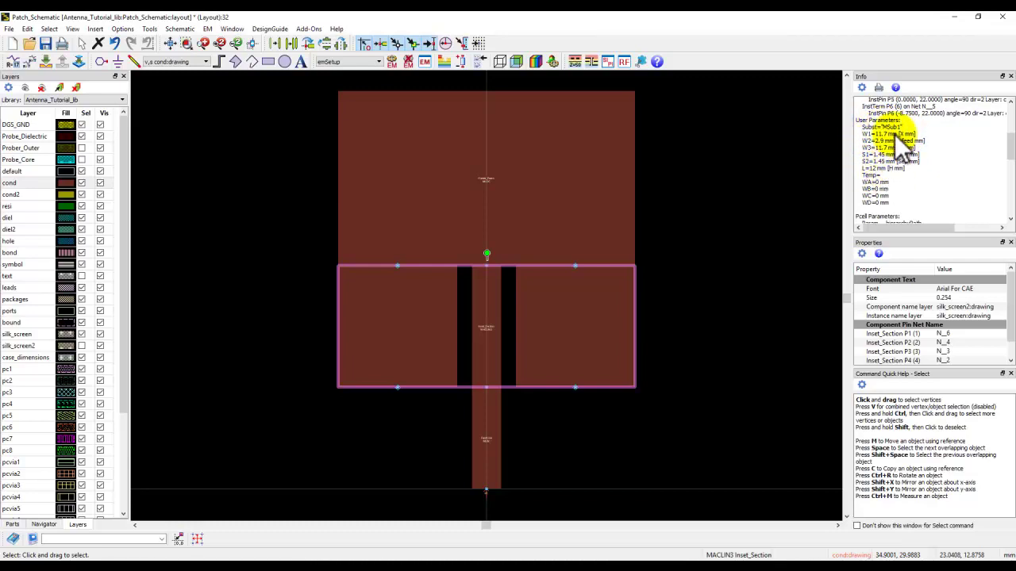
{"action": "right_click", "coordinate": [757, 58]}
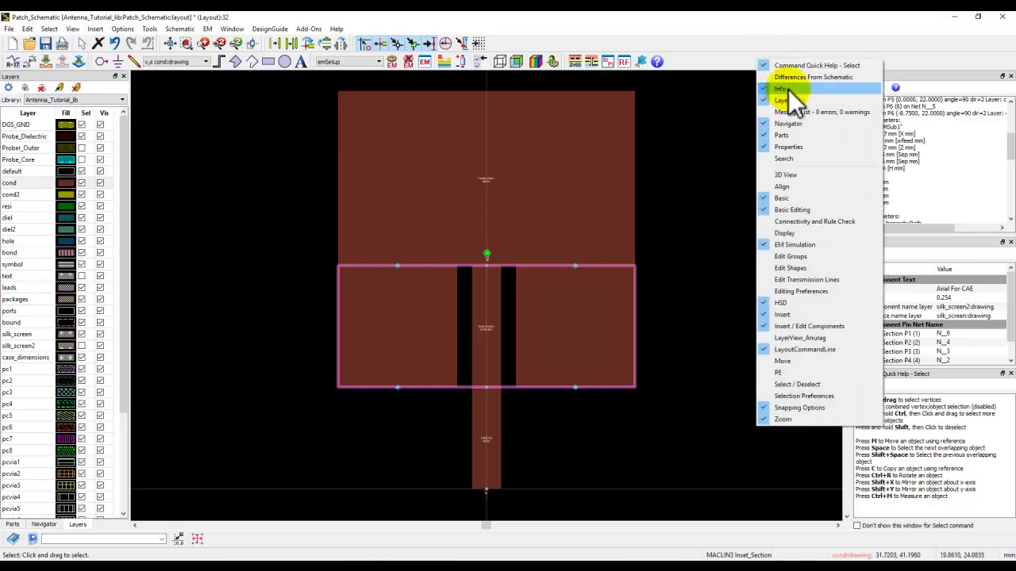
{"action": "left_click", "coordinate": [634, 293]}
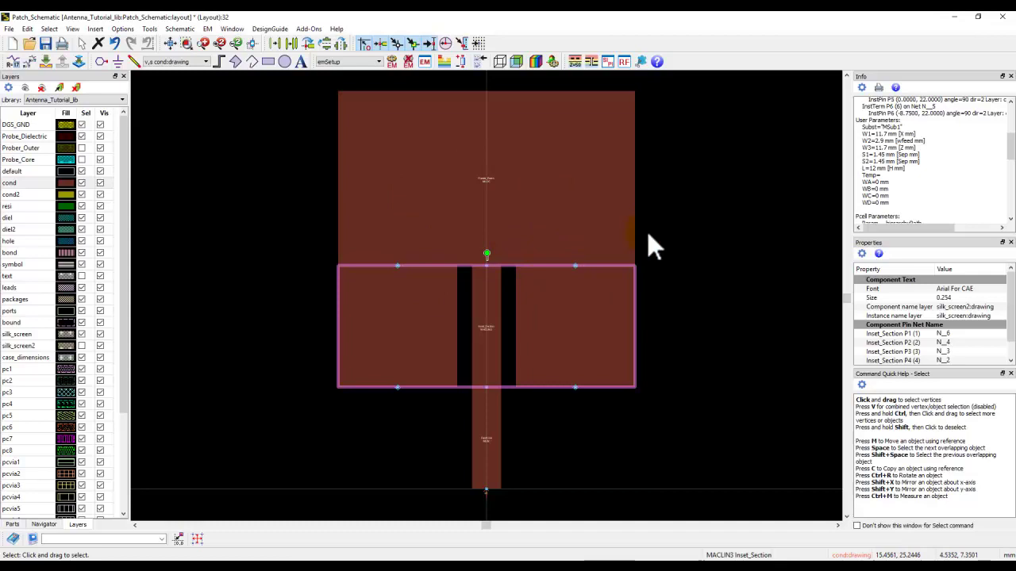
{"action": "left_click", "coordinate": [676, 221]}
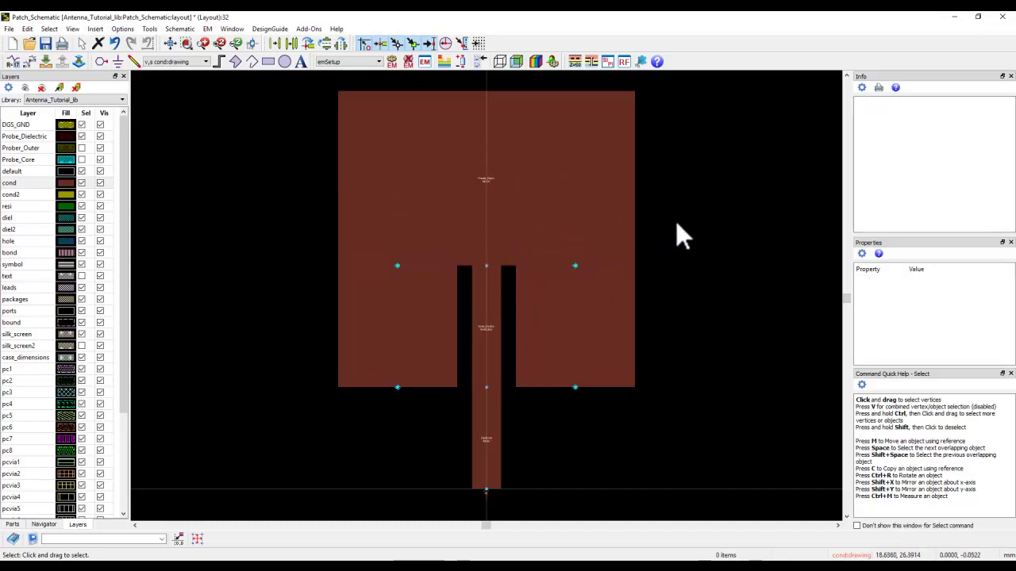
{"action": "left_click", "coordinate": [423, 61]}
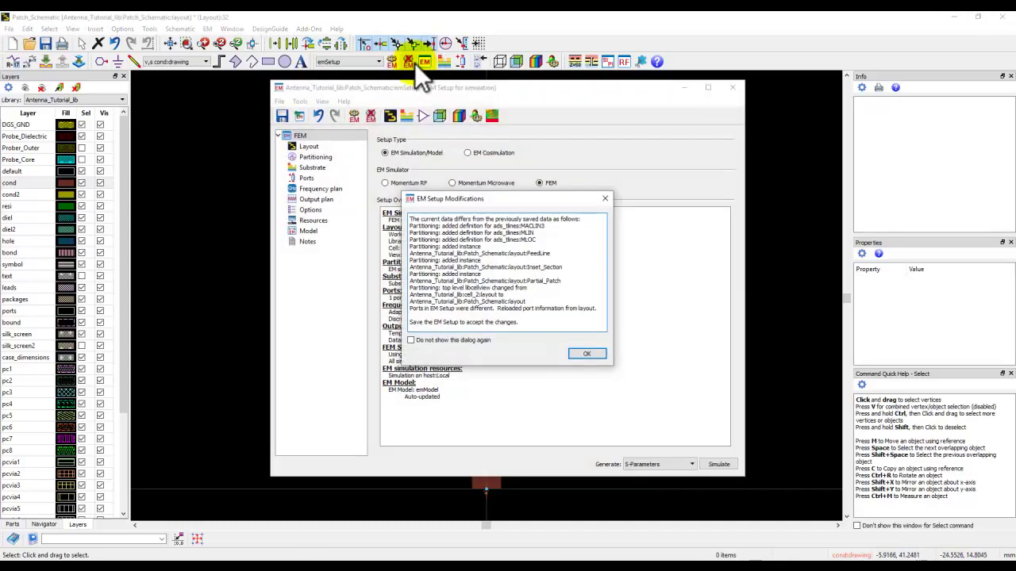
{"action": "left_click", "coordinate": [587, 353]}
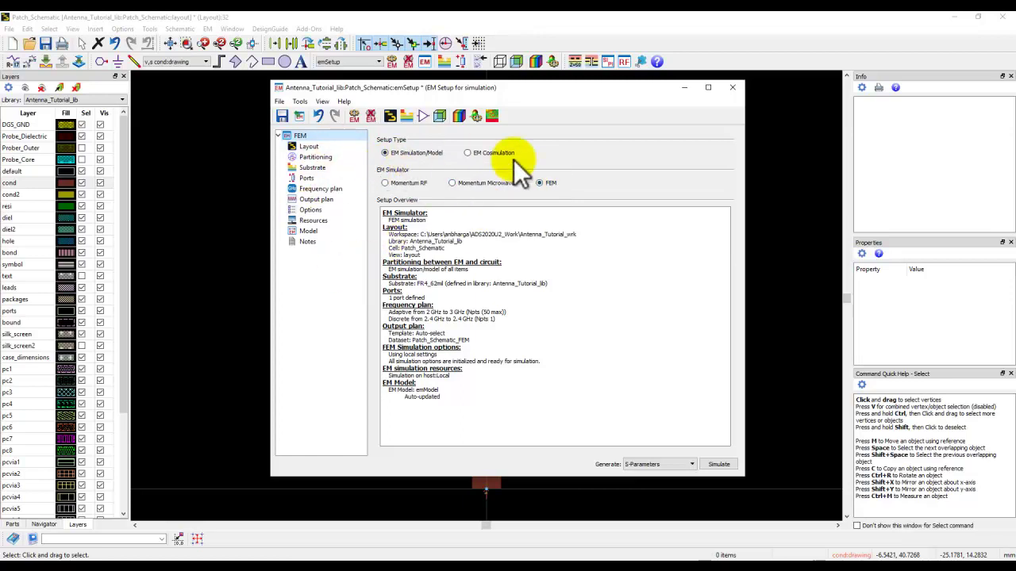
{"action": "left_click", "coordinate": [733, 91]}
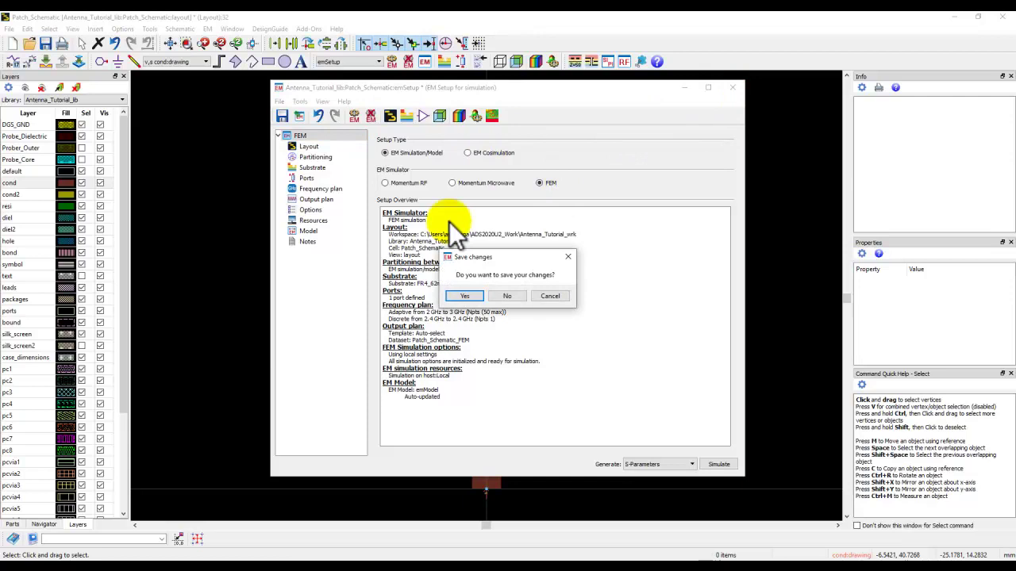
{"action": "left_click", "coordinate": [471, 292]}
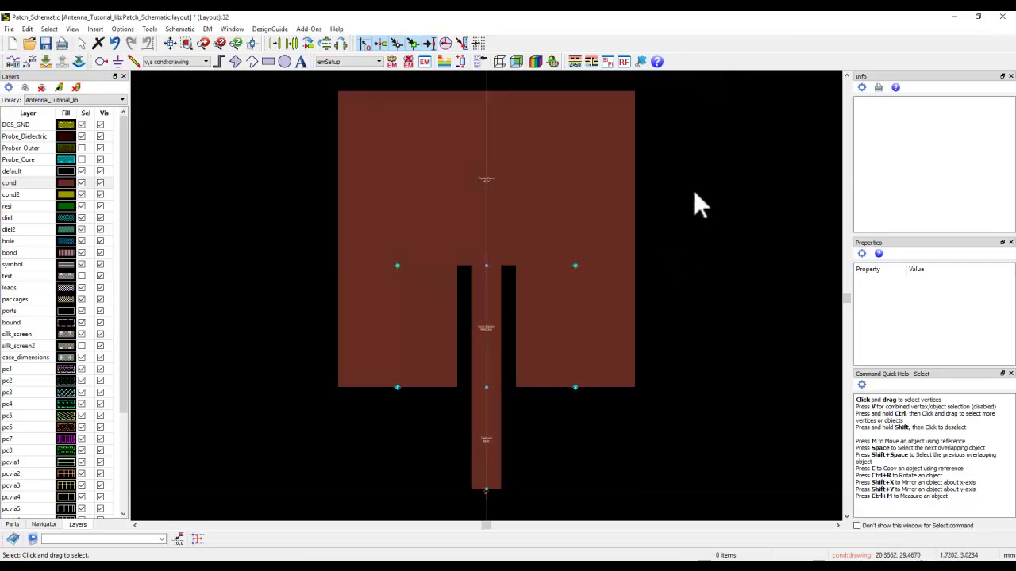
Step: From the ADS Main window, Close All designs, saving the modified patch layout and schematic
{"action": "left_click", "coordinate": [395, 556]}
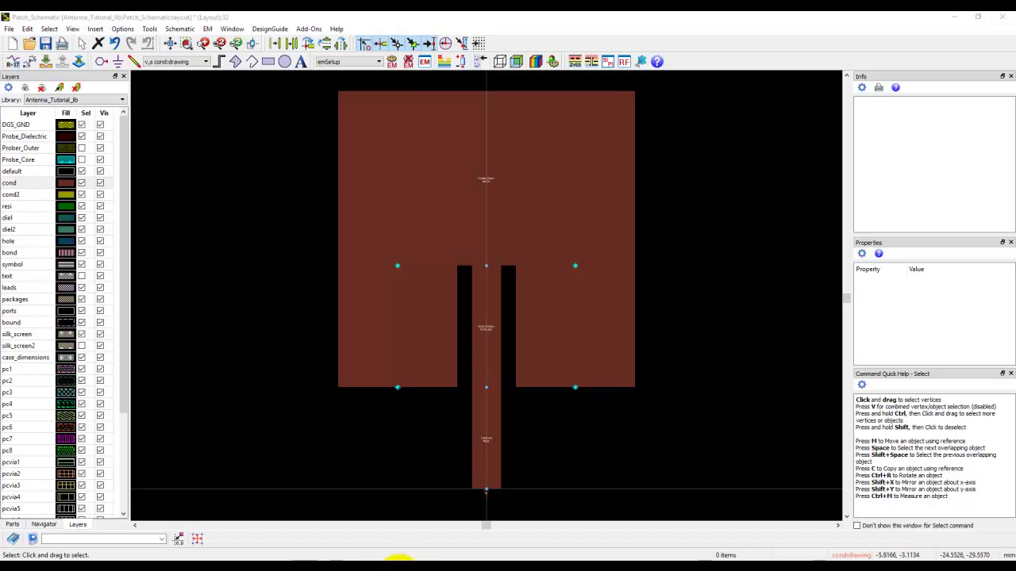
{"action": "left_click", "coordinate": [237, 546]}
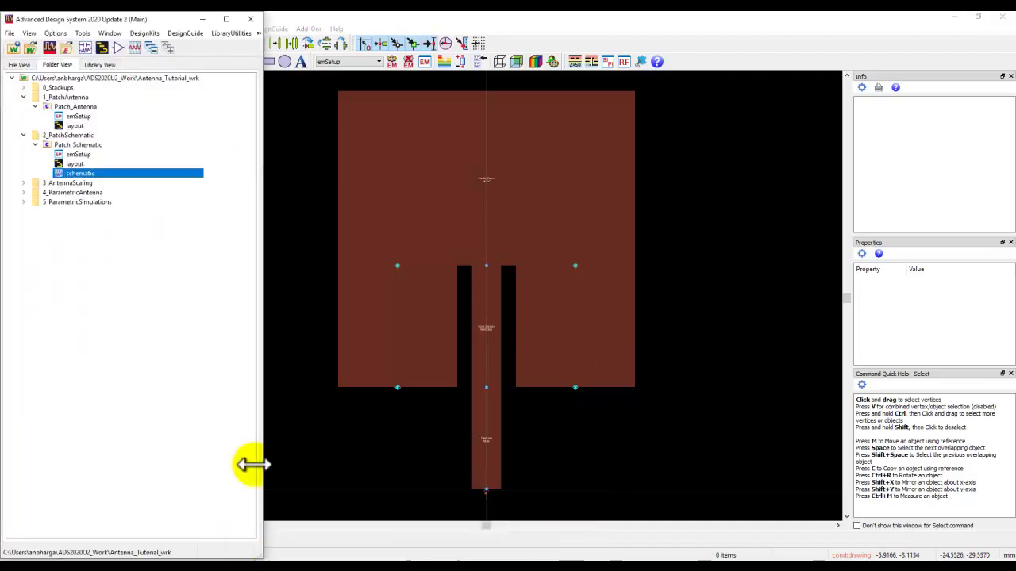
{"action": "left_click", "coordinate": [9, 33]}
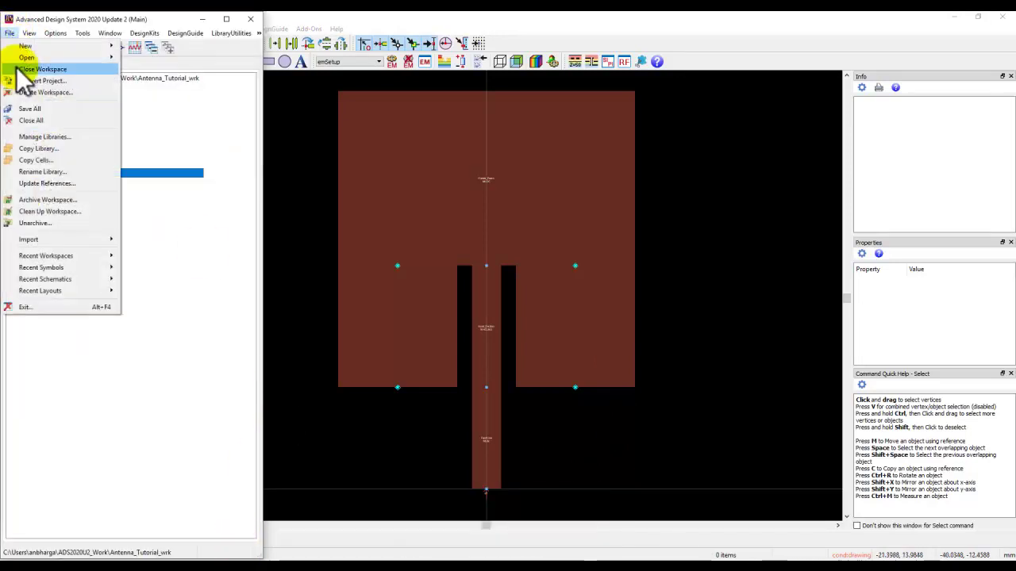
{"action": "left_click", "coordinate": [32, 111]}
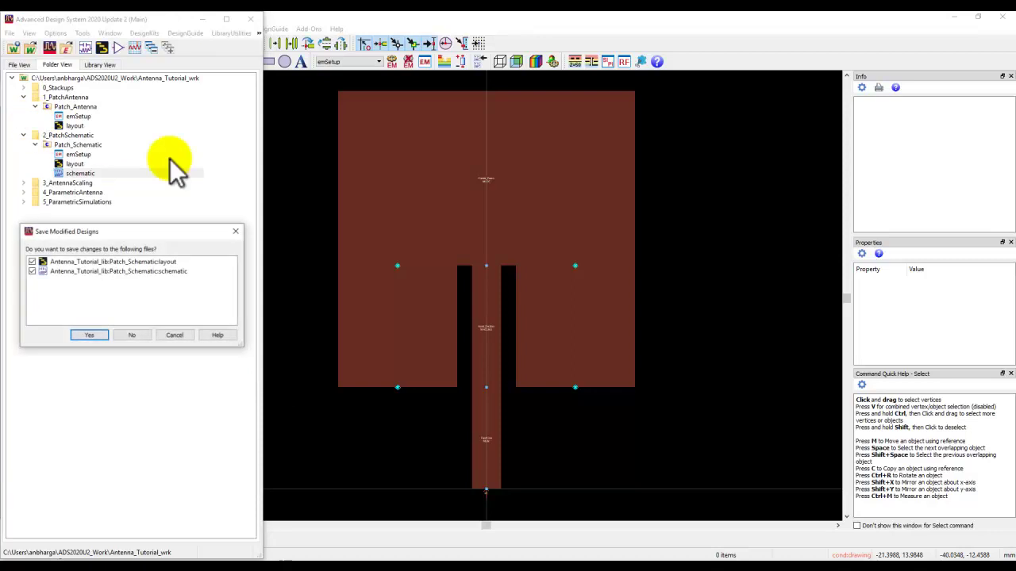
{"action": "left_click", "coordinate": [87, 336]}
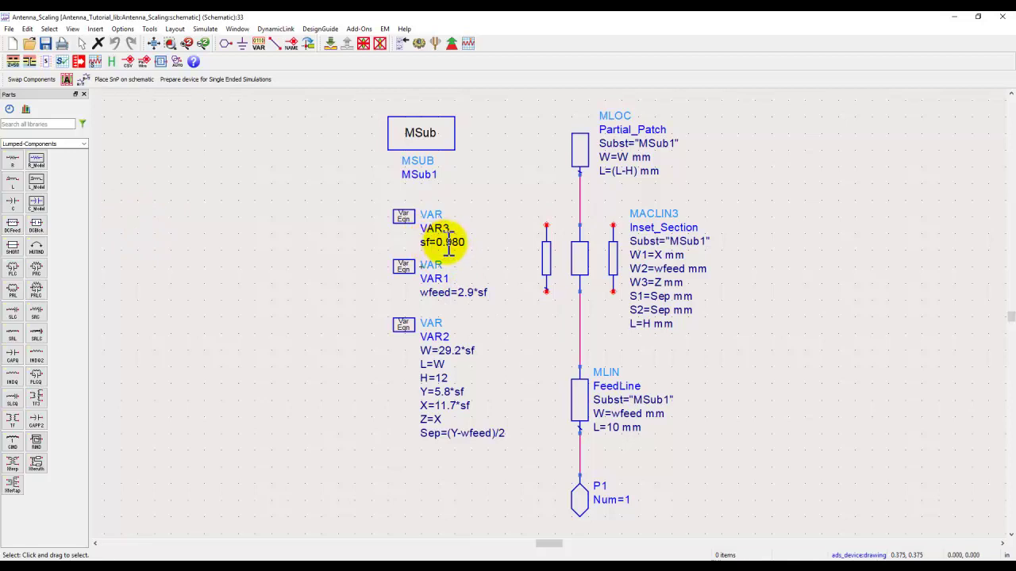
Step: Try sf values of 1 and 0.98 in VAR3, checking W stays 29.2*sf
{"action": "double_click", "coordinate": [449, 243]}
{"action": "type", "text": "1"}
{"action": "left_click", "coordinate": [466, 254]}
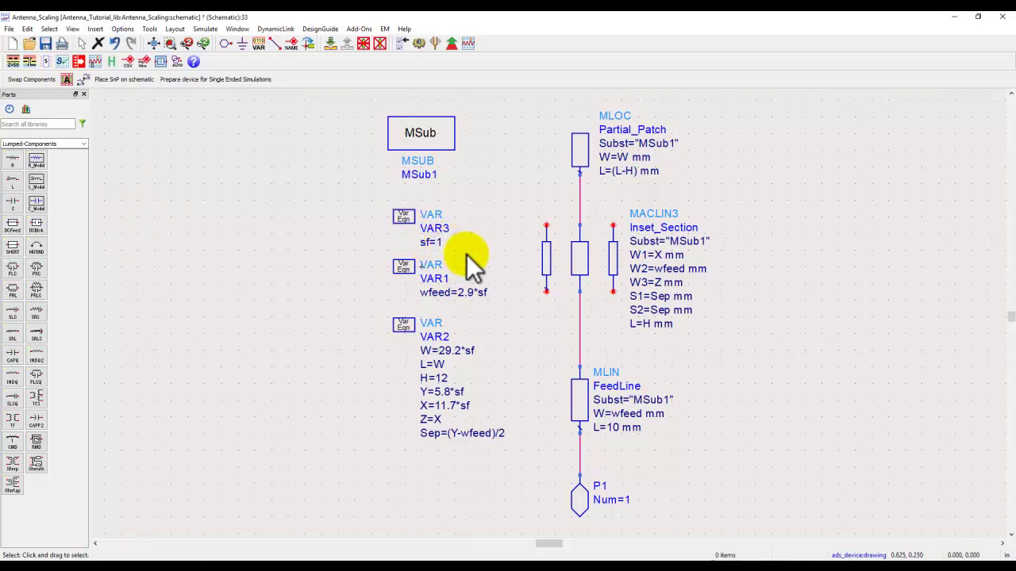
{"action": "double_click", "coordinate": [473, 351]}
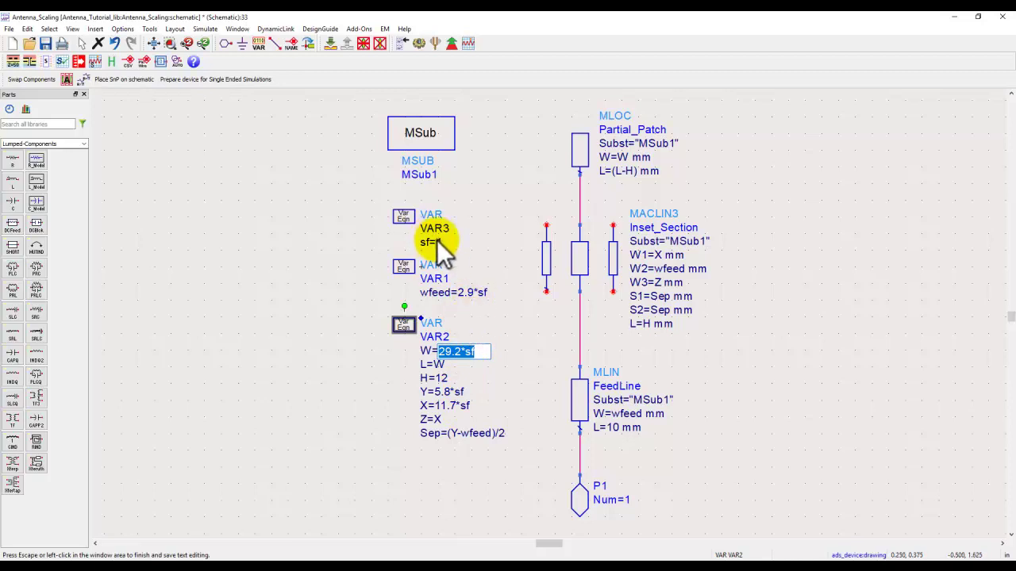
{"action": "left_click", "coordinate": [473, 236]}
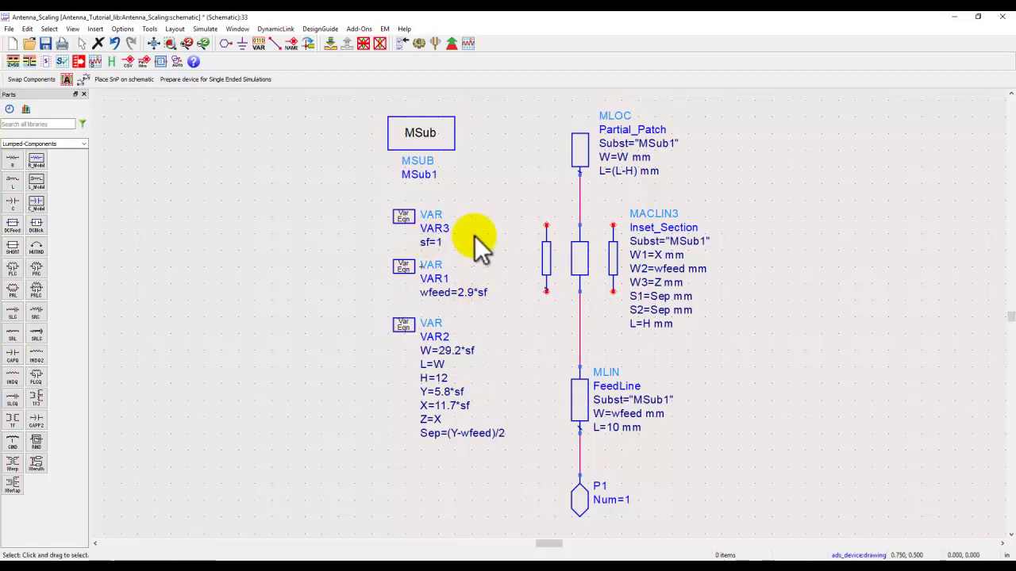
{"action": "double_click", "coordinate": [438, 241]}
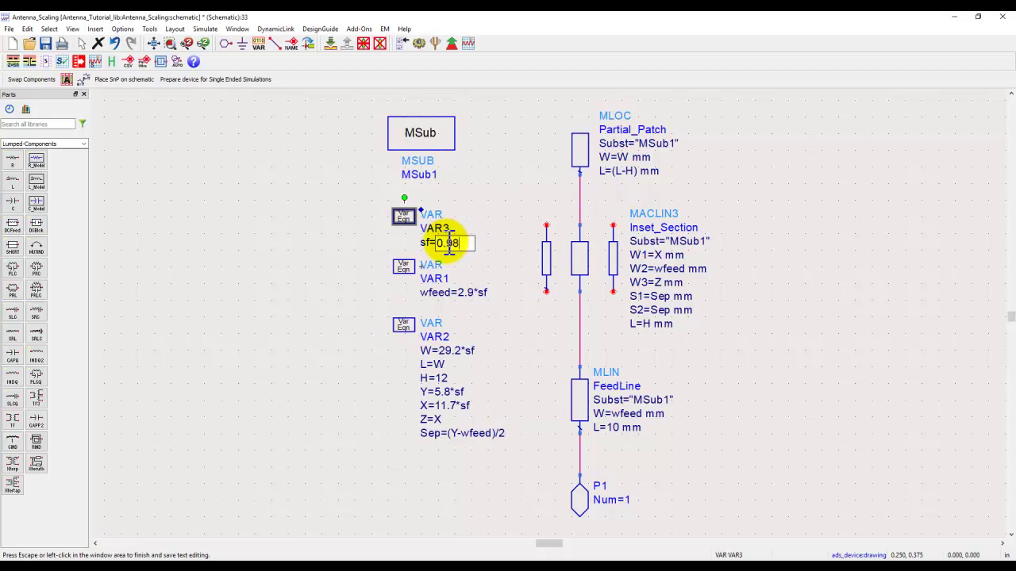
{"action": "left_click", "coordinate": [473, 240]}
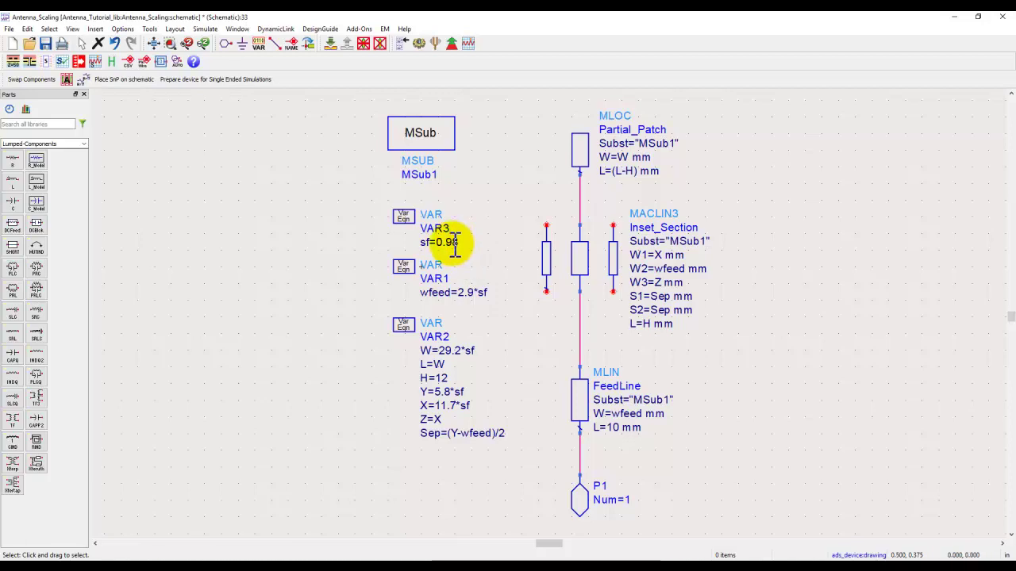
Step: Change sf to 1.02, then settle on the final value 0.98
{"action": "double_click", "coordinate": [451, 243]}
{"action": "type", "text": "1"}
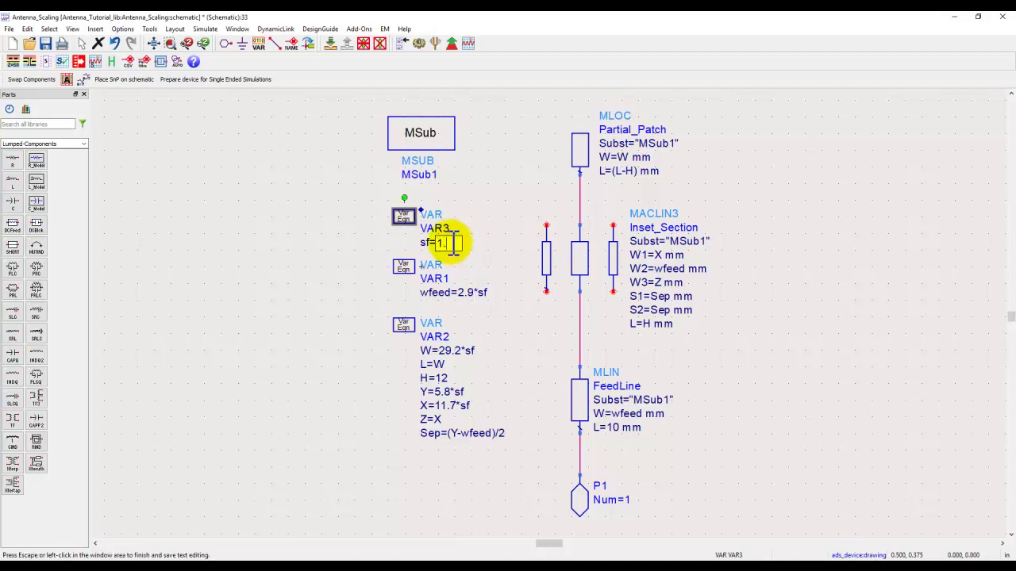
{"action": "type", "text": ".02"}
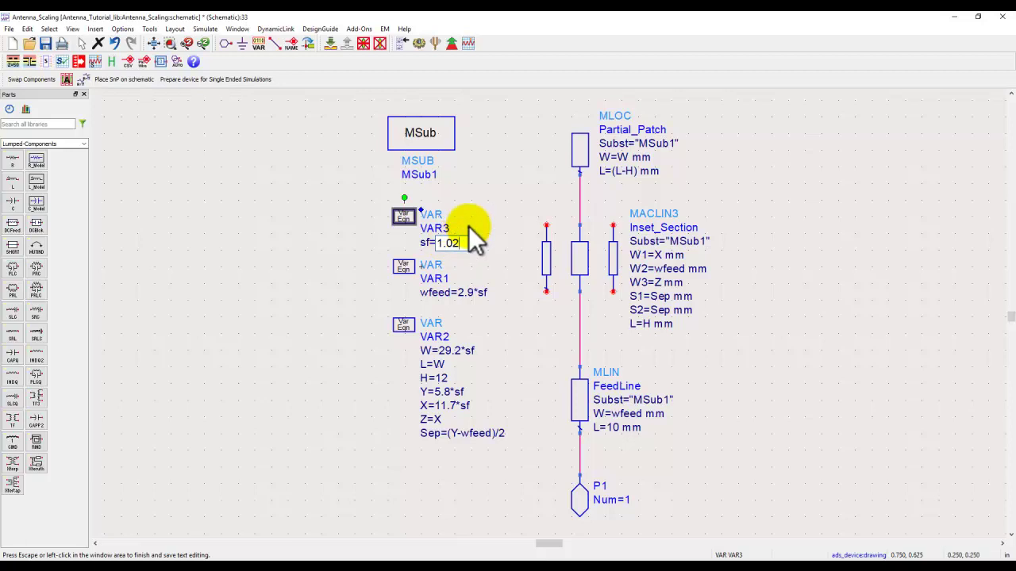
{"action": "left_click", "coordinate": [469, 225]}
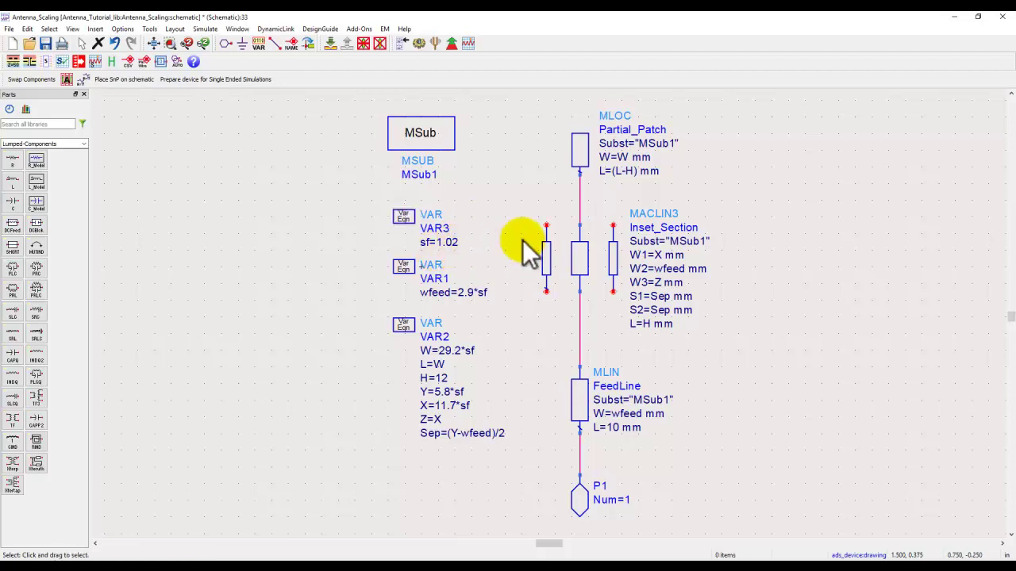
{"action": "double_click", "coordinate": [449, 243]}
{"action": "type", "text": "0.98"}
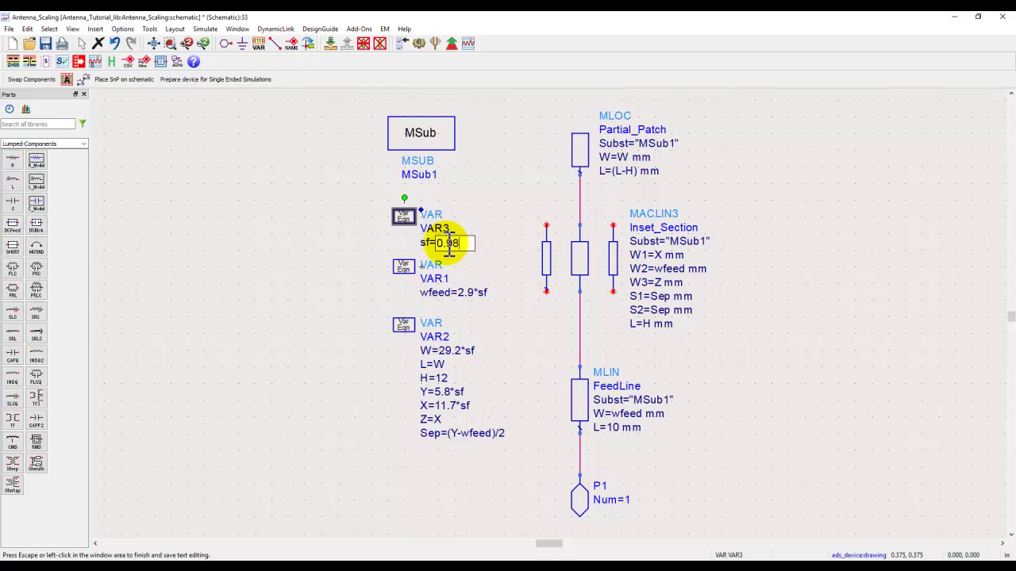
{"action": "left_click", "coordinate": [493, 184]}
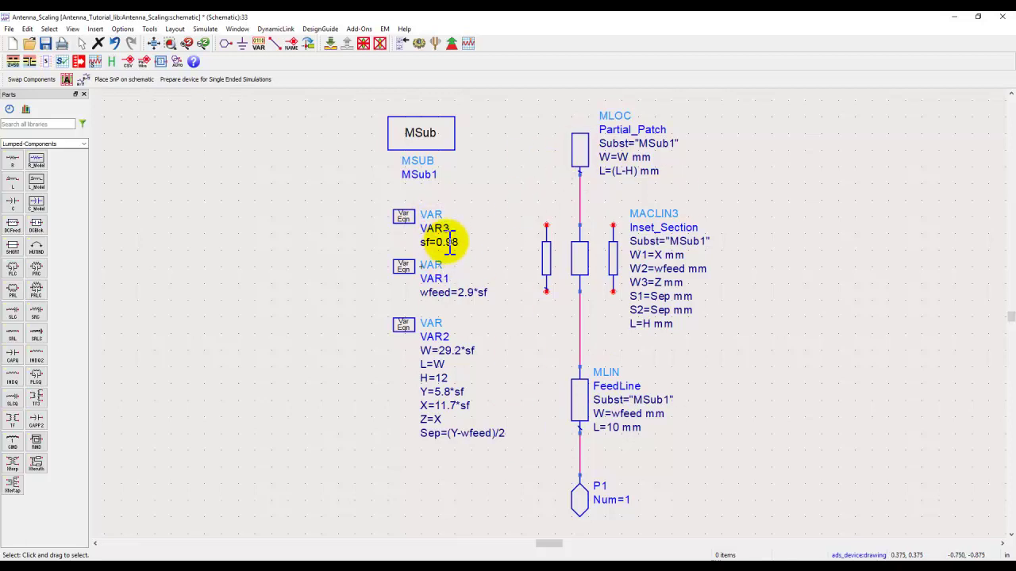
Step: Generate the Antenna_Scaling layout from the schematic for the entire design
{"action": "left_click", "coordinate": [176, 28]}
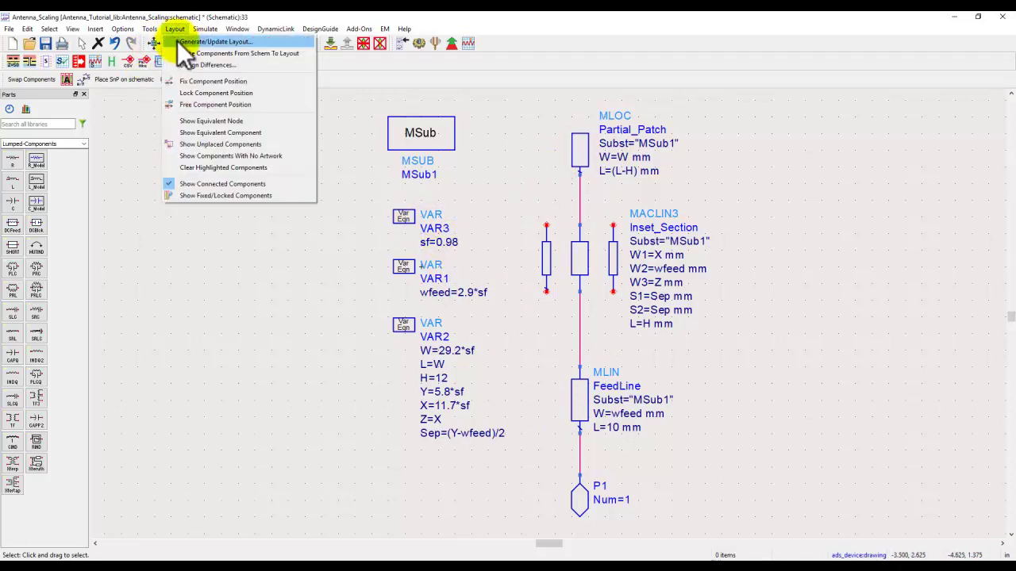
{"action": "left_click", "coordinate": [199, 39]}
{"action": "left_click", "coordinate": [42, 223]}
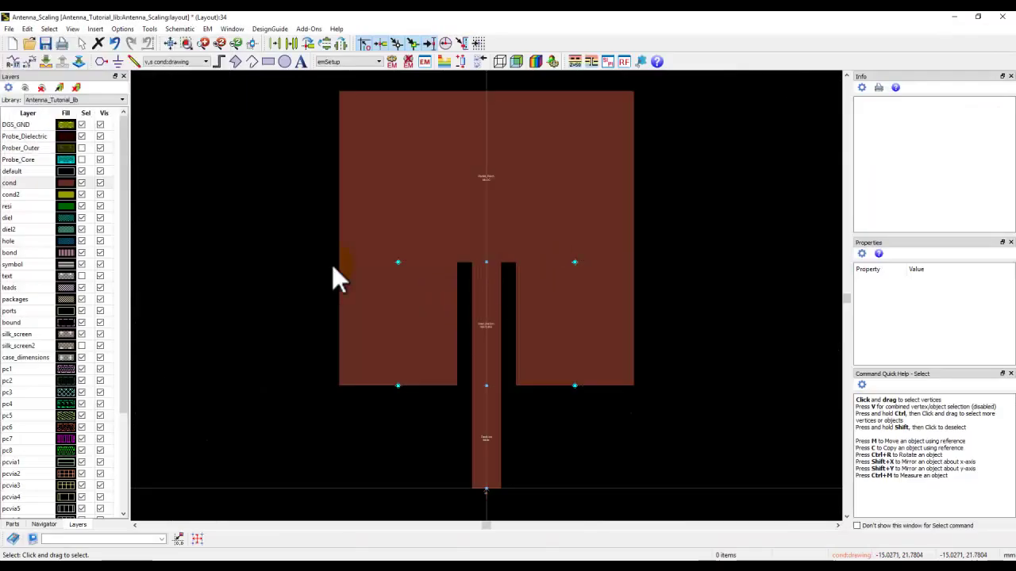
Step: Measure the patch corner to corner, reading 28.616 mm Delta X,Y, then clear the measurement
{"action": "right_click", "coordinate": [266, 227]}
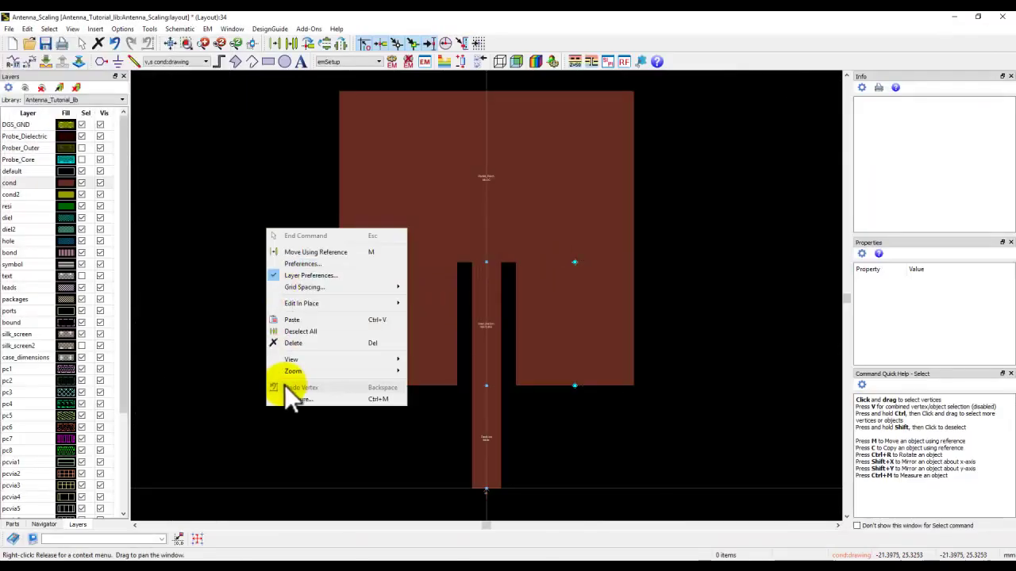
{"action": "left_click", "coordinate": [295, 395]}
{"action": "left_click", "coordinate": [339, 386]}
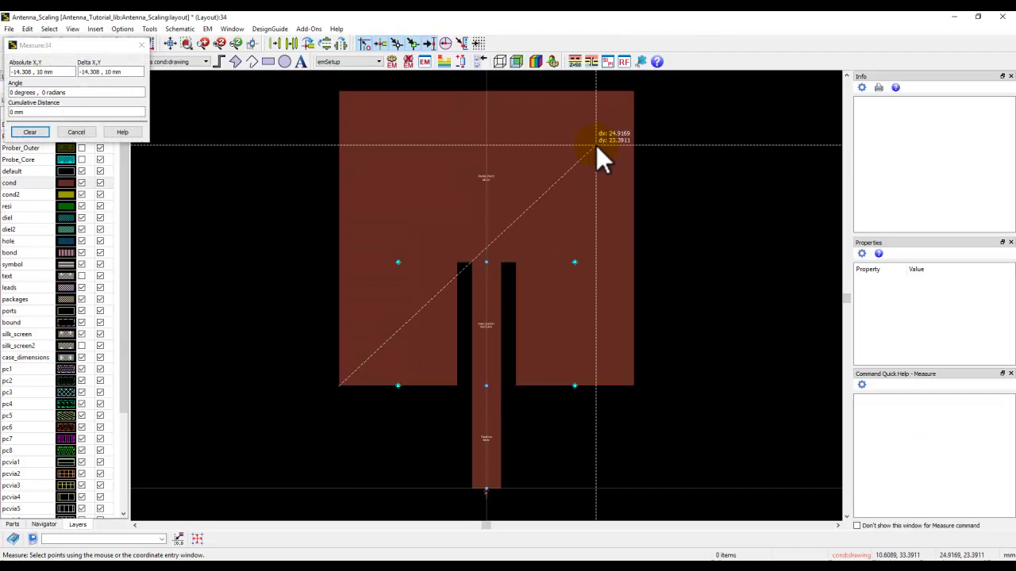
{"action": "left_click", "coordinate": [634, 91]}
{"action": "left_click_drag", "start_coordinate": [101, 71], "coordinate": [115, 92]}
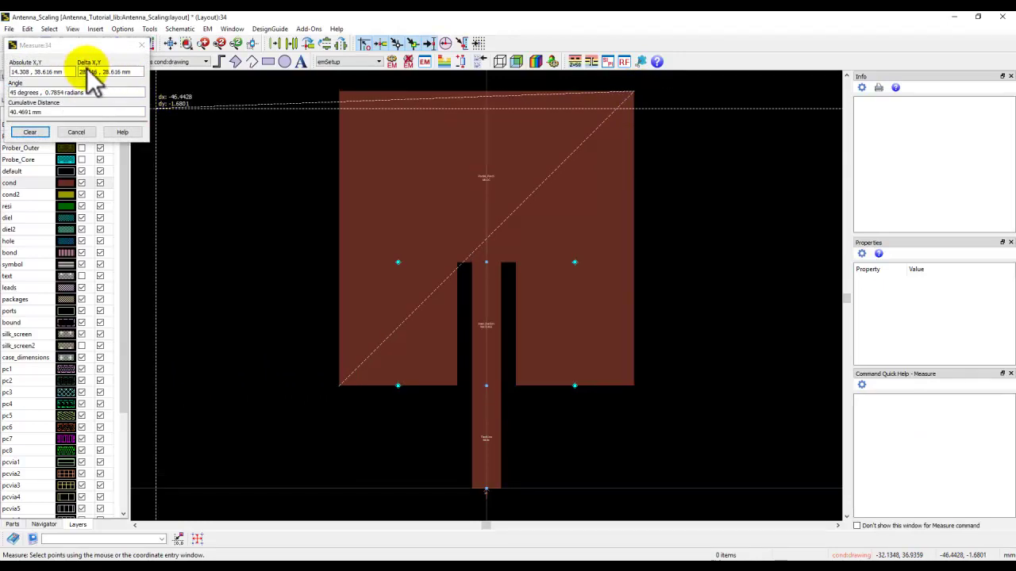
{"action": "left_click_drag", "start_coordinate": [89, 72], "coordinate": [123, 73]}
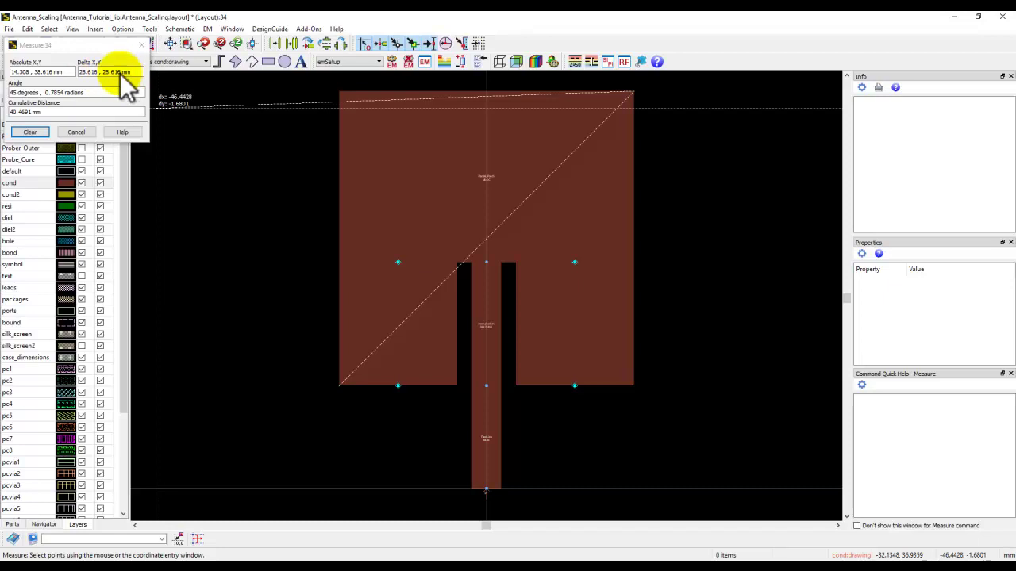
{"action": "left_click_drag", "start_coordinate": [120, 80], "coordinate": [119, 80]}
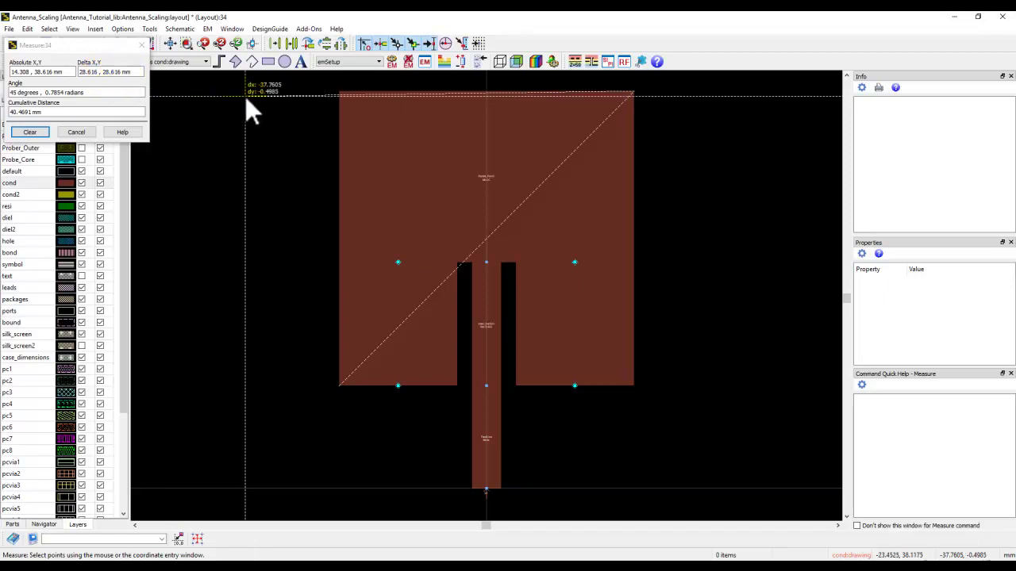
{"action": "left_click", "coordinate": [132, 79]}
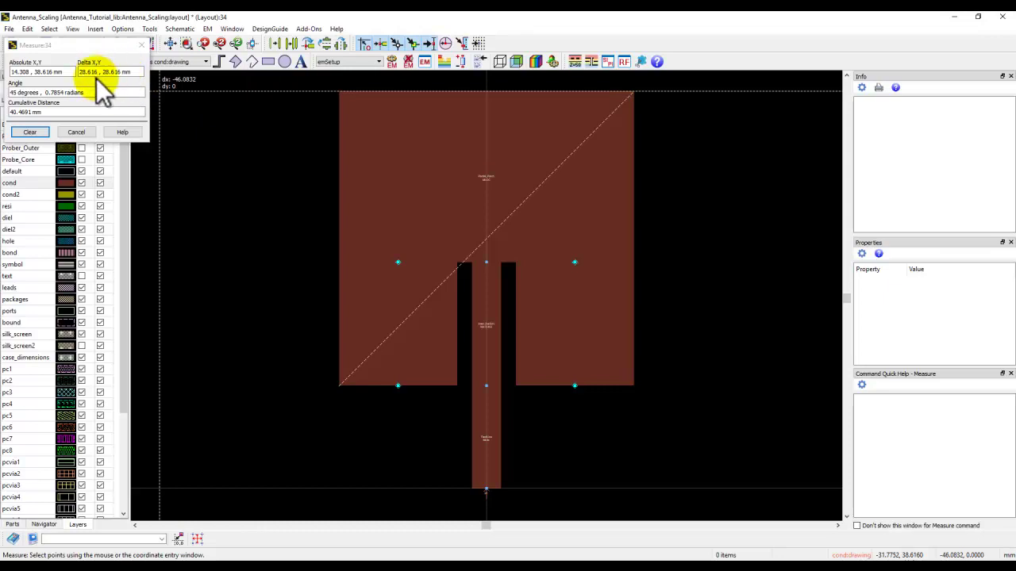
{"action": "left_click", "coordinate": [46, 133]}
{"action": "left_click", "coordinate": [76, 132]}
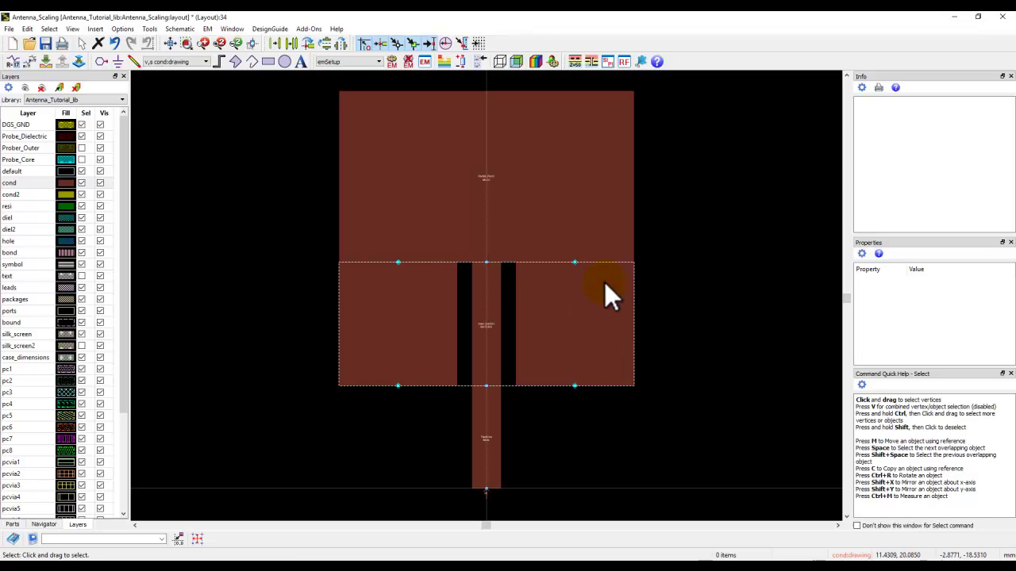
Step: Save and close the Antenna_Scaling layout and schematic, then open the Parametric_Antenna layout
{"action": "left_click", "coordinate": [1005, 18]}
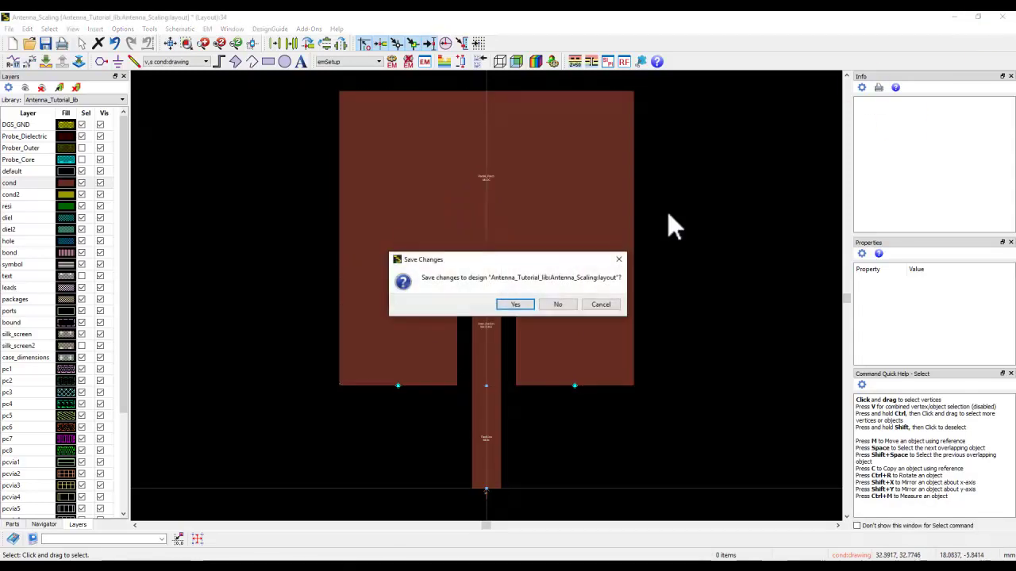
{"action": "left_click", "coordinate": [542, 305]}
{"action": "left_click", "coordinate": [44, 147]}
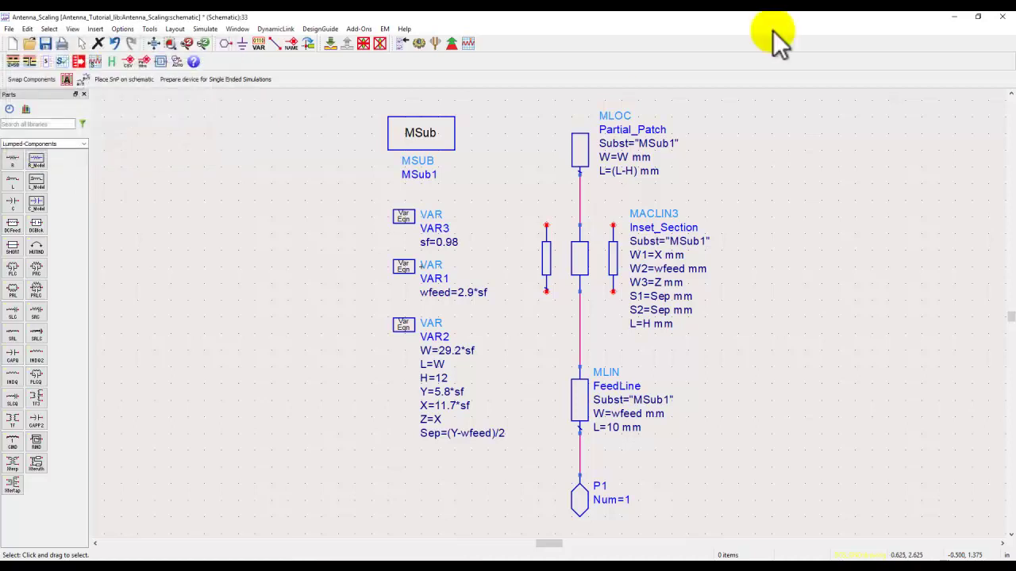
{"action": "left_click", "coordinate": [1004, 18]}
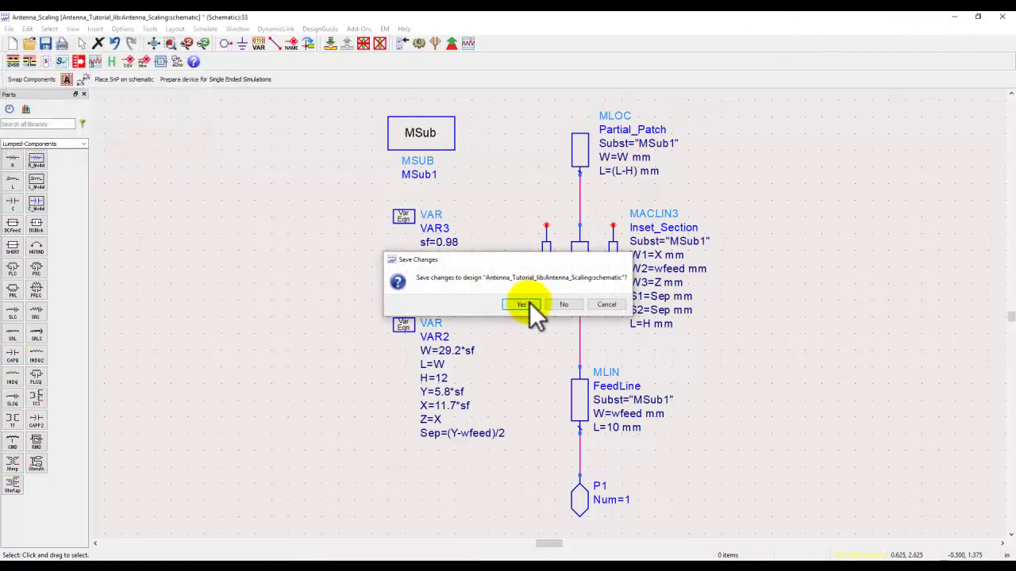
{"action": "left_click", "coordinate": [529, 303]}
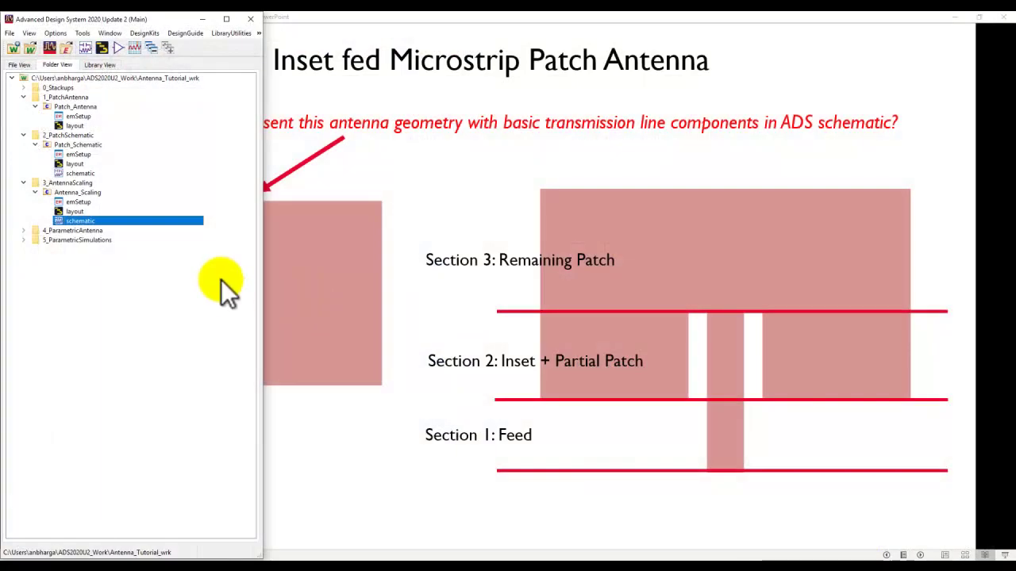
{"action": "left_click", "coordinate": [24, 231]}
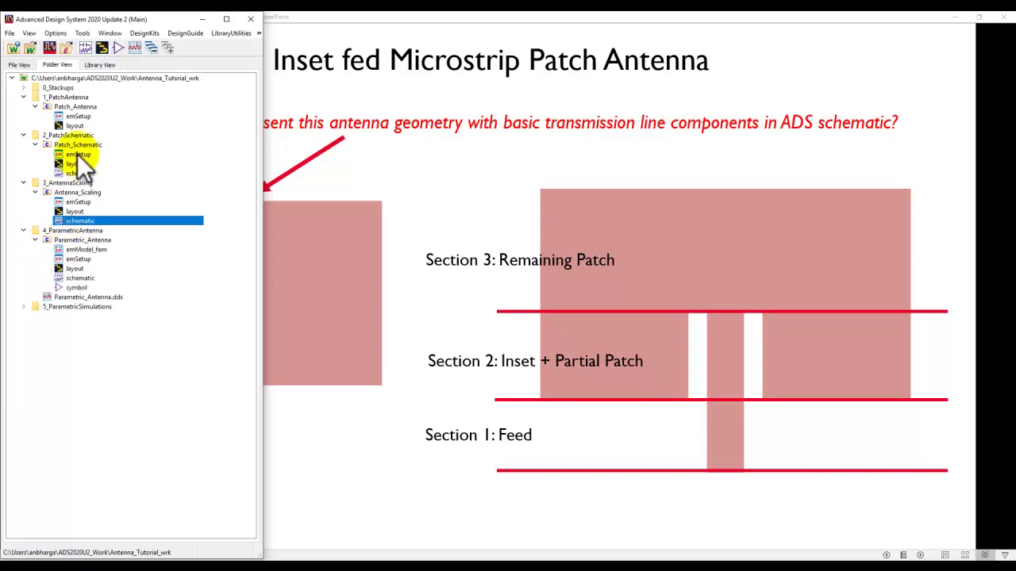
{"action": "double_click", "coordinate": [75, 268]}
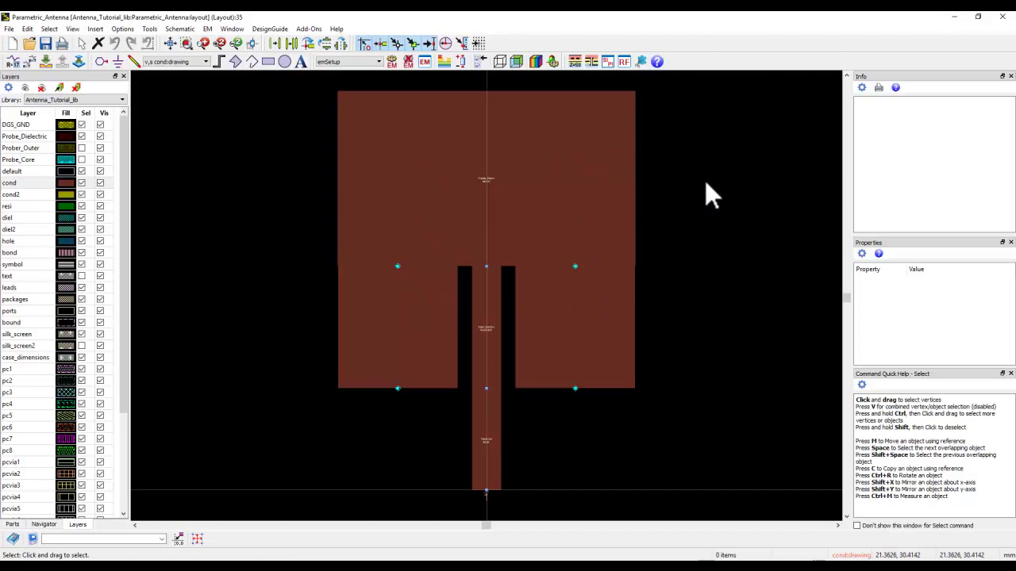
{"action": "left_click", "coordinate": [208, 29]}
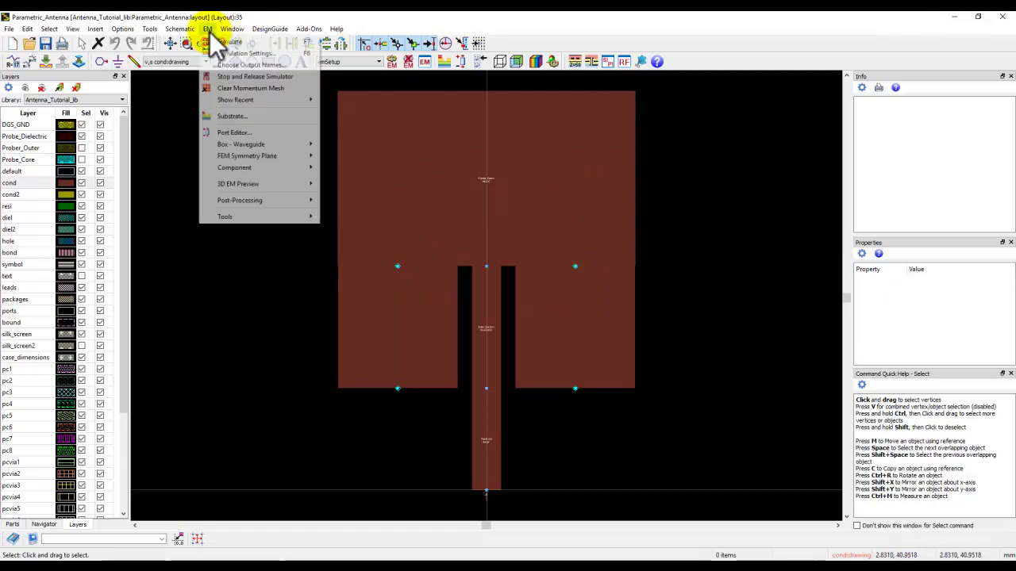
{"action": "mouse_move", "coordinate": [234, 104]}
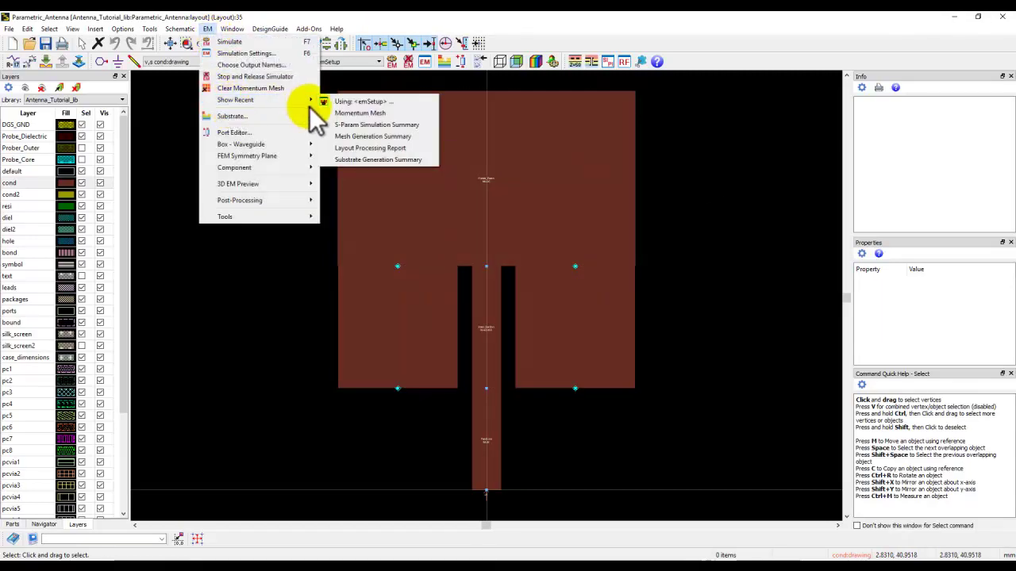
{"action": "mouse_move", "coordinate": [288, 168]}
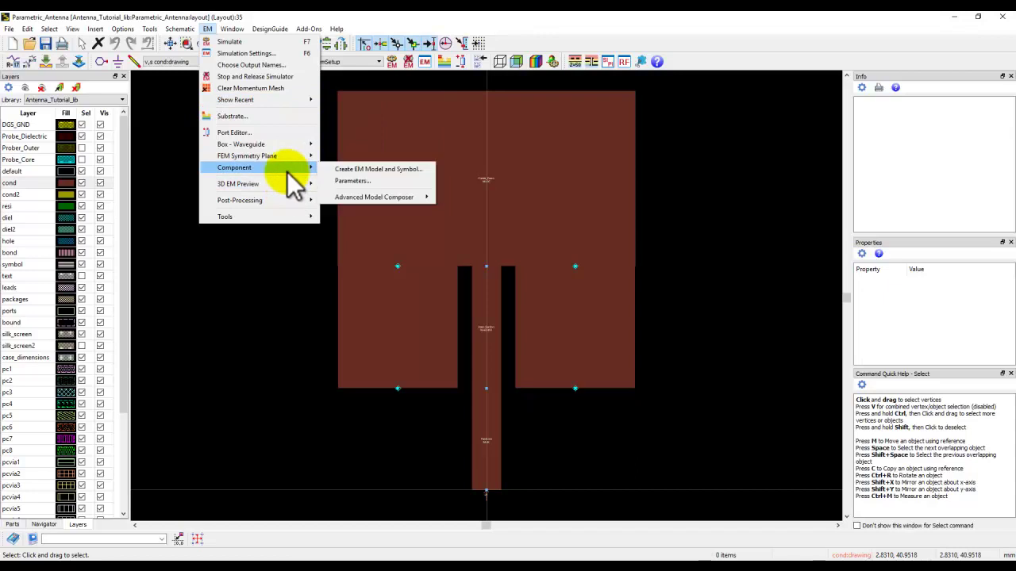
{"action": "left_click", "coordinate": [353, 181]}
{"action": "left_click_drag", "start_coordinate": [113, 41], "coordinate": [155, 68]}
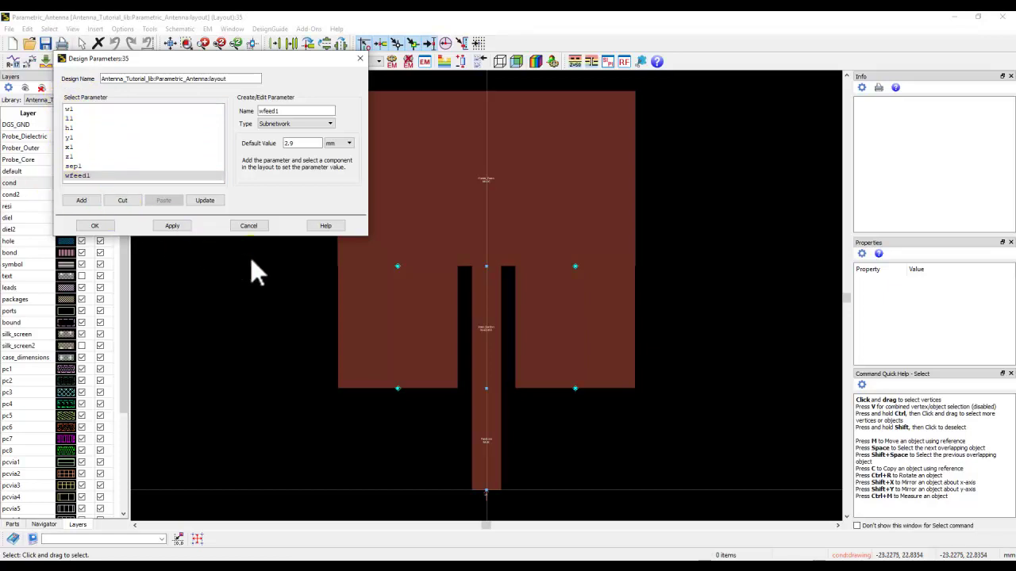
{"action": "left_click", "coordinate": [68, 109]}
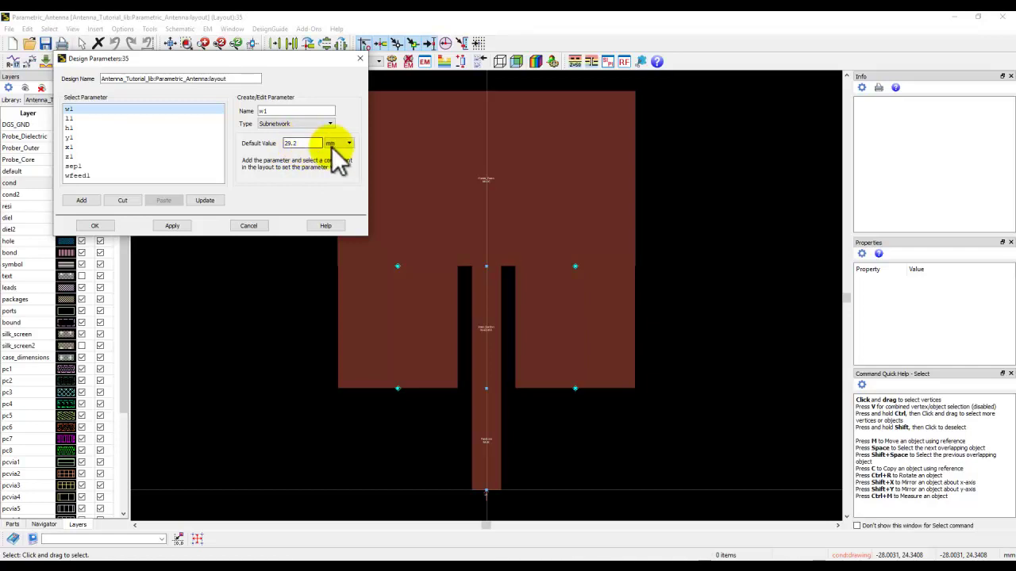
{"action": "left_click", "coordinate": [338, 146]}
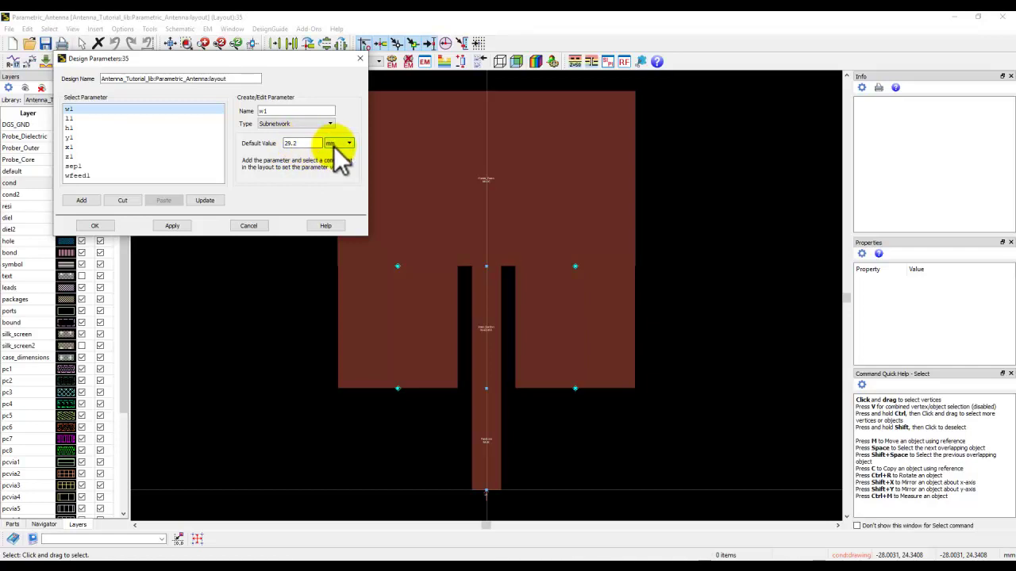
{"action": "left_click", "coordinate": [97, 118]}
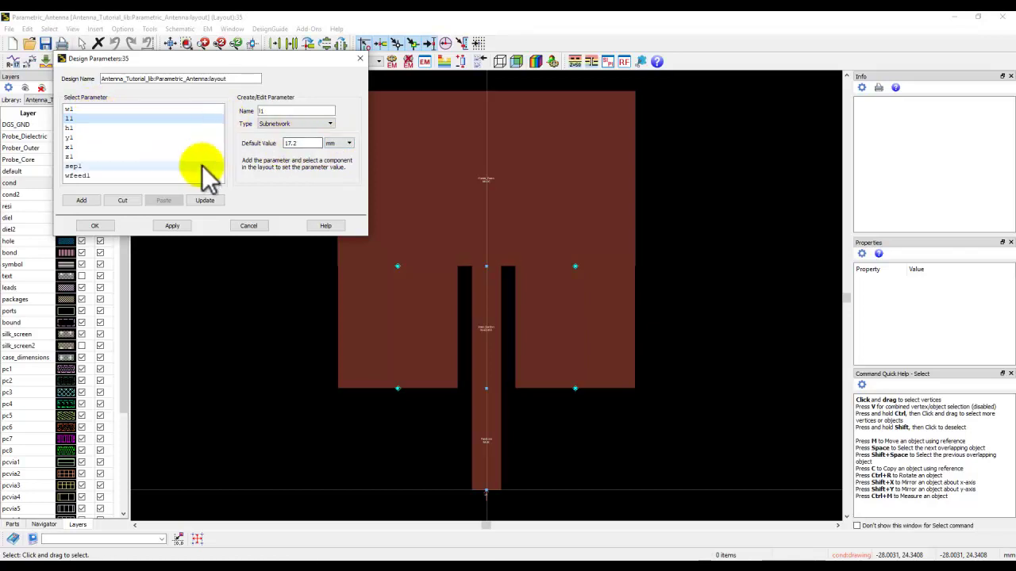
{"action": "left_click", "coordinate": [256, 225]}
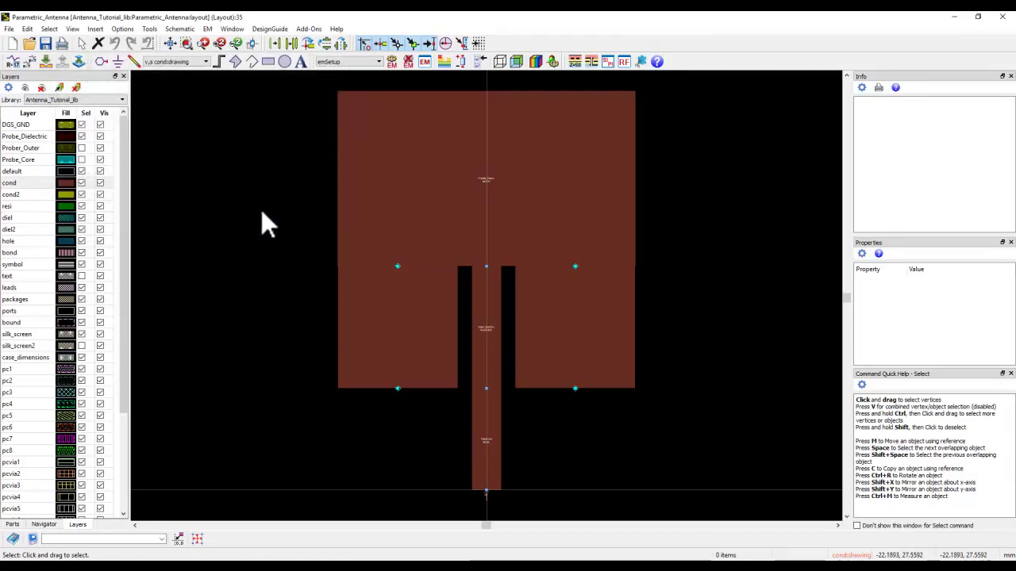
Step: Open the top patch section's instance parameters and check its width W
{"action": "left_click", "coordinate": [357, 205]}
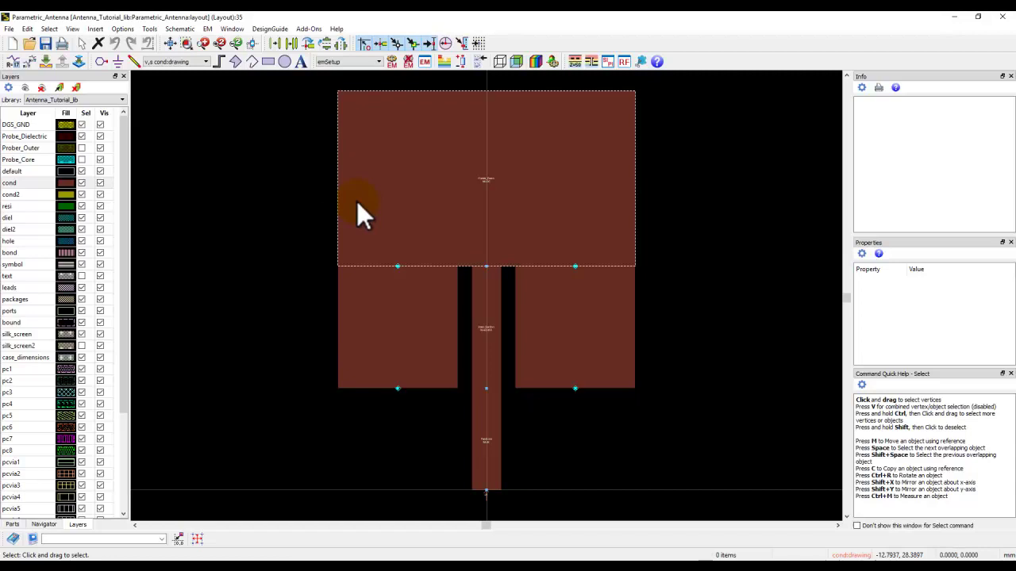
{"action": "double_click", "coordinate": [390, 195]}
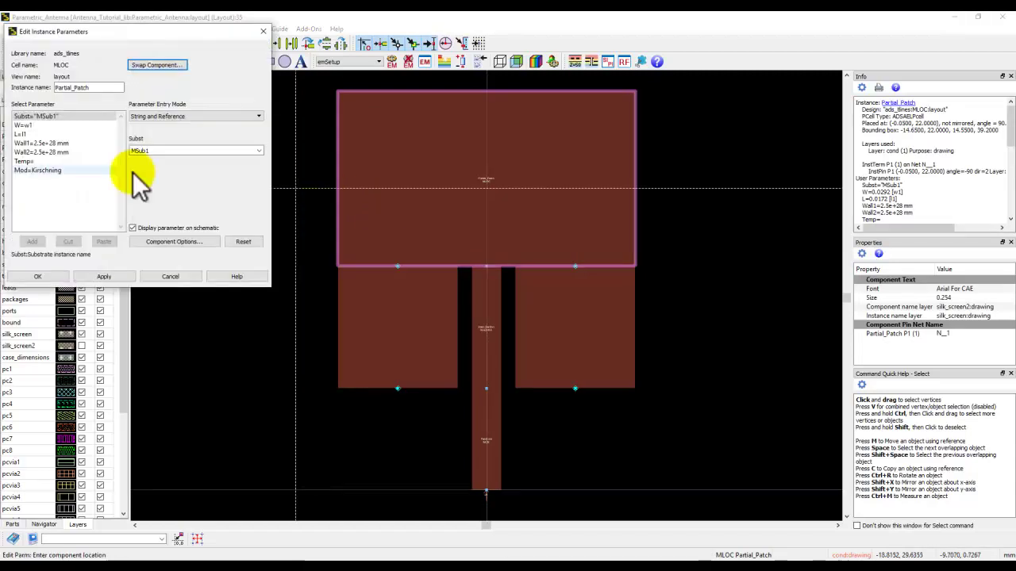
{"action": "left_click", "coordinate": [19, 127]}
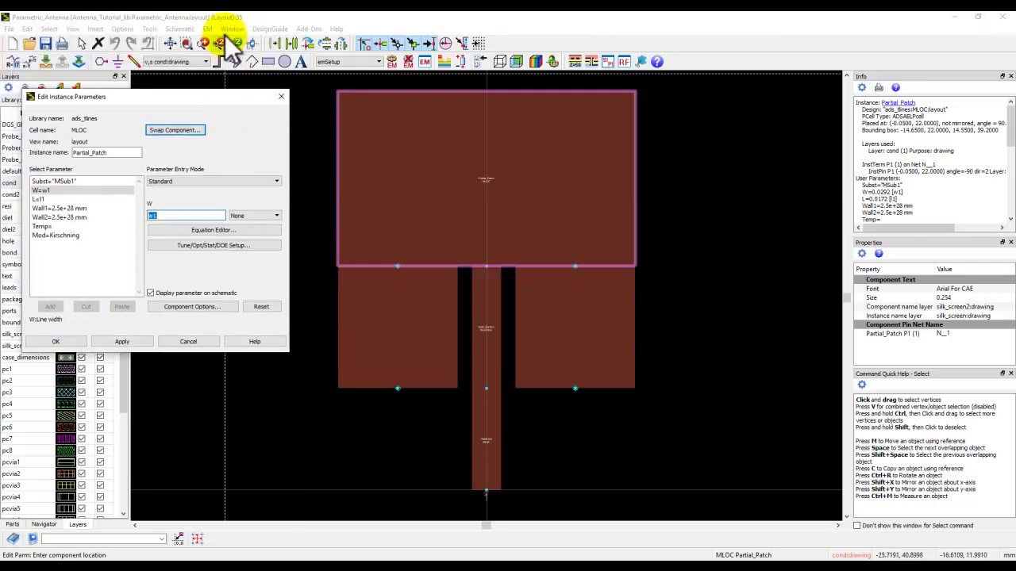
{"action": "left_click", "coordinate": [208, 30]}
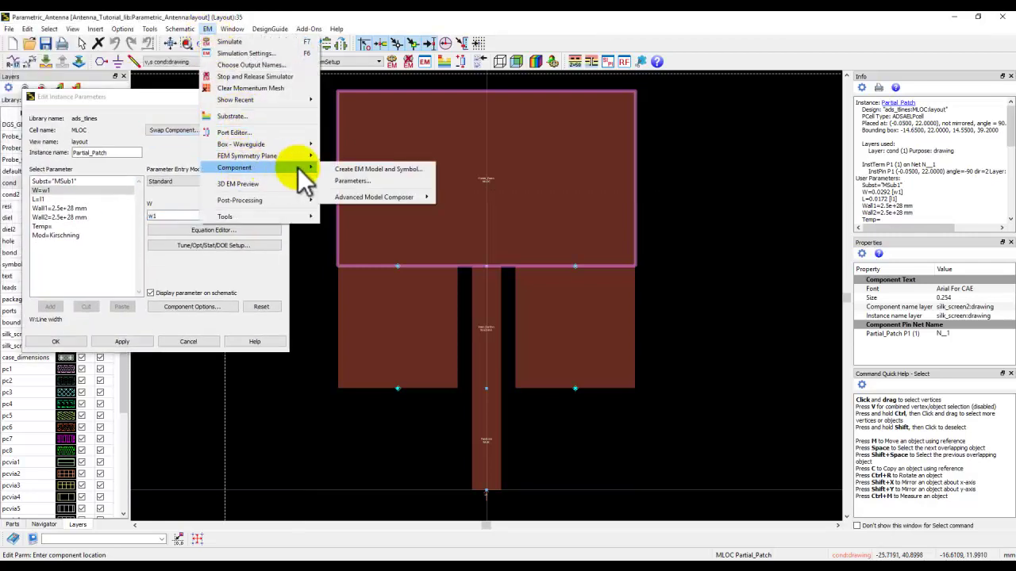
{"action": "left_click", "coordinate": [176, 107]}
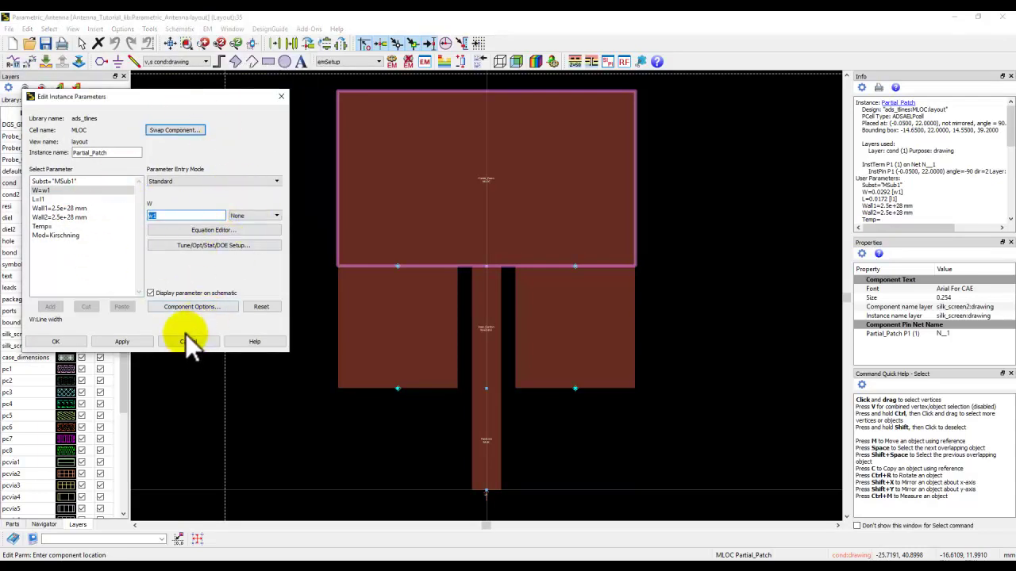
Step: Inspect the Inset_Section and FeedLine parameters, checking the 10 mm feed length, then close the editor
{"action": "left_click", "coordinate": [384, 340]}
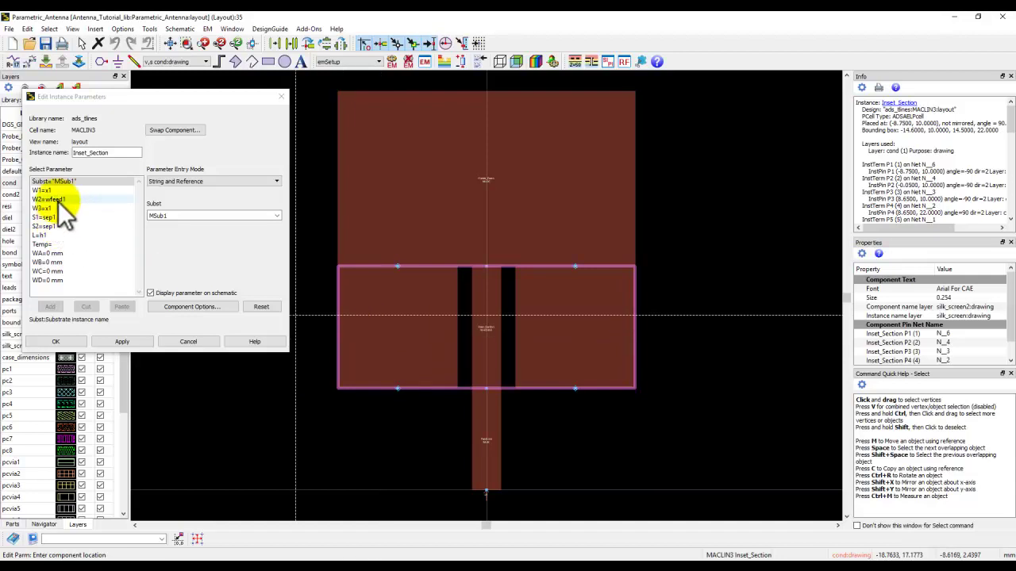
{"action": "left_click", "coordinate": [485, 442]}
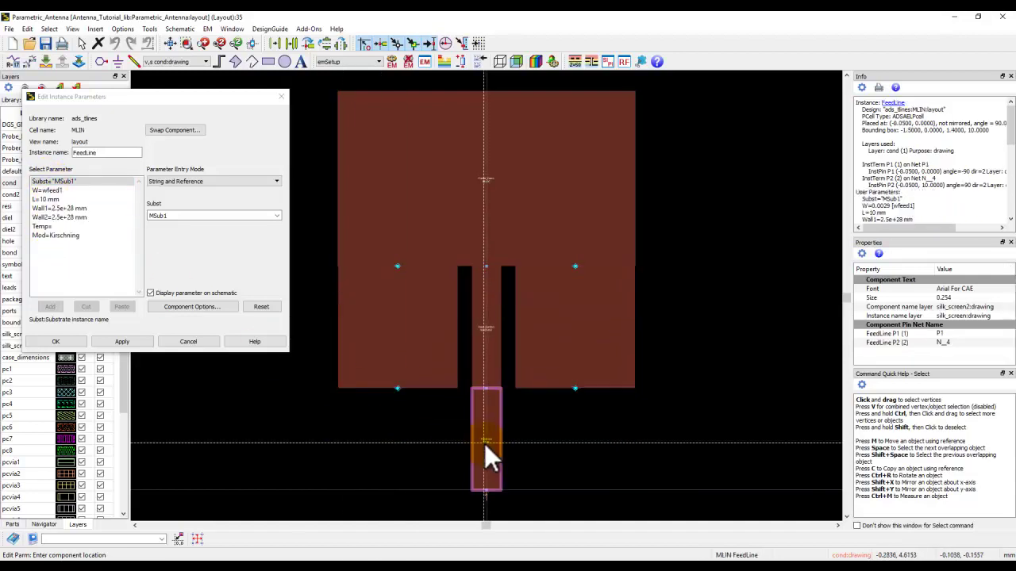
{"action": "left_click", "coordinate": [43, 199]}
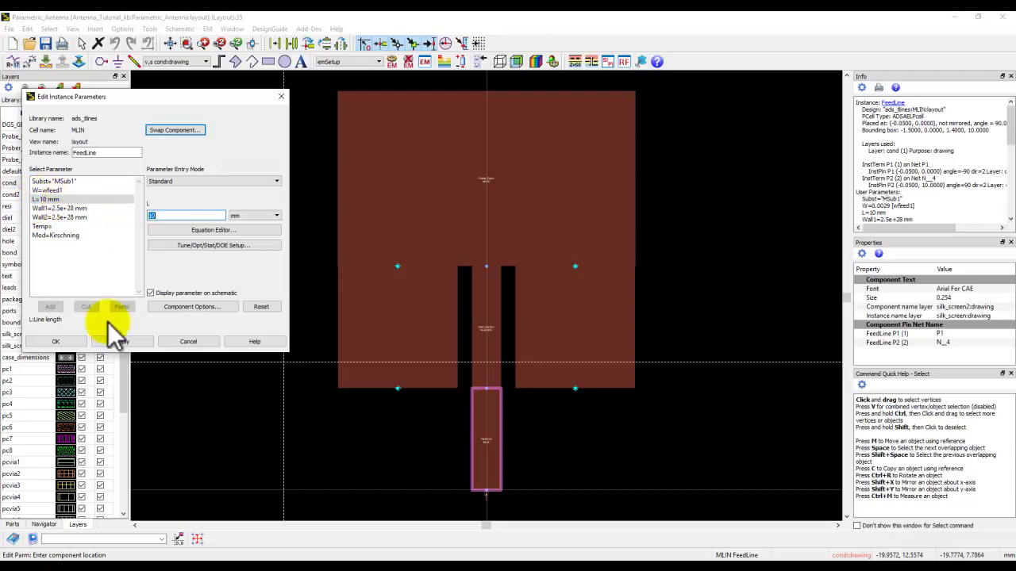
{"action": "left_click", "coordinate": [75, 343]}
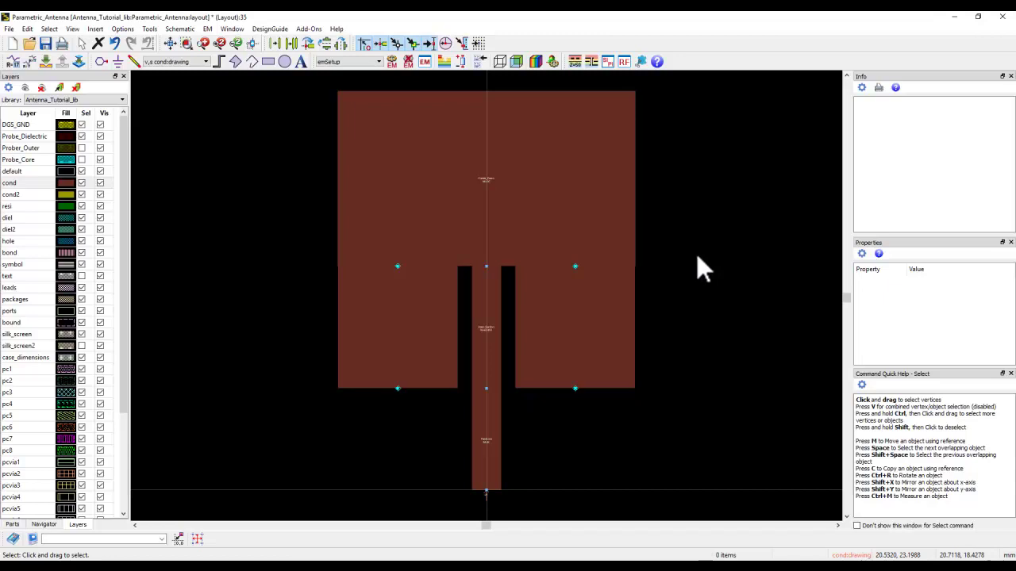
Step: Open the Parametric_Antenna EM Setup and review its FEM, Substrate, Frequency plan, Output plan and Model pages
{"action": "left_click", "coordinate": [422, 62]}
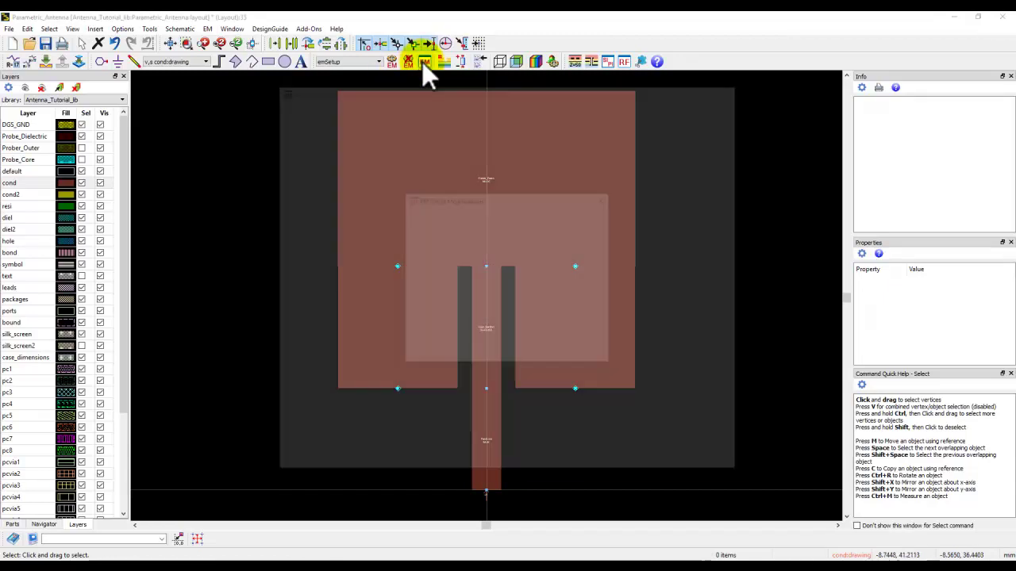
{"action": "left_click", "coordinate": [602, 356]}
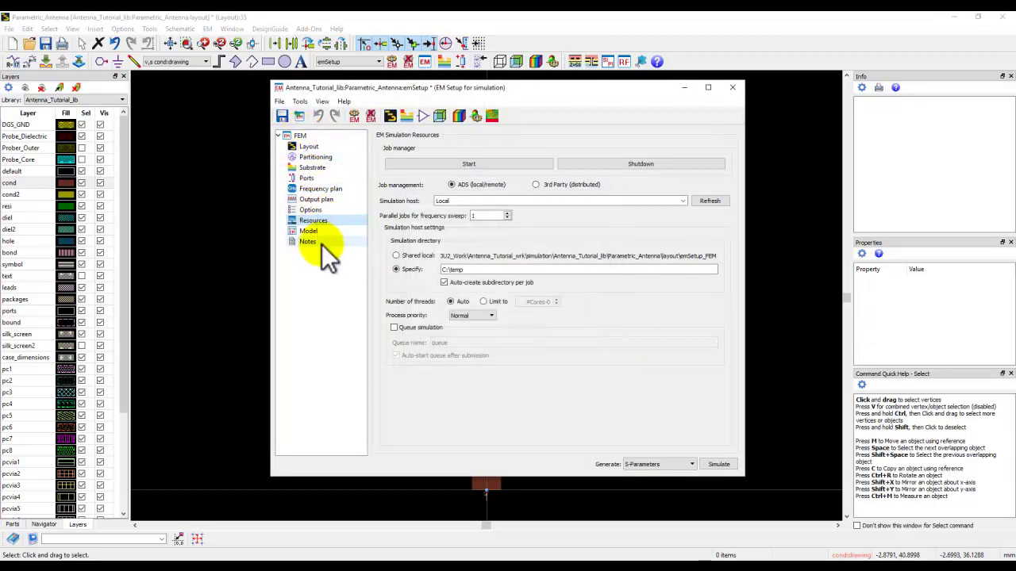
{"action": "left_click", "coordinate": [304, 136]}
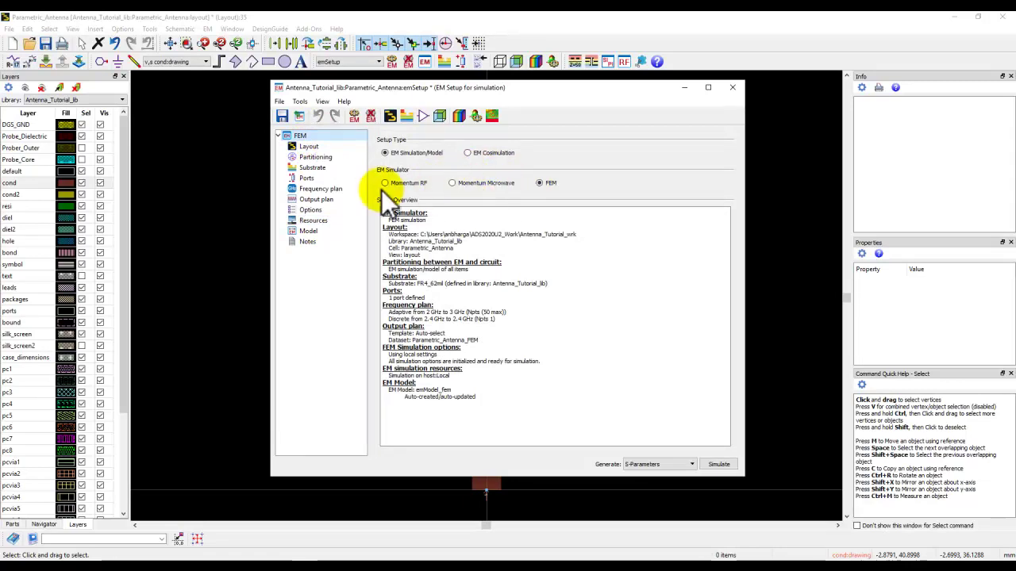
{"action": "left_click", "coordinate": [322, 167]}
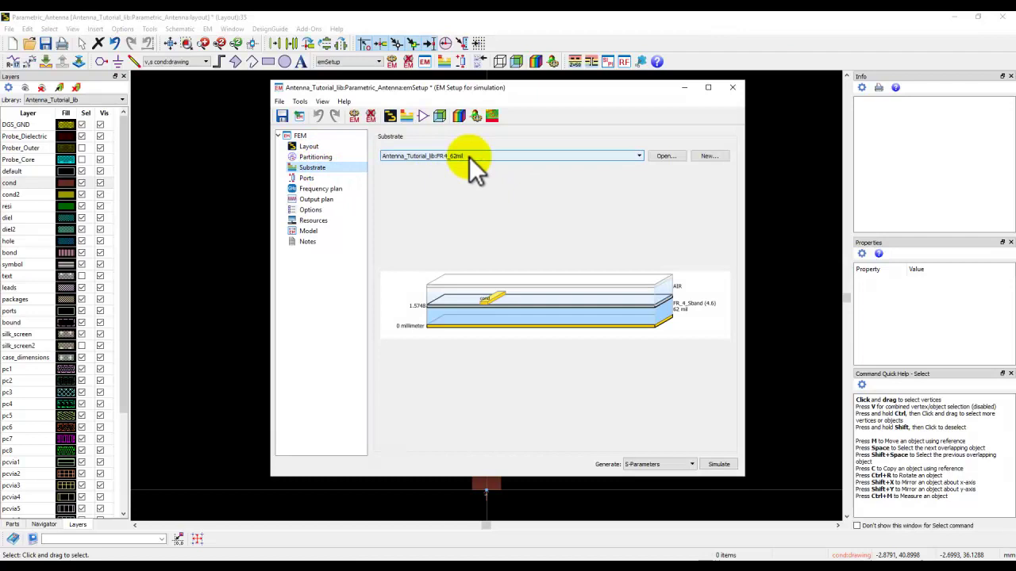
{"action": "left_click", "coordinate": [334, 190]}
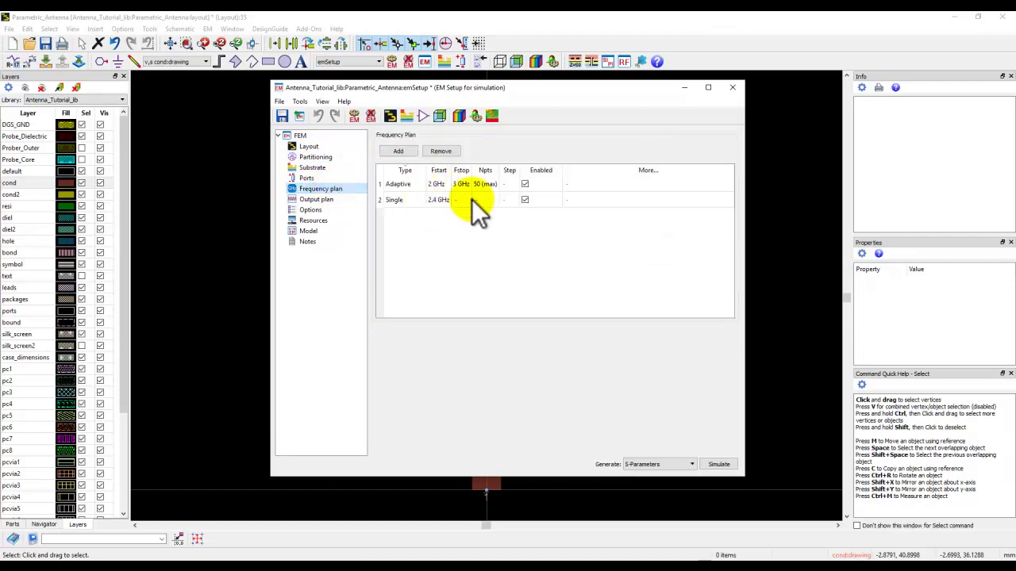
{"action": "left_click", "coordinate": [326, 200]}
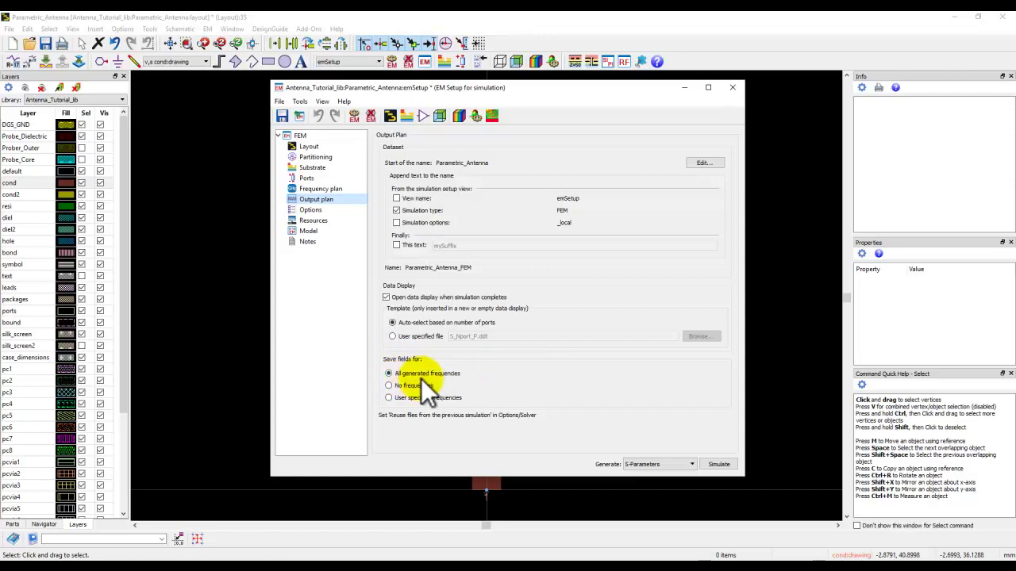
{"action": "left_click", "coordinate": [322, 227]}
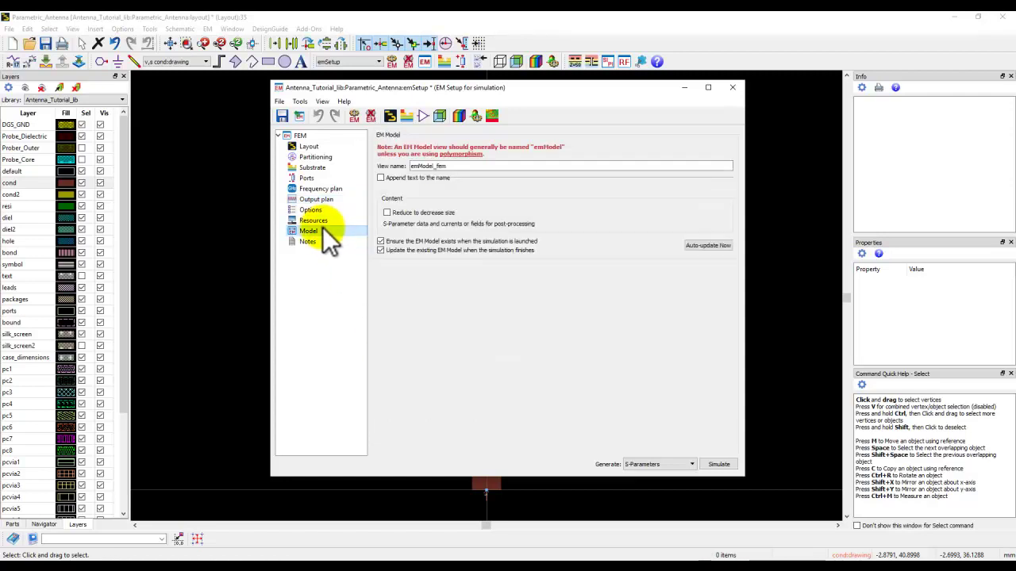
{"action": "double_click", "coordinate": [442, 167]}
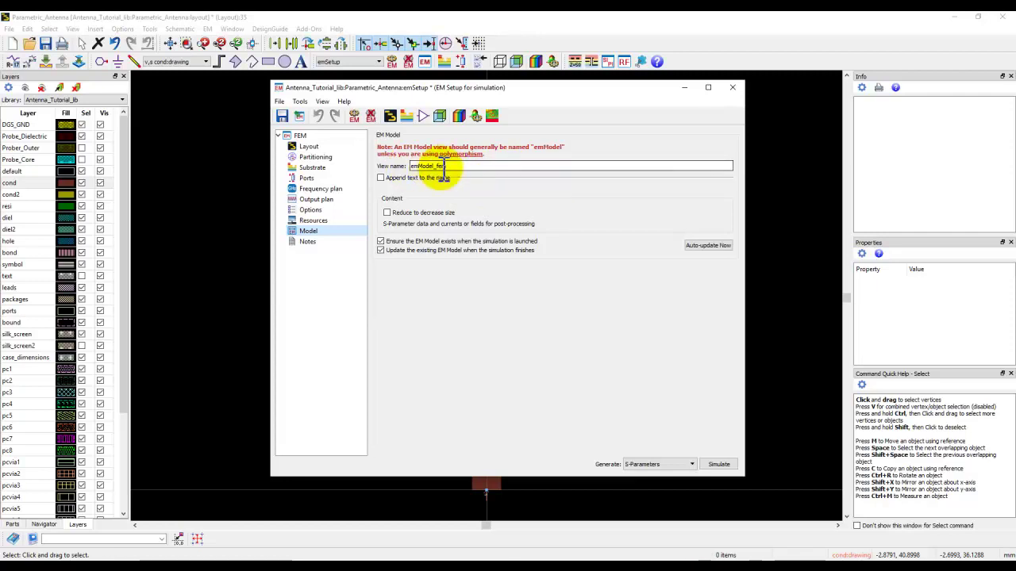
{"action": "left_click", "coordinate": [387, 213]}
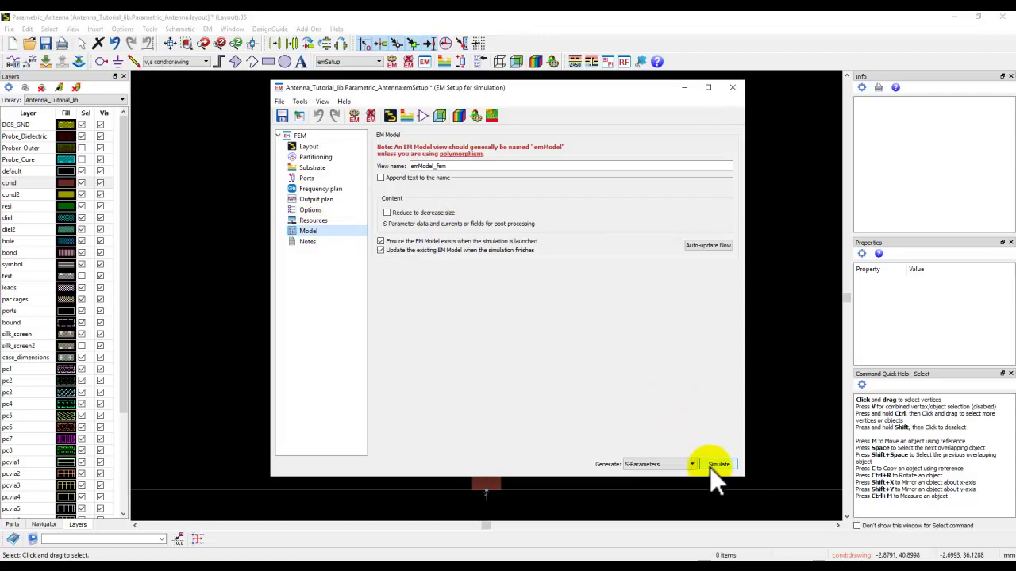
{"action": "double_click", "coordinate": [449, 166]}
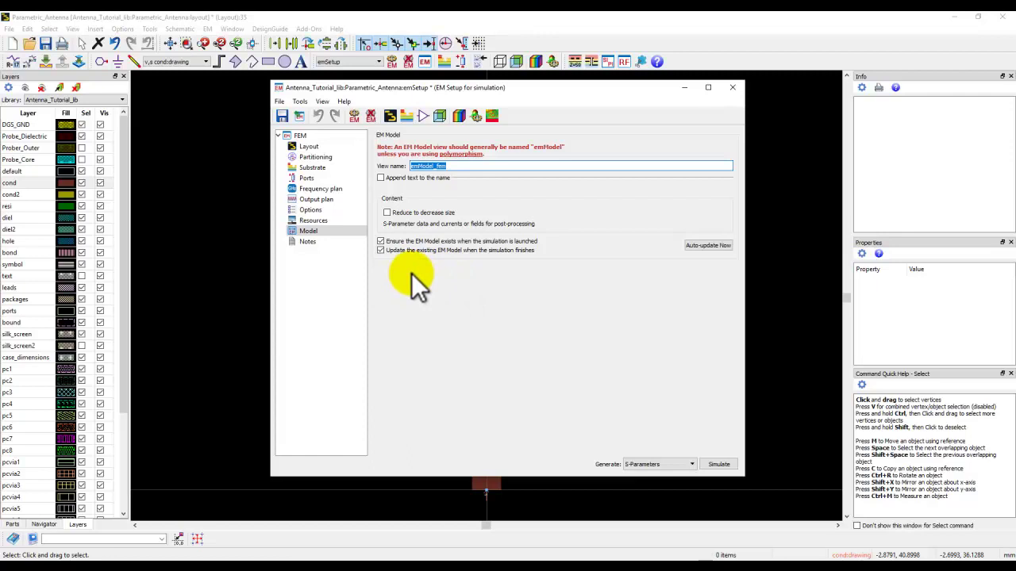
{"action": "left_click", "coordinate": [453, 166]}
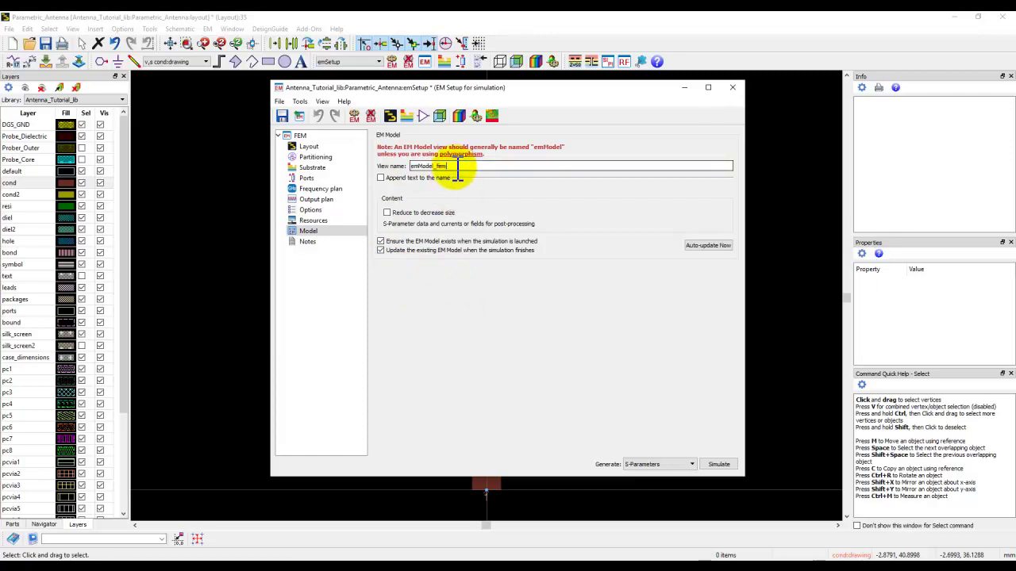
Step: Preview the Parametric_Antenna schematic symbol, then close the EM Setup, saving its changes
{"action": "left_click", "coordinate": [424, 118]}
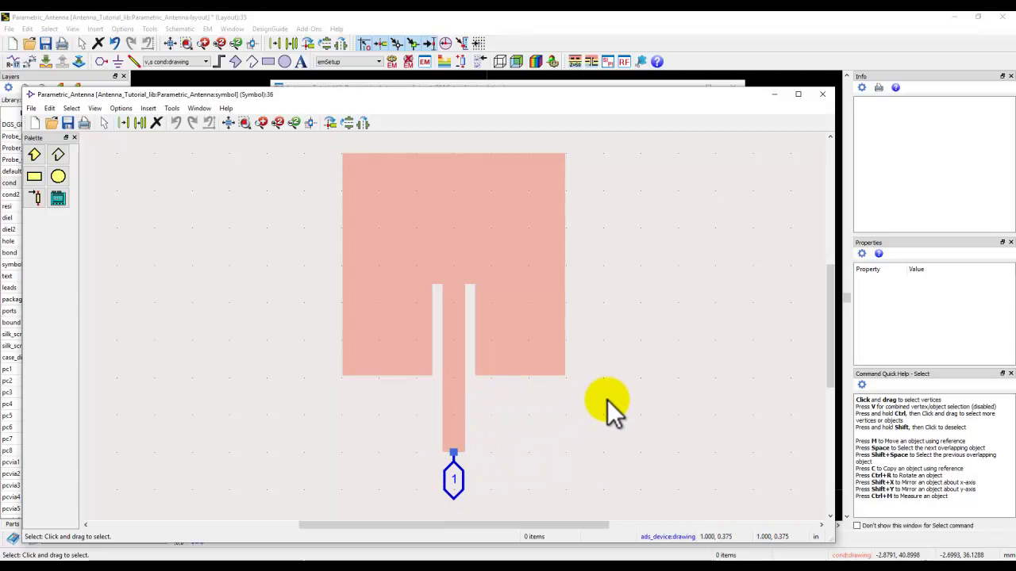
{"action": "left_click", "coordinate": [822, 95]}
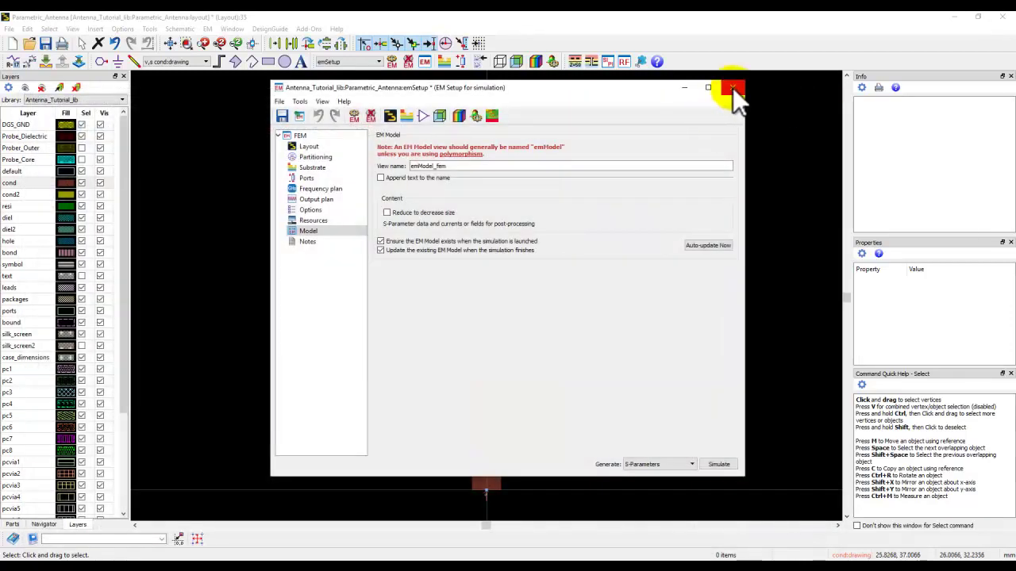
{"action": "left_click", "coordinate": [451, 218]}
{"action": "left_click", "coordinate": [732, 87]}
{"action": "left_click", "coordinate": [474, 295]}
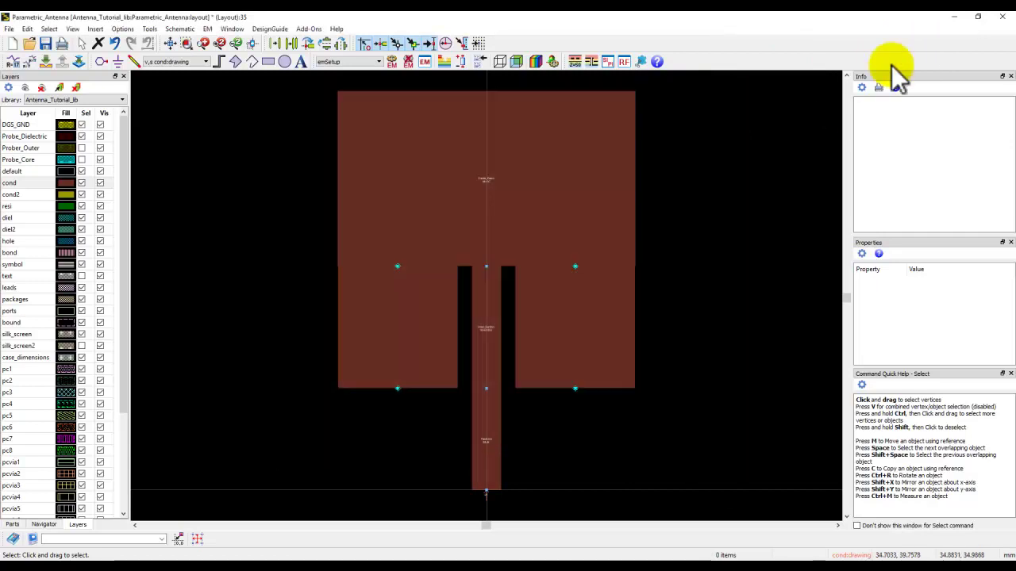
Step: Save and close the layout, then open the 5_ParametricSimulations Parametric_Model schematic beside the library tree
{"action": "left_click", "coordinate": [1002, 19]}
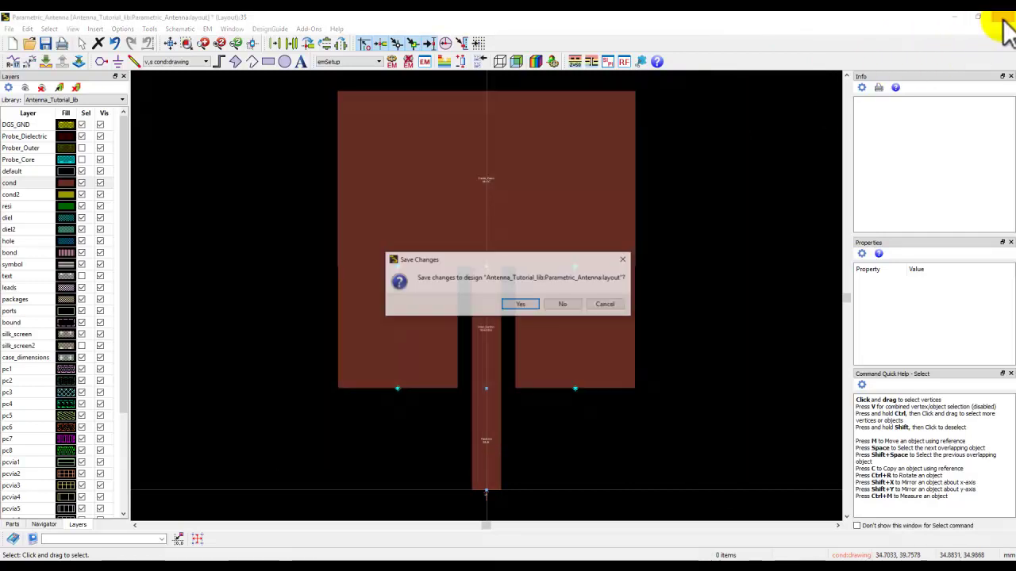
{"action": "left_click", "coordinate": [532, 304]}
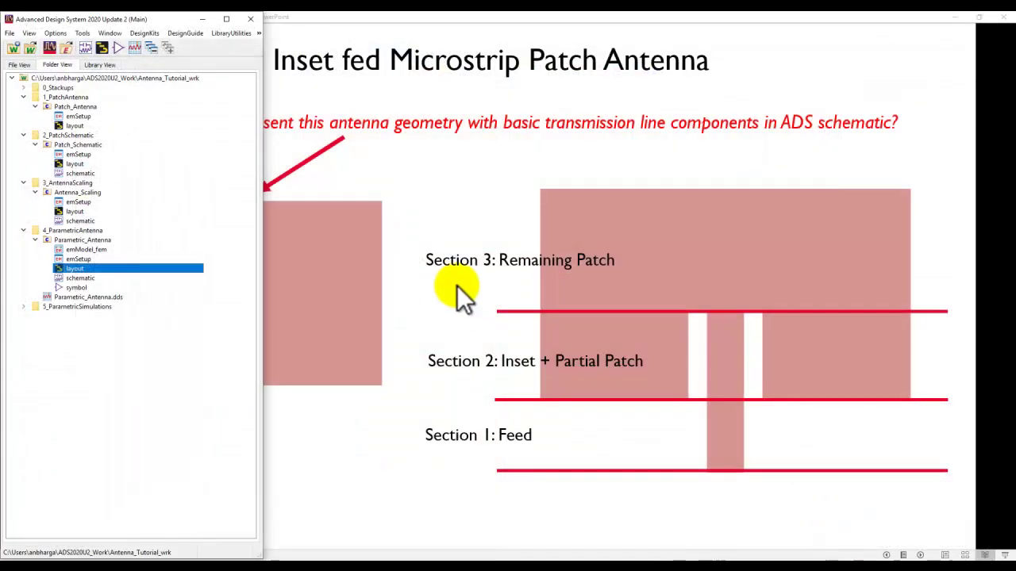
{"action": "left_click", "coordinate": [23, 306]}
{"action": "double_click", "coordinate": [75, 316]}
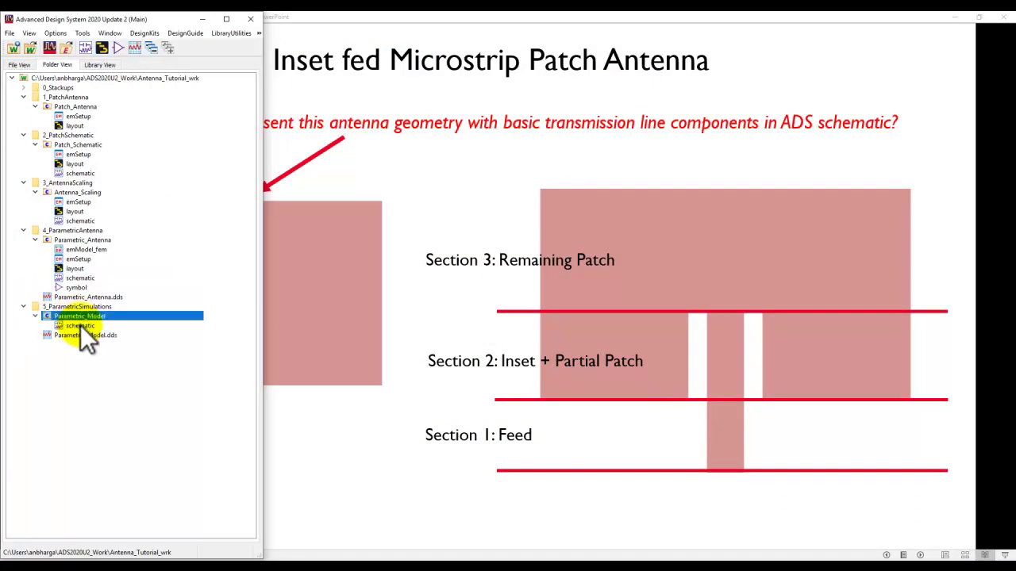
{"action": "double_click", "coordinate": [80, 326]}
{"action": "left_click_drag", "start_coordinate": [355, 17], "coordinate": [545, 36]}
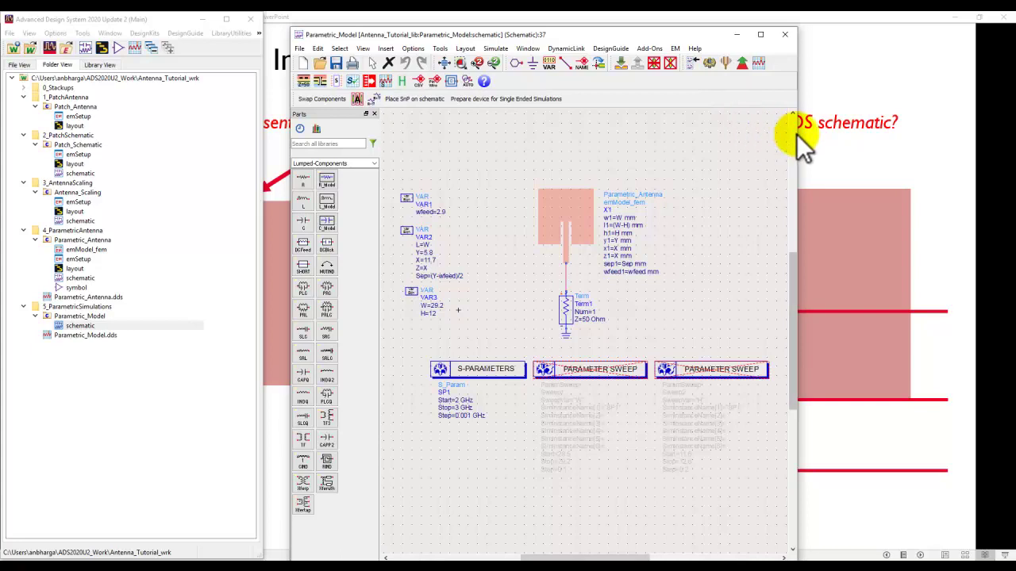
{"action": "left_click_drag", "start_coordinate": [797, 134], "coordinate": [926, 135]}
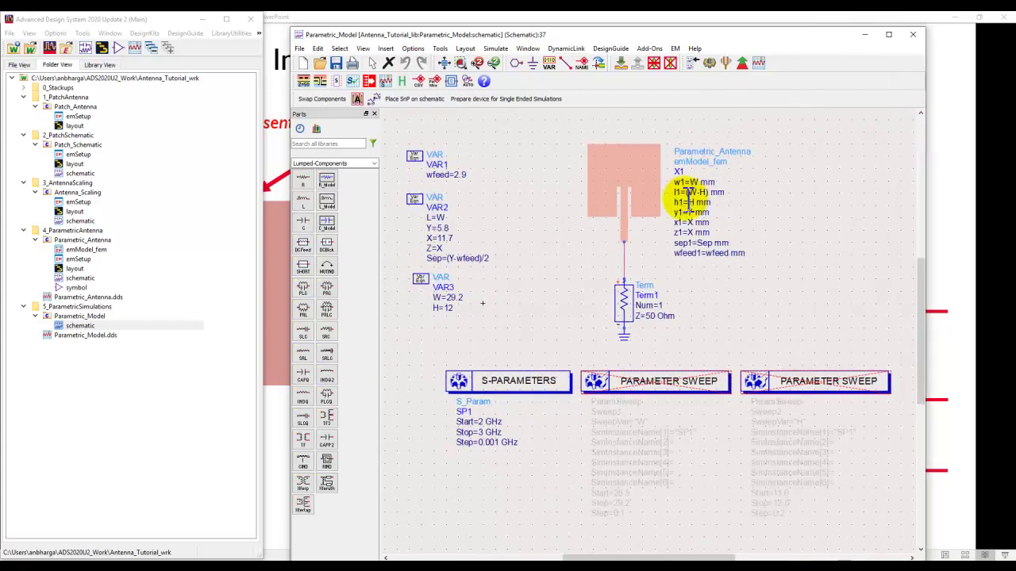
{"action": "scroll", "coordinate": [689, 198], "scroll_direction": "up", "scroll_amount": 1}
Step: Place a second Parametric_Antenna instance X2, move its parameter text, then delete it
{"action": "left_click", "coordinate": [624, 248]}
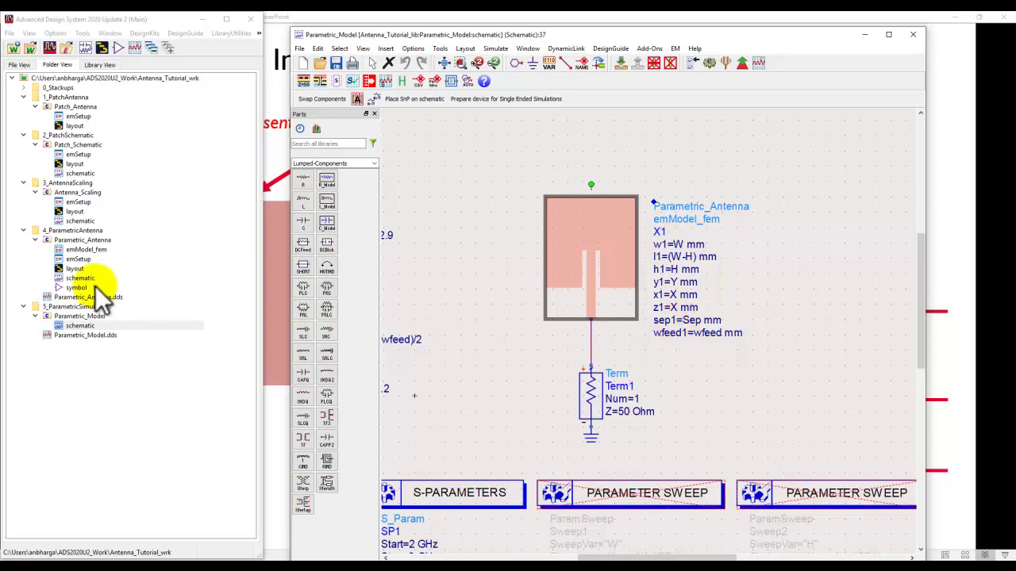
{"action": "left_click", "coordinate": [77, 288]}
{"action": "left_click_drag", "start_coordinate": [77, 290], "coordinate": [828, 287]}
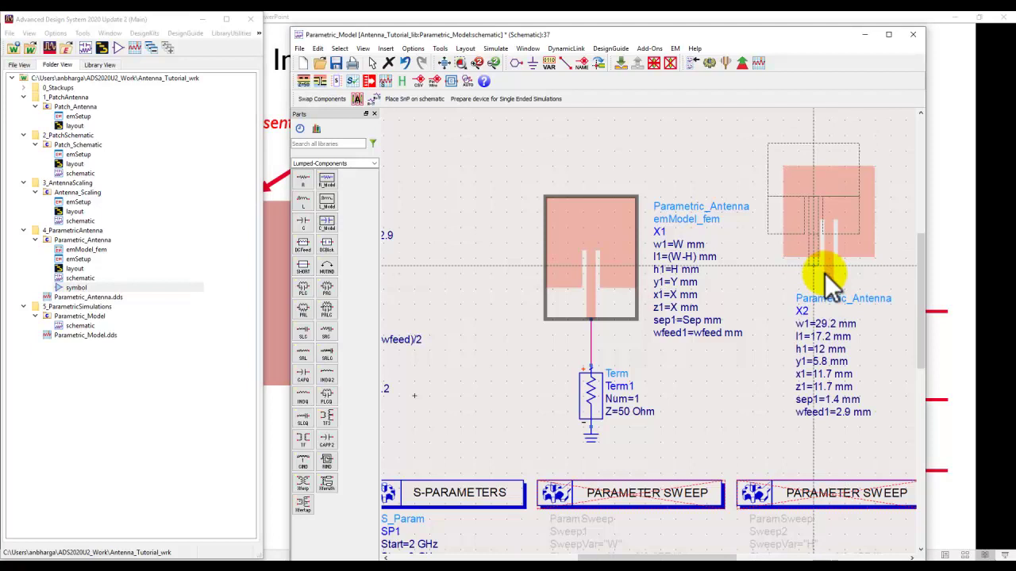
{"action": "scroll", "coordinate": [816, 287], "scroll_direction": "down", "scroll_amount": 1}
{"action": "scroll", "coordinate": [748, 306], "scroll_direction": "up", "scroll_amount": 1}
{"action": "key", "text": "Escape"}
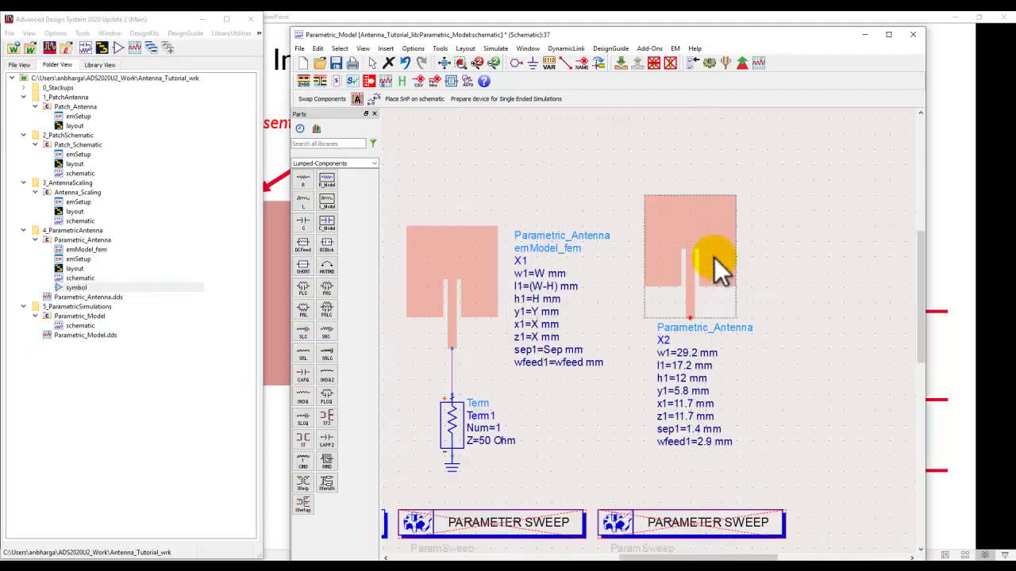
{"action": "left_click", "coordinate": [714, 257]}
{"action": "left_click_drag", "start_coordinate": [657, 323], "coordinate": [743, 199]}
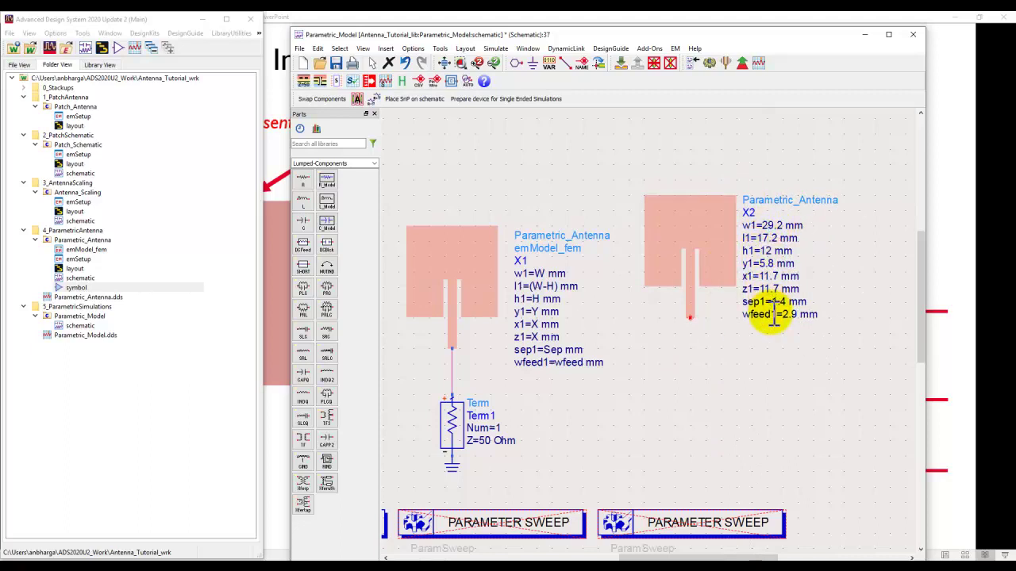
{"action": "left_click", "coordinate": [697, 264]}
{"action": "key", "text": "Delete"}
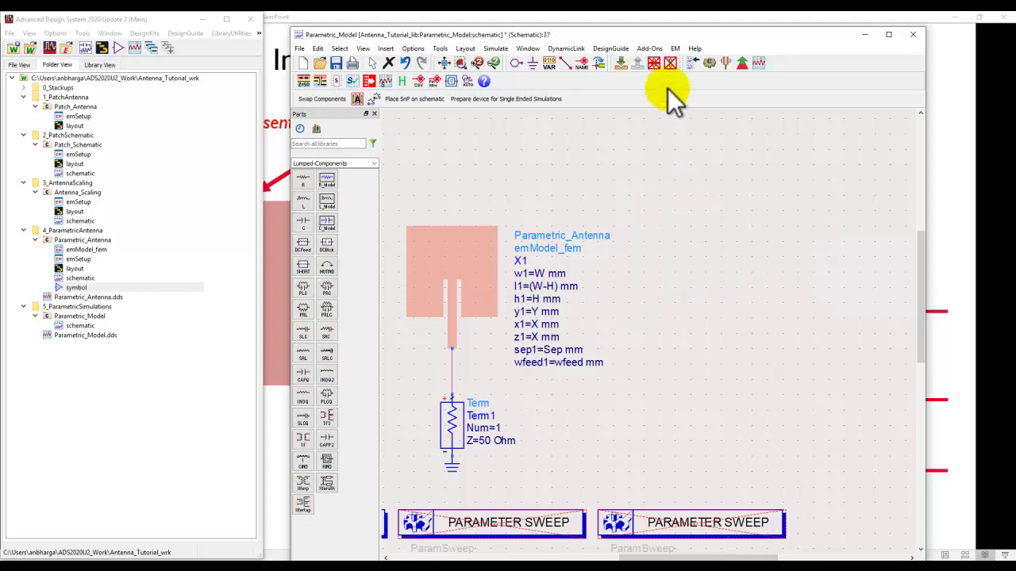
Step: Run the S-parameter simulation from the maximized schematic, then close the S11 plot and status windows
{"action": "double_click", "coordinate": [642, 36]}
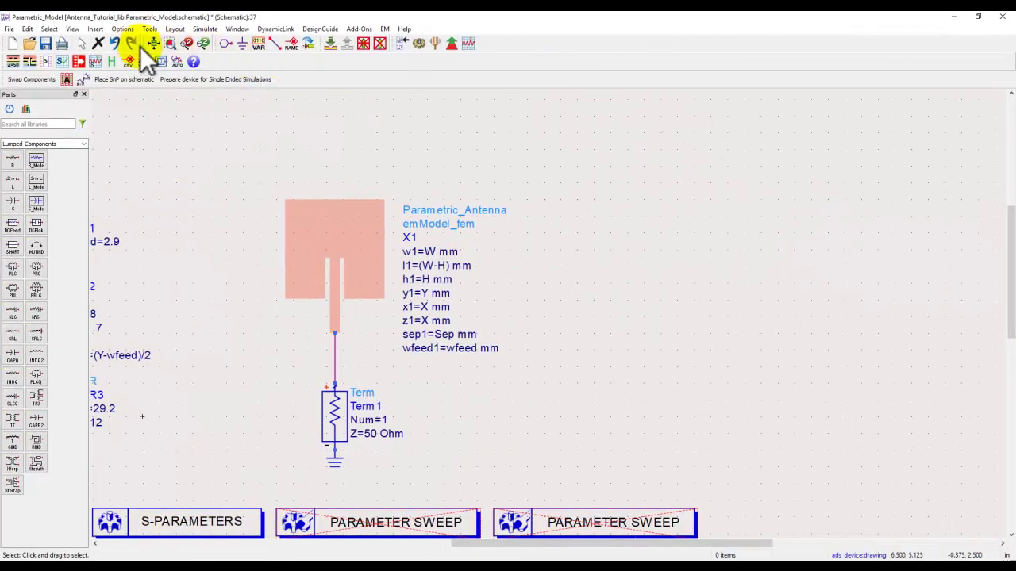
{"action": "left_click", "coordinate": [154, 43]}
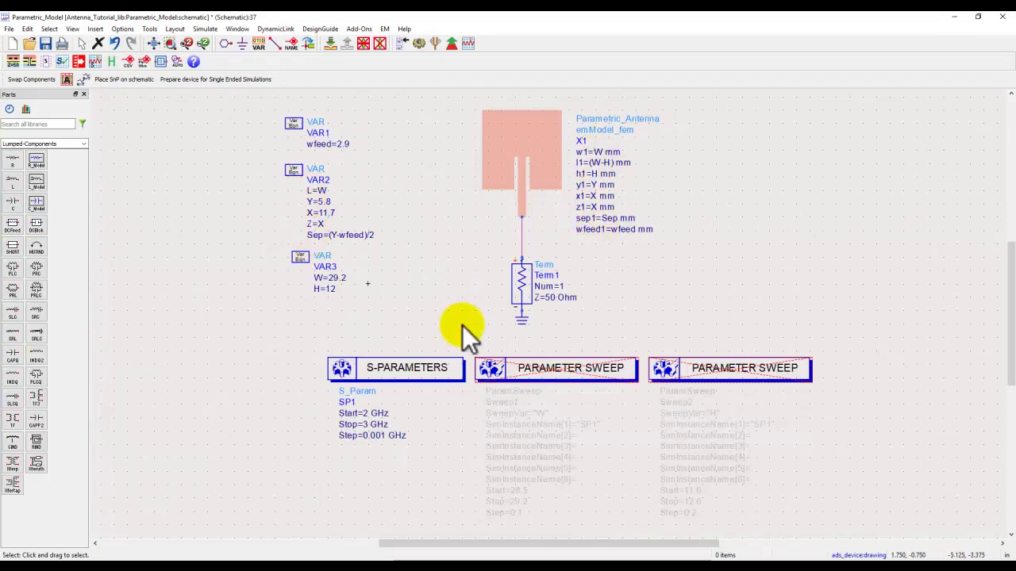
{"action": "left_click", "coordinate": [418, 42]}
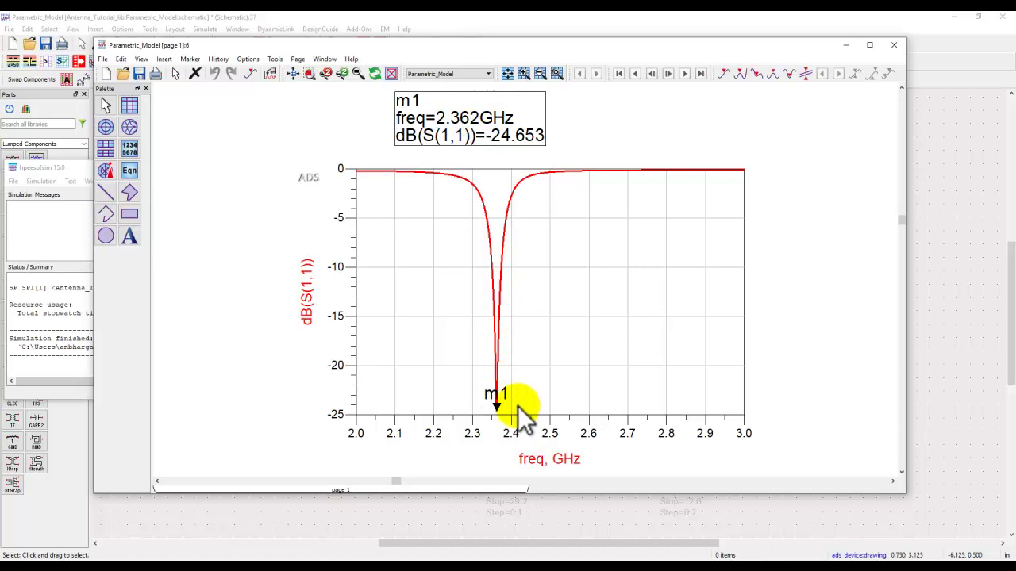
{"action": "left_click", "coordinate": [875, 47]}
{"action": "left_click", "coordinate": [368, 169]}
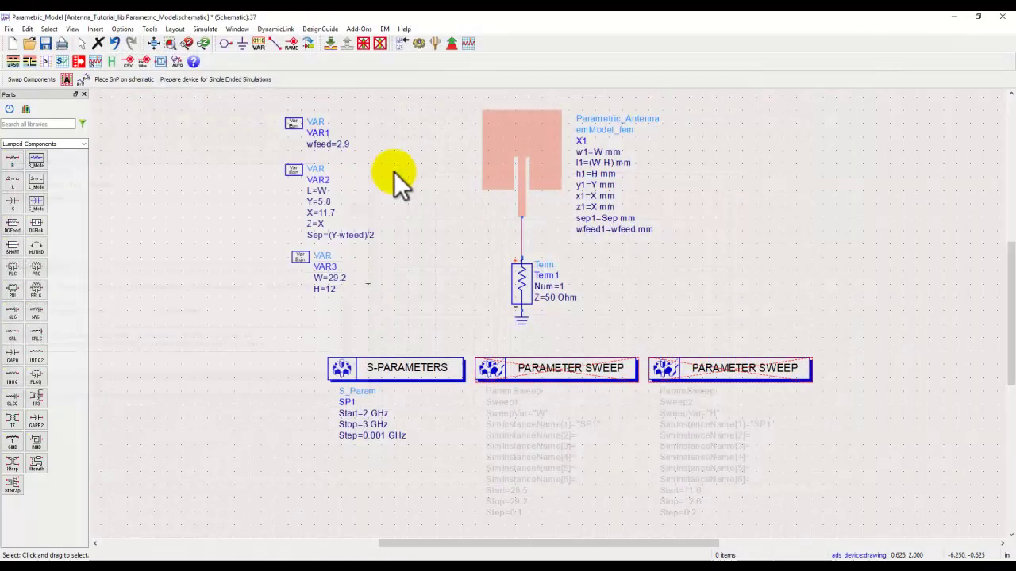
Step: Activate Sweep1 for W from 28.5 to 29.2 and simulate to plot the S11 family
{"action": "left_click", "coordinate": [519, 367]}
{"action": "left_click", "coordinate": [379, 44]}
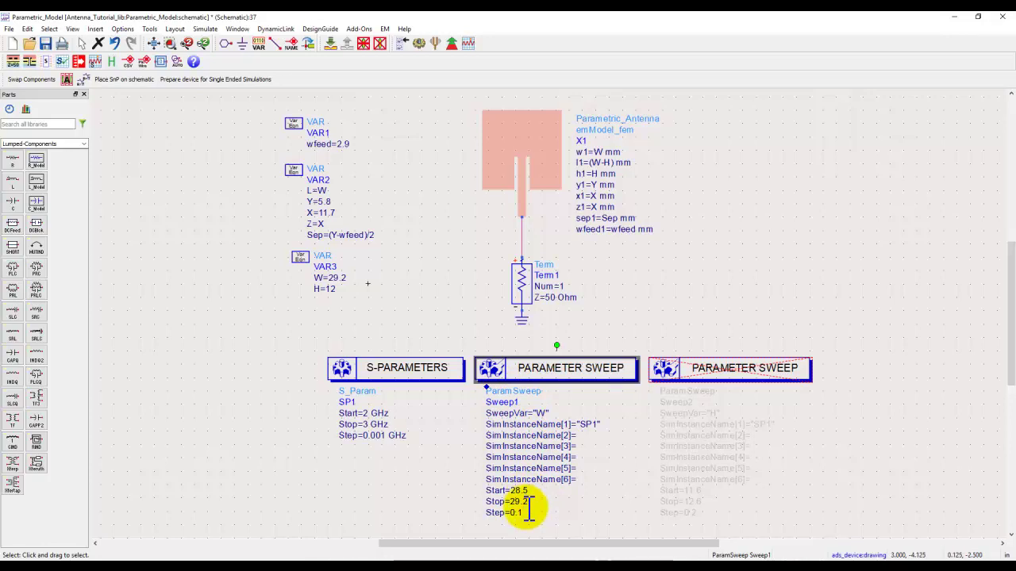
{"action": "left_click", "coordinate": [418, 43]}
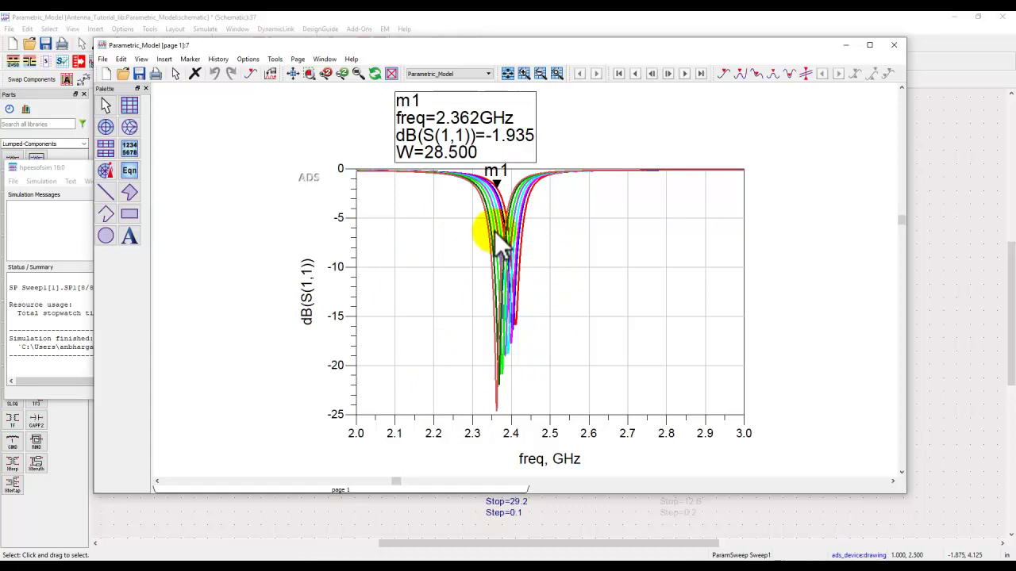
Step: Zoom onto the 2.26–2.48 GHz dips and move marker m1 to the W=28.7 dip at 2.399 GHz
{"action": "left_click", "coordinate": [557, 73]}
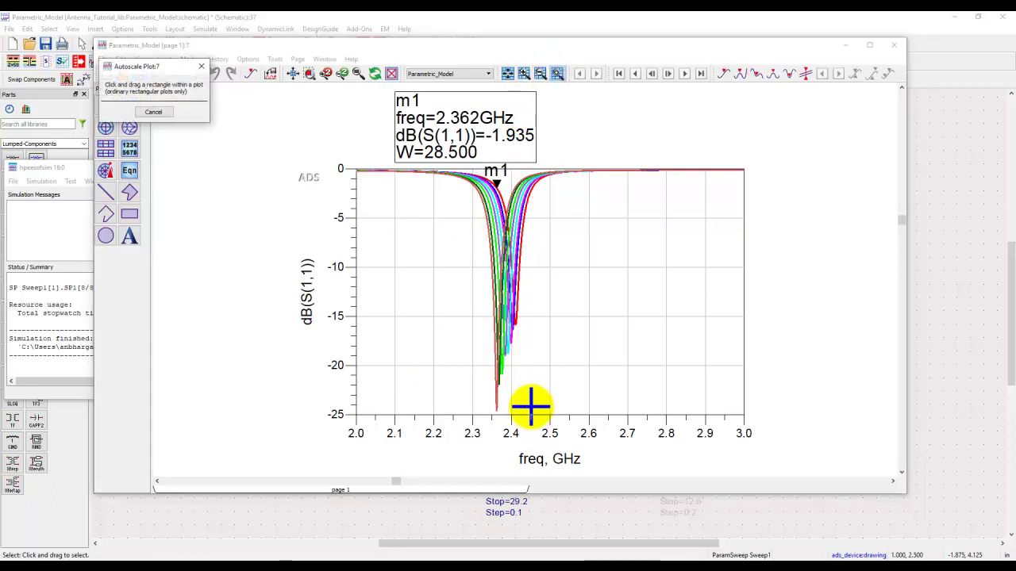
{"action": "mouse_move", "coordinate": [530, 406]}
{"action": "left_mouse_down"}
{"action": "mouse_move", "coordinate": [455, 283]}
{"action": "mouse_move", "coordinate": [534, 406]}
{"action": "mouse_move", "coordinate": [535, 389]}
{"action": "left_mouse_up"}
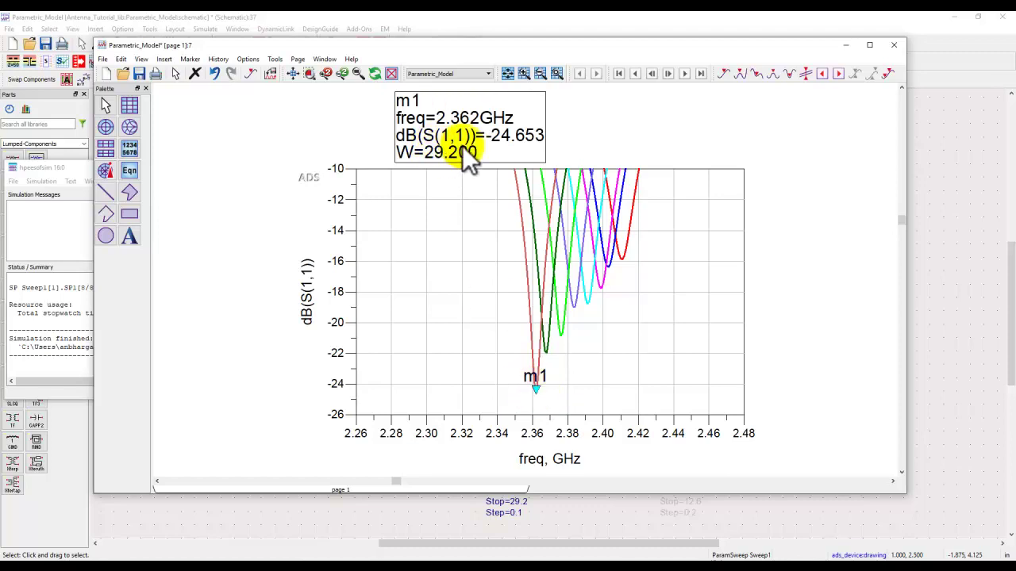
{"action": "left_click_drag", "start_coordinate": [537, 390], "coordinate": [561, 327]}
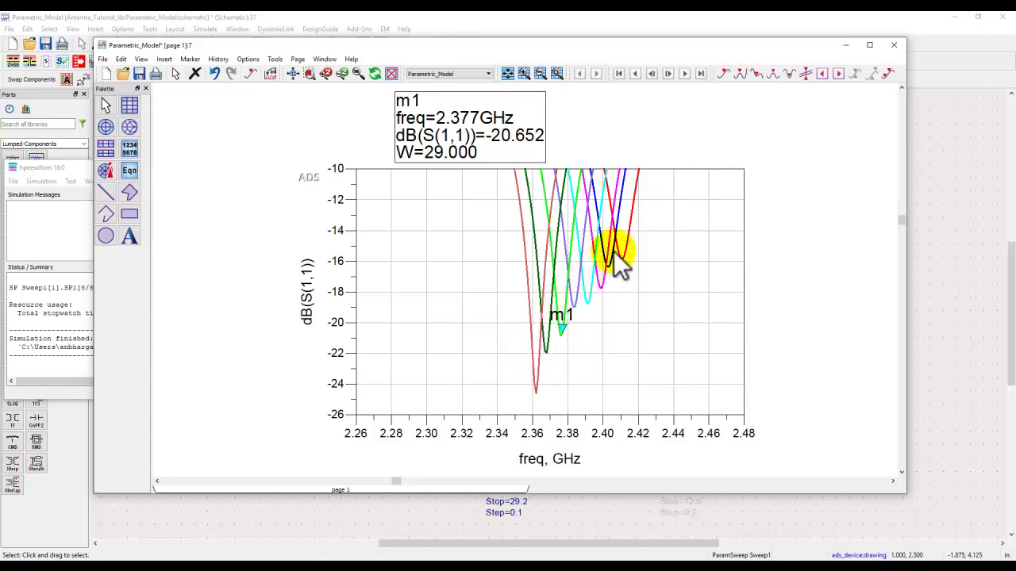
{"action": "mouse_move", "coordinate": [616, 256]}
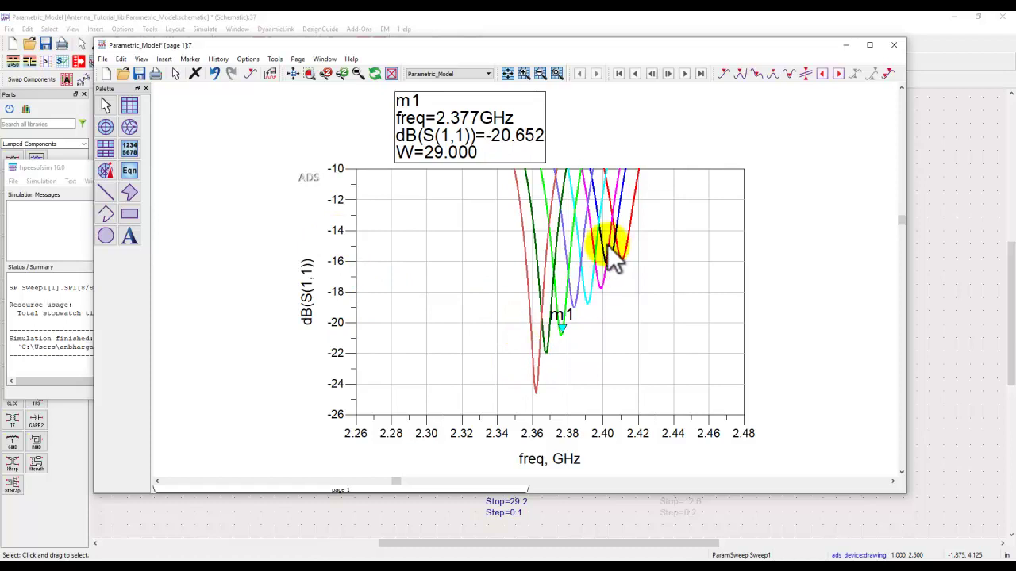
{"action": "mouse_move", "coordinate": [582, 305]}
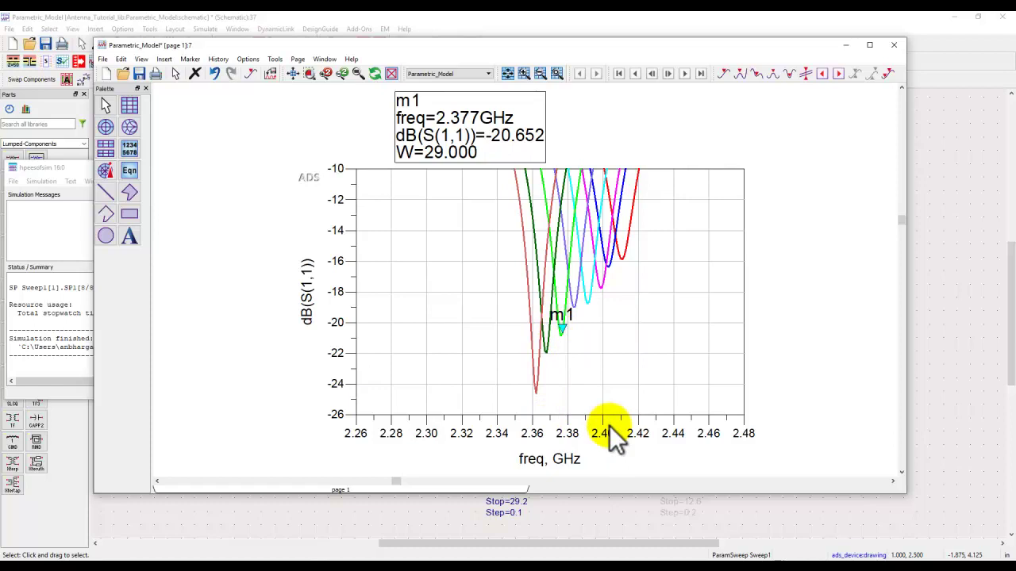
{"action": "mouse_move", "coordinate": [561, 328]}
{"action": "left_mouse_down"}
{"action": "mouse_move", "coordinate": [607, 289]}
{"action": "mouse_move", "coordinate": [608, 314]}
{"action": "left_mouse_up"}
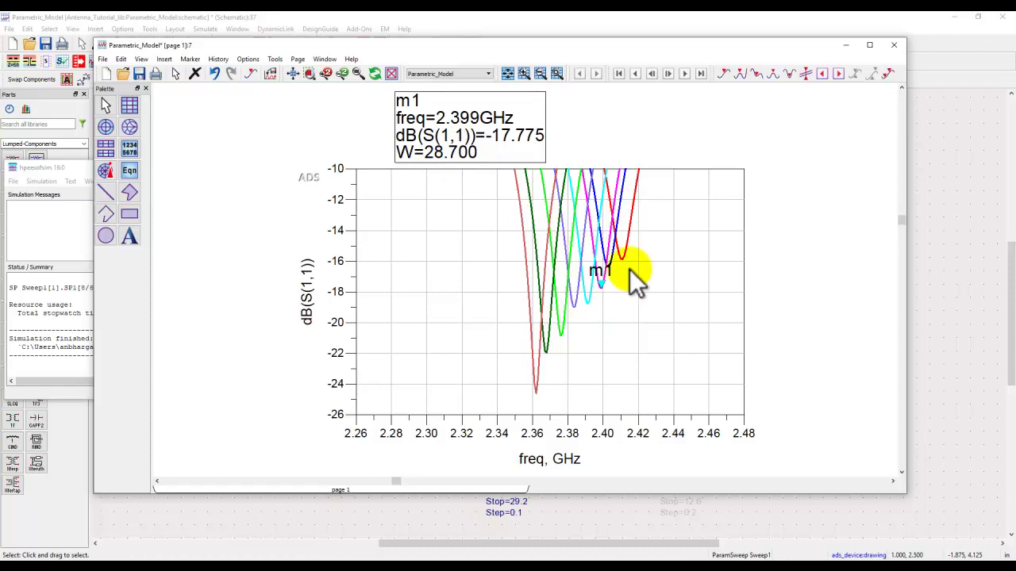
Step: Zoom the S11 plot back out to 2–3 GHz and return to the schematic
{"action": "left_click", "coordinate": [486, 273]}
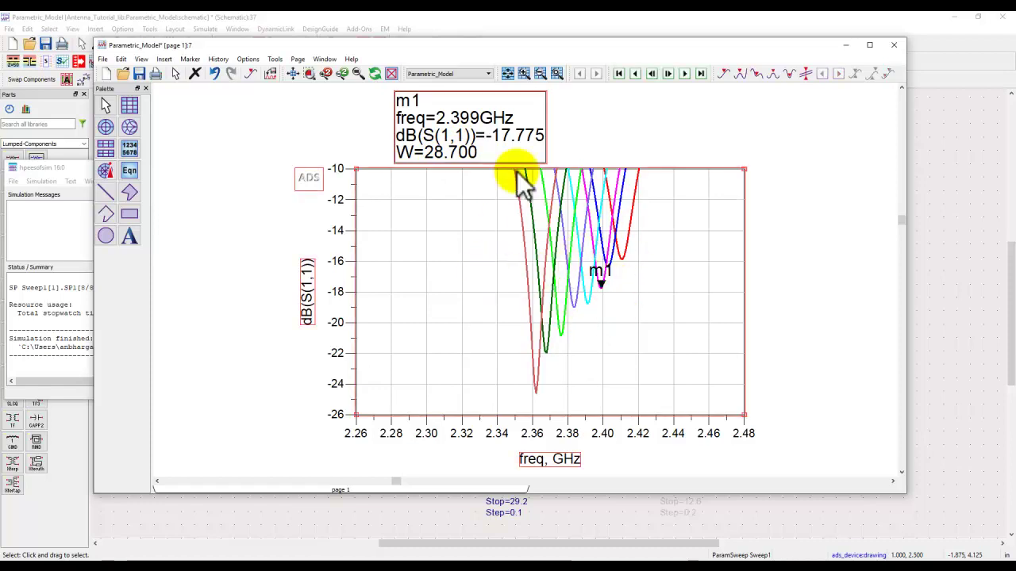
{"action": "left_click", "coordinate": [503, 77]}
{"action": "left_click", "coordinate": [949, 254]}
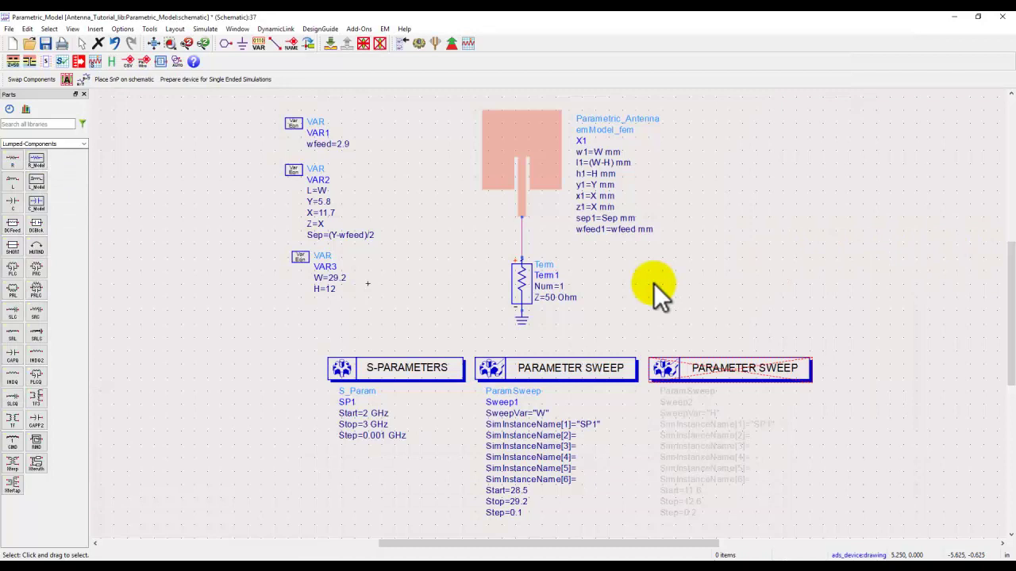
Step: Deactivate the W sweep Sweep1 and activate the H sweep Sweep2
{"action": "left_click", "coordinate": [559, 373]}
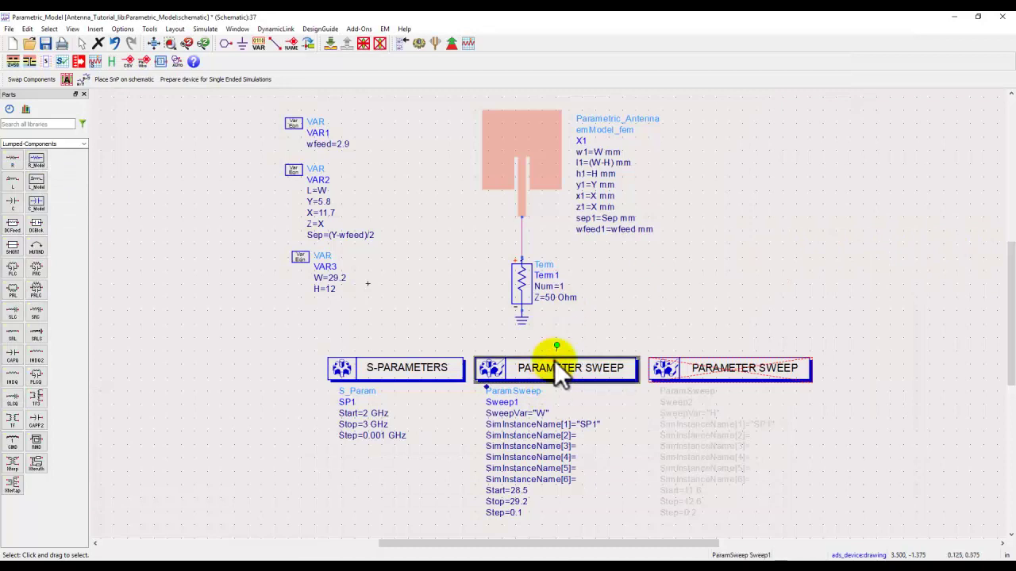
{"action": "left_click", "coordinate": [377, 46]}
{"action": "left_click", "coordinate": [718, 369]}
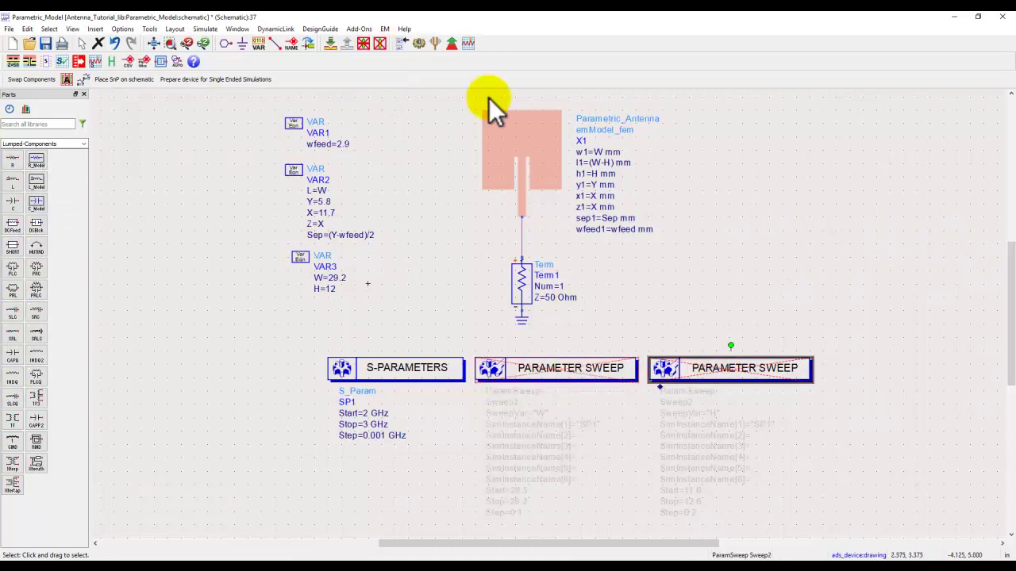
{"action": "left_click", "coordinate": [383, 46]}
{"action": "left_click", "coordinate": [510, 169]}
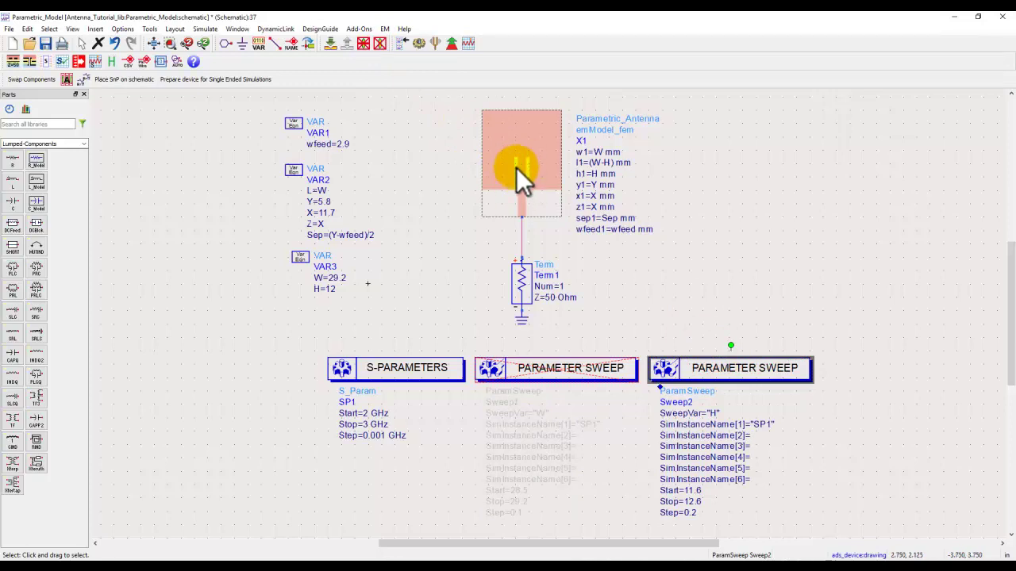
{"action": "left_click", "coordinate": [720, 345]}
Step: Simulate the H sweep from 11.6 to 12.6 and mark the H=11.8 dip at -37.531 dB
{"action": "left_click", "coordinate": [711, 494]}
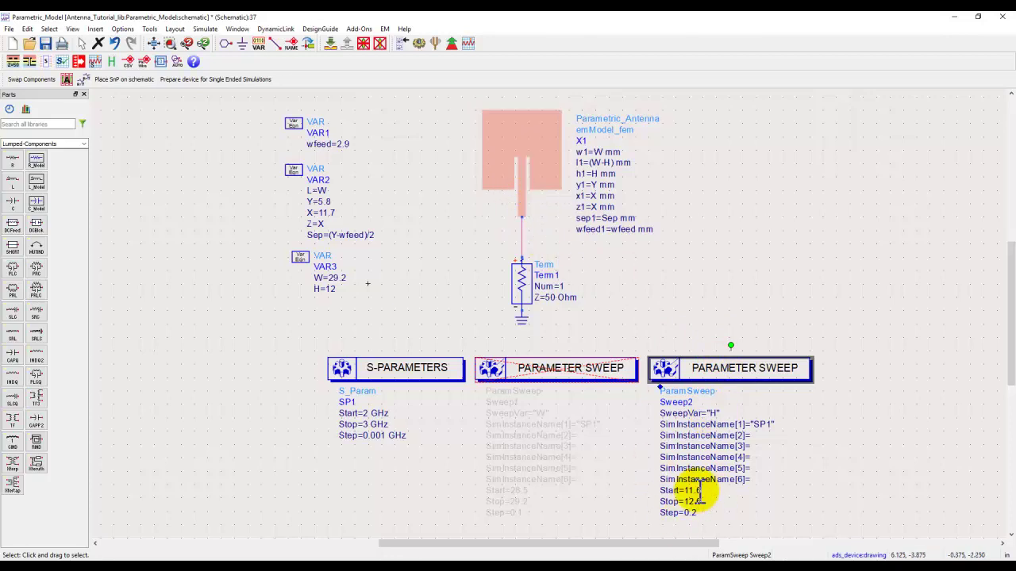
{"action": "left_click", "coordinate": [418, 43]}
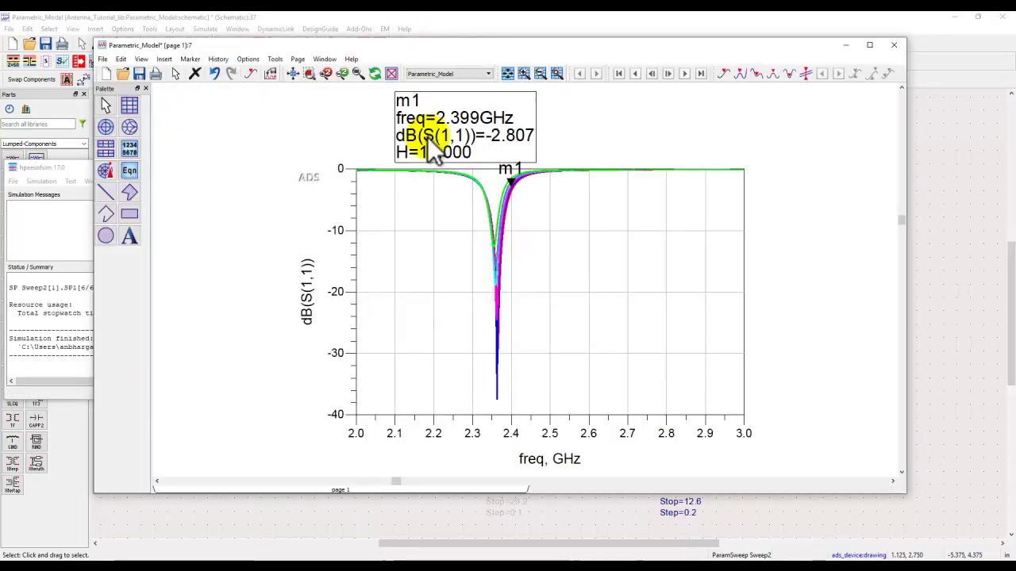
{"action": "left_click_drag", "start_coordinate": [508, 179], "coordinate": [500, 404]}
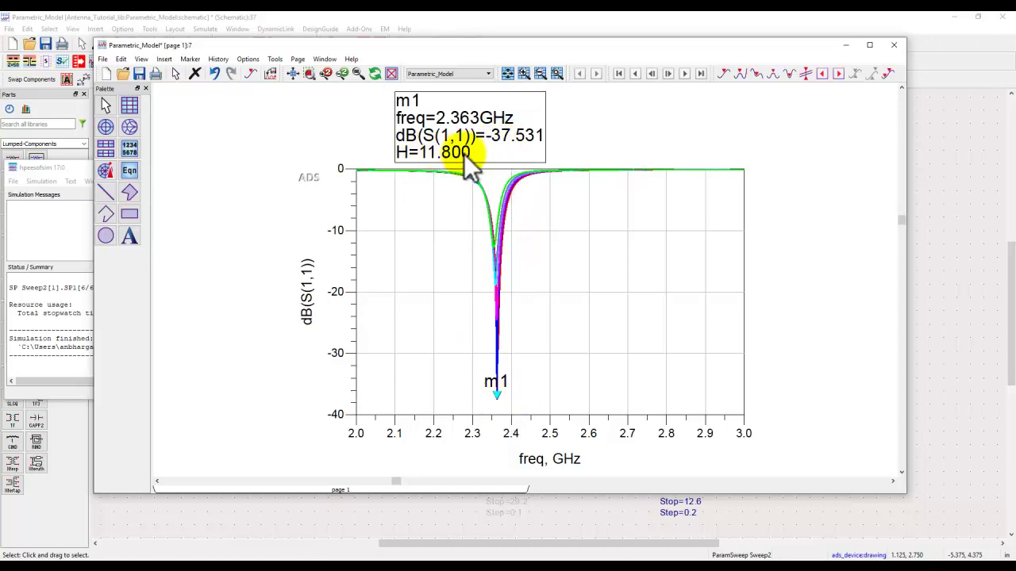
Step: Edit VAR3 to W=28.7 and H=11.8, resimulate, and mark the -21.978 dB dip at 2.401 GHz
{"action": "left_click", "coordinate": [952, 320]}
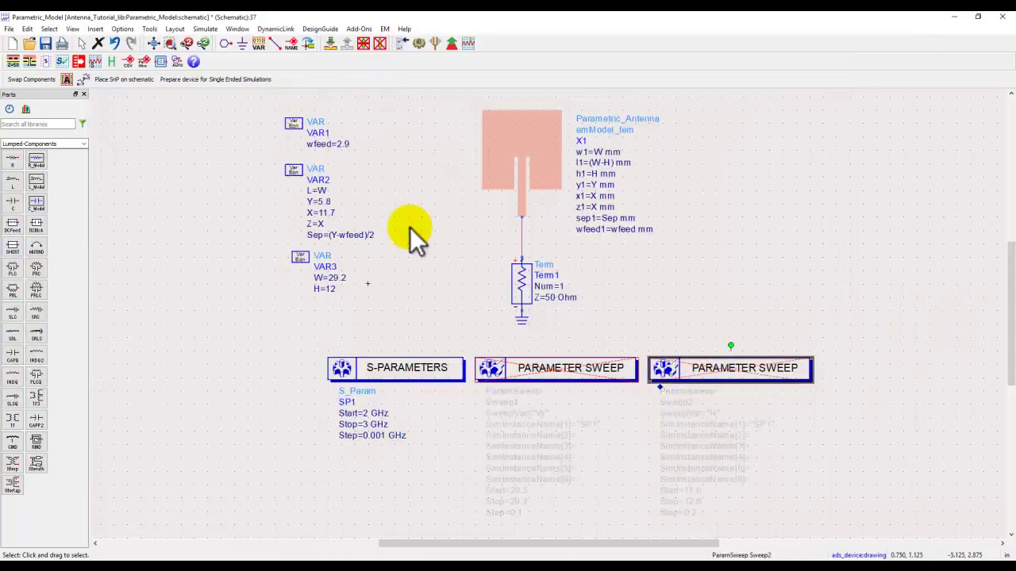
{"action": "left_click", "coordinate": [325, 287]}
{"action": "left_click", "coordinate": [333, 280]}
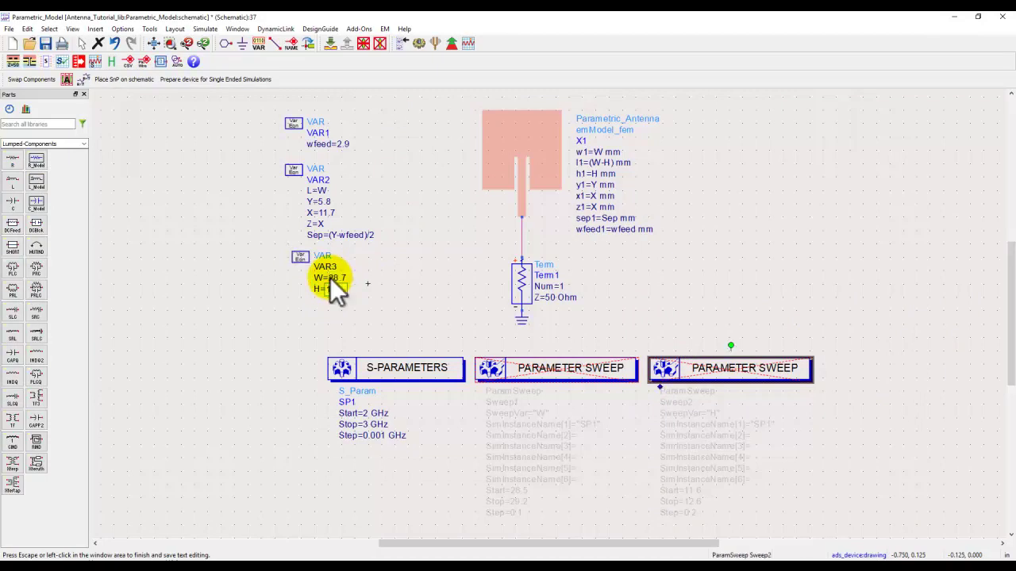
{"action": "left_click", "coordinate": [333, 284]}
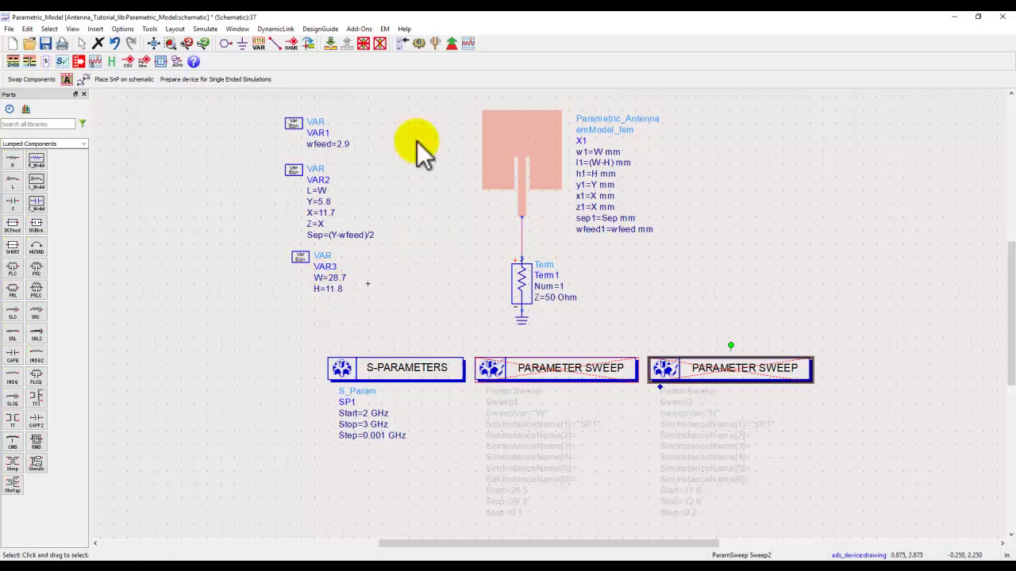
{"action": "left_click", "coordinate": [414, 45]}
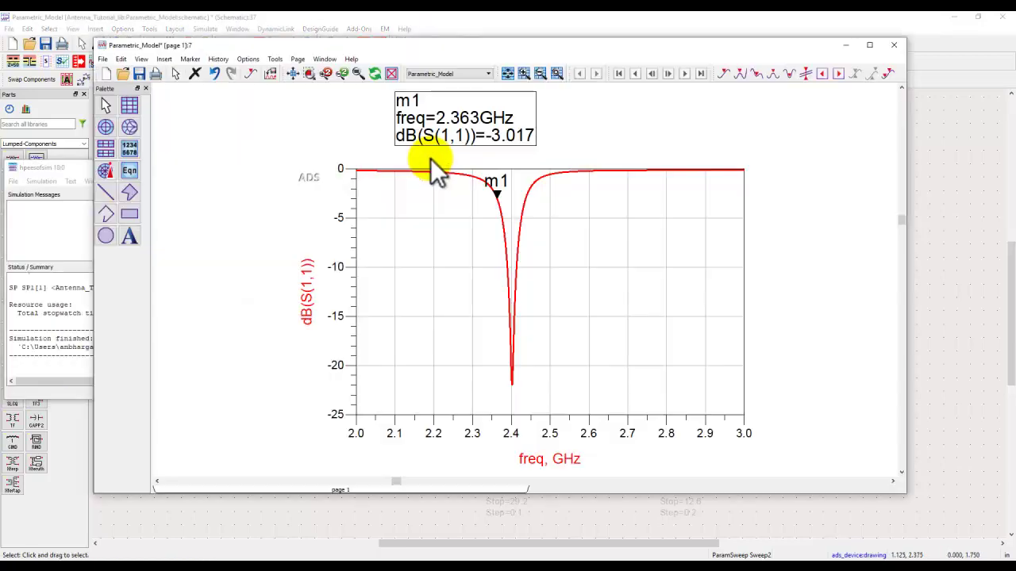
{"action": "mouse_move", "coordinate": [499, 193]}
{"action": "left_mouse_down"}
{"action": "mouse_move", "coordinate": [517, 284]}
{"action": "mouse_move", "coordinate": [512, 379]}
{"action": "left_mouse_up"}
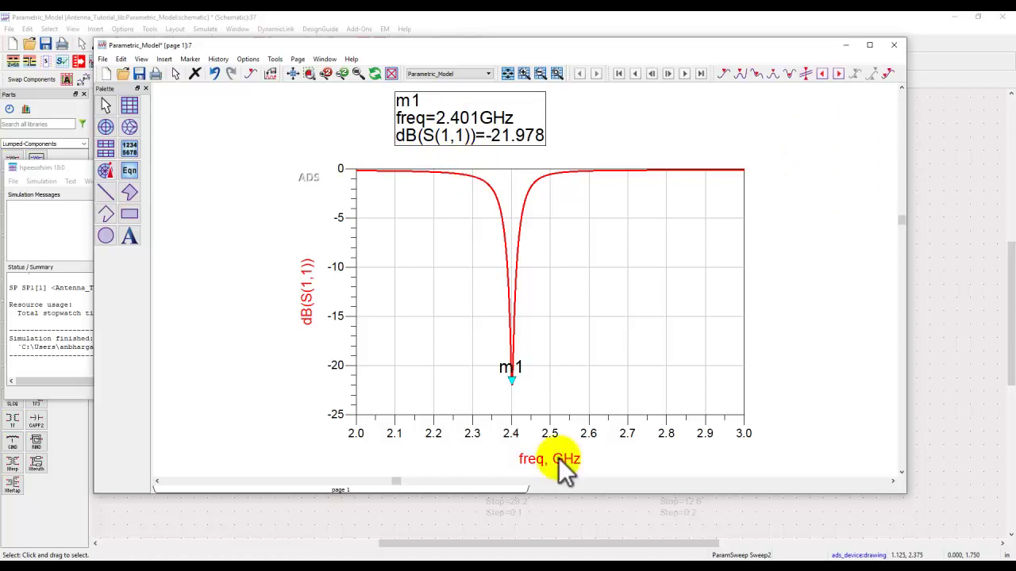
Step: Open the Parametric_Antenna emModel_fem setup from the main project window and enlarge it
{"action": "left_click", "coordinate": [403, 555]}
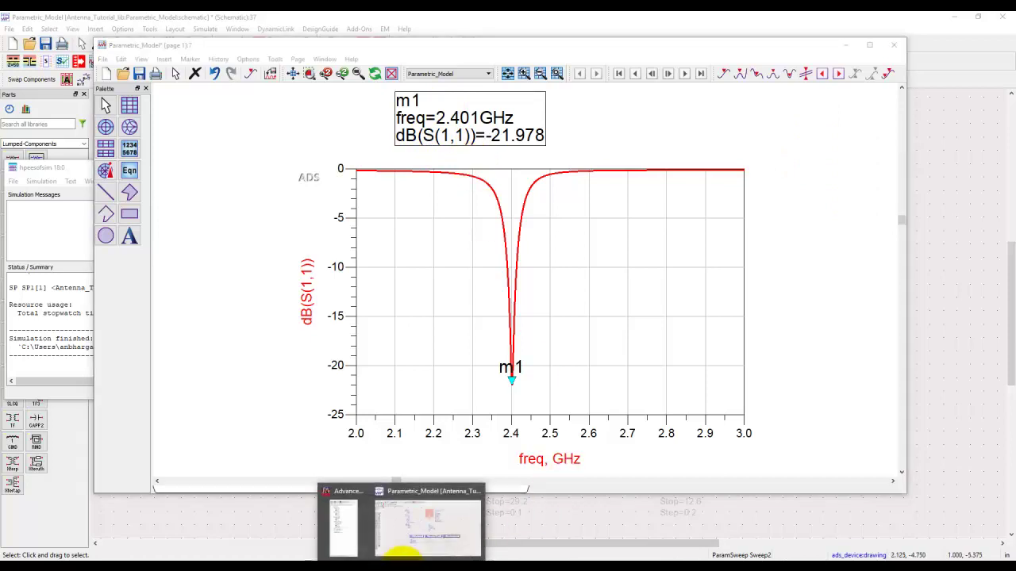
{"action": "left_click", "coordinate": [341, 528]}
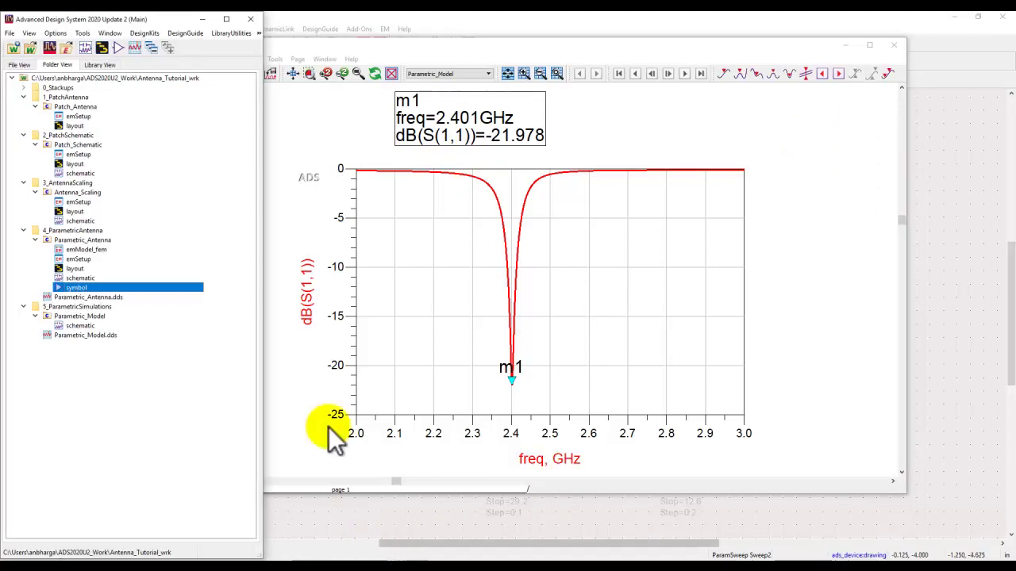
{"action": "left_click", "coordinate": [95, 249]}
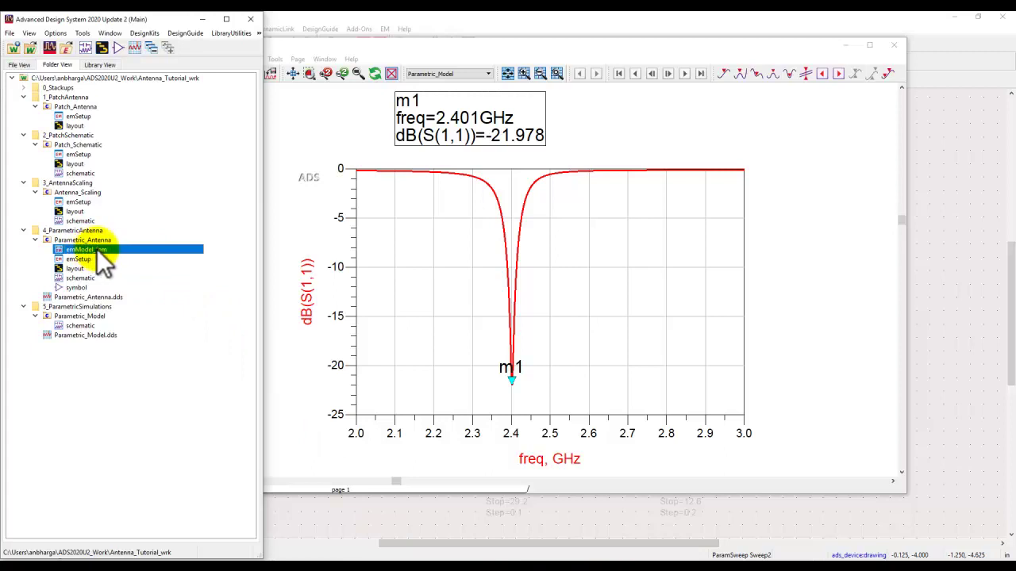
{"action": "double_click", "coordinate": [98, 252]}
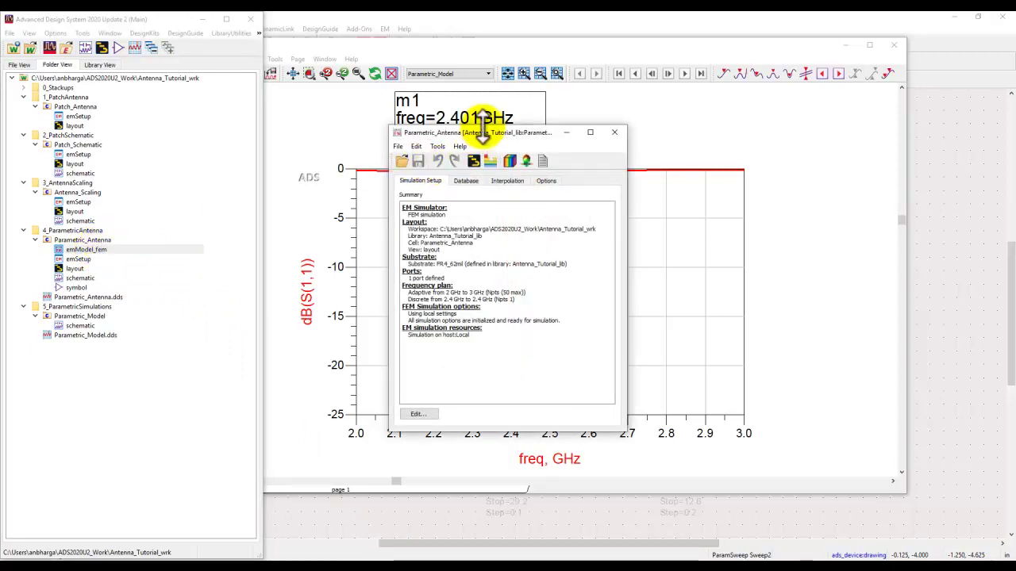
{"action": "left_click_drag", "start_coordinate": [476, 136], "coordinate": [378, 77]}
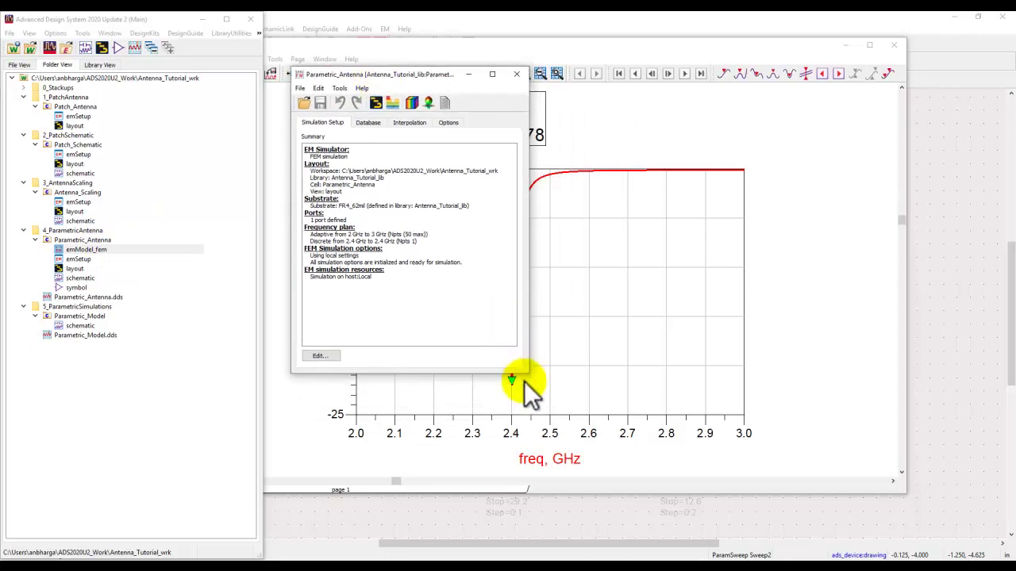
{"action": "left_click_drag", "start_coordinate": [527, 371], "coordinate": [684, 476]}
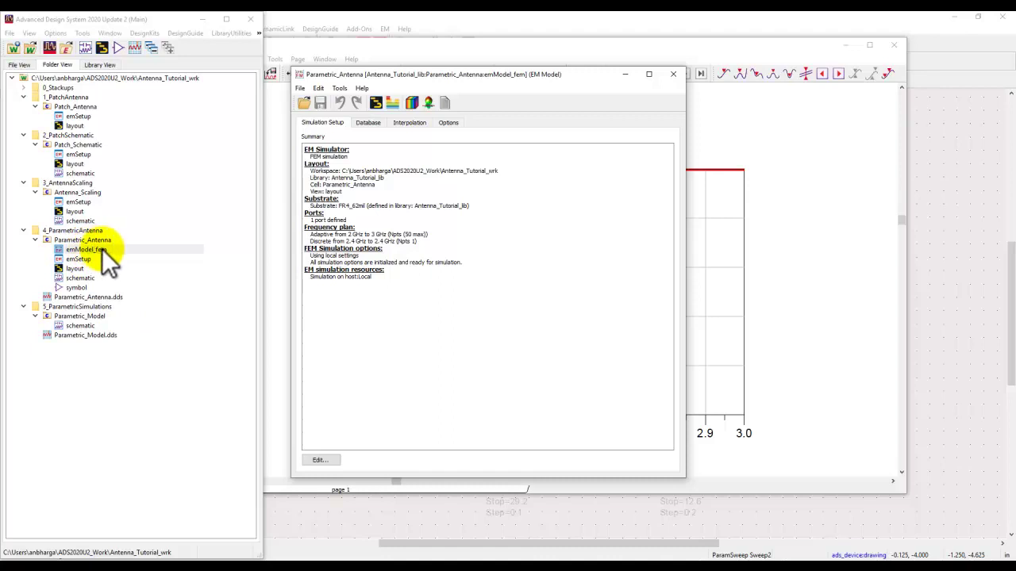
Step: Plot the data.002 database entry in a Data Display showing S(1,1) magnitude and phase
{"action": "left_click", "coordinate": [366, 124]}
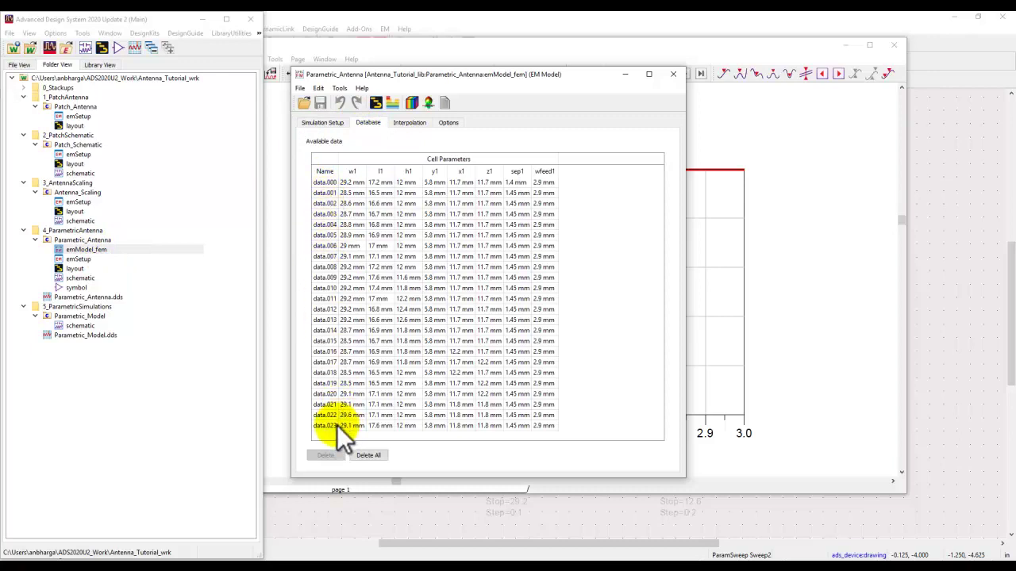
{"action": "left_click", "coordinate": [357, 183]}
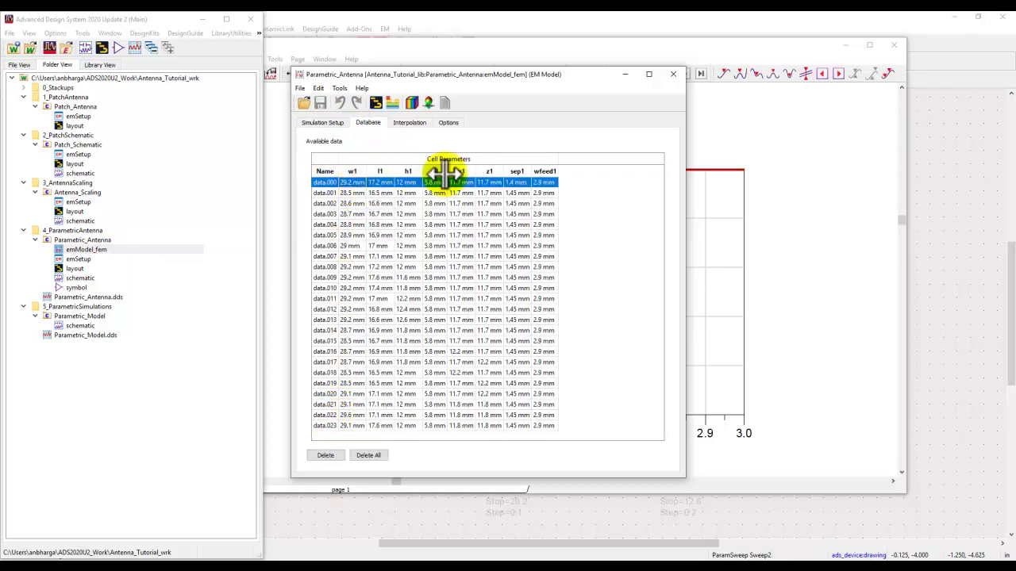
{"action": "left_click", "coordinate": [324, 203]}
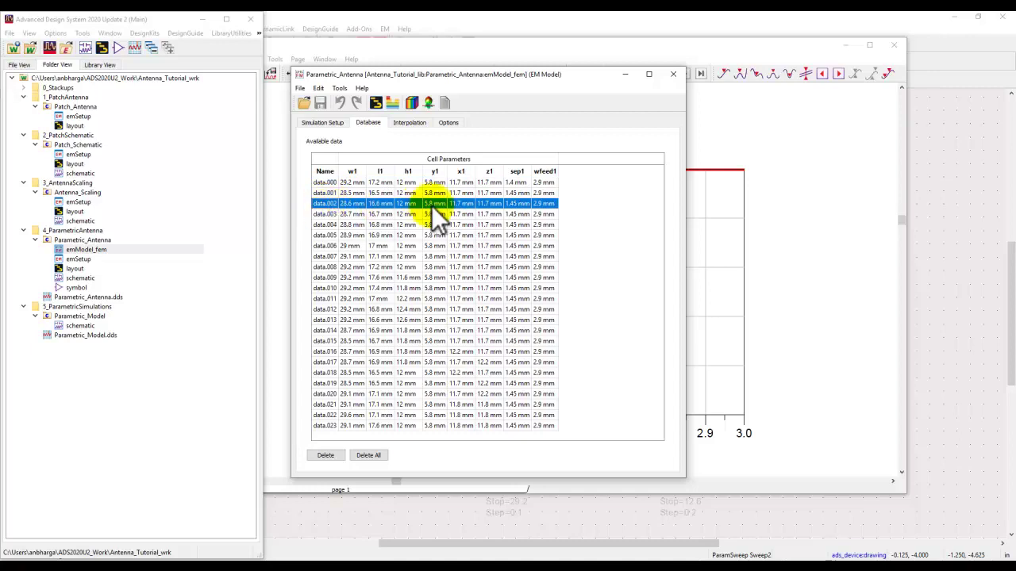
{"action": "right_click", "coordinate": [326, 205]}
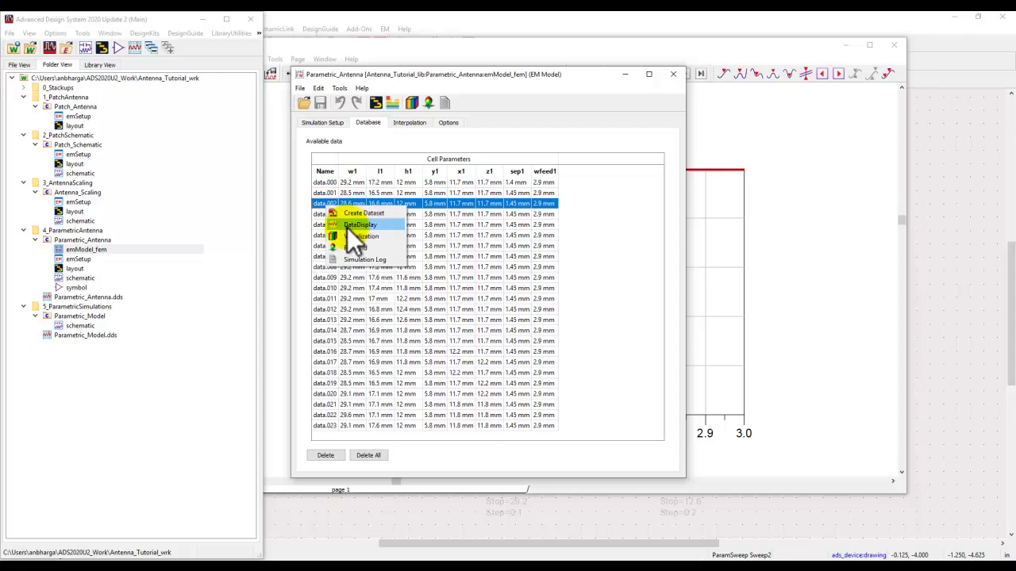
{"action": "left_click", "coordinate": [356, 224]}
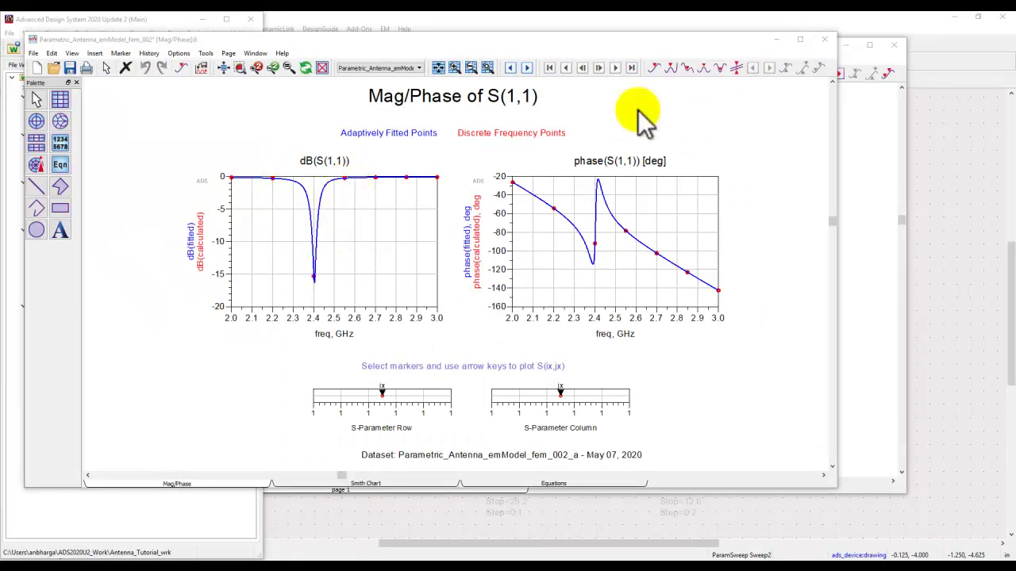
Step: Save and close the S(1,1) display, then open the FEM 3D visualization for data.008
{"action": "left_click", "coordinate": [826, 39]}
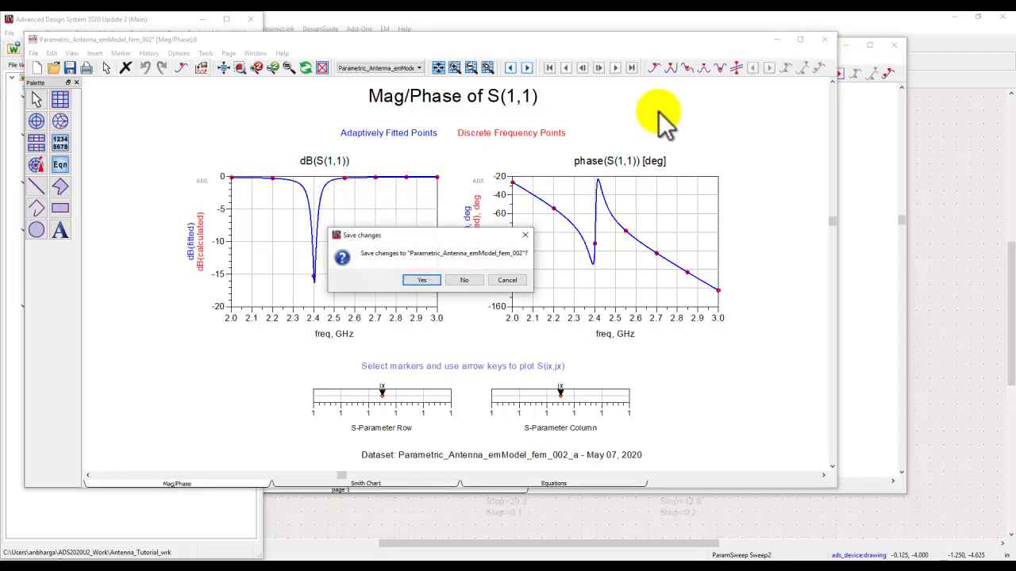
{"action": "left_click", "coordinate": [411, 278]}
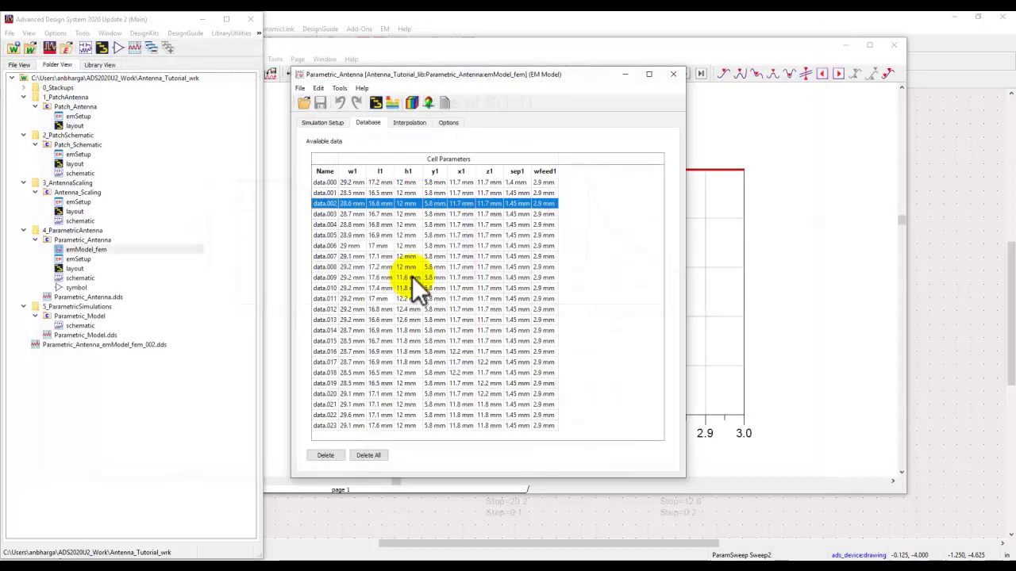
{"action": "left_click", "coordinate": [321, 331]}
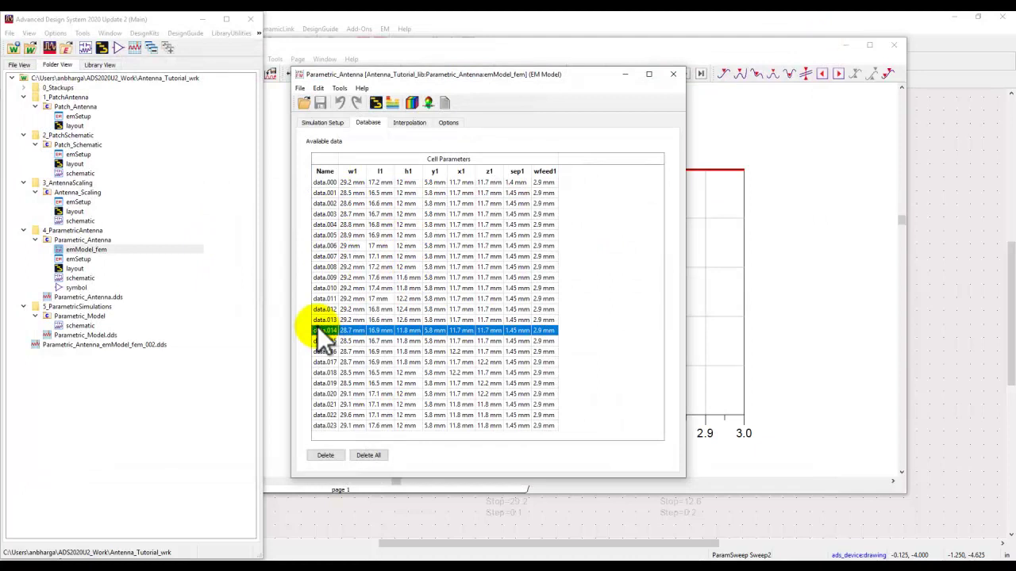
{"action": "left_click", "coordinate": [321, 267]}
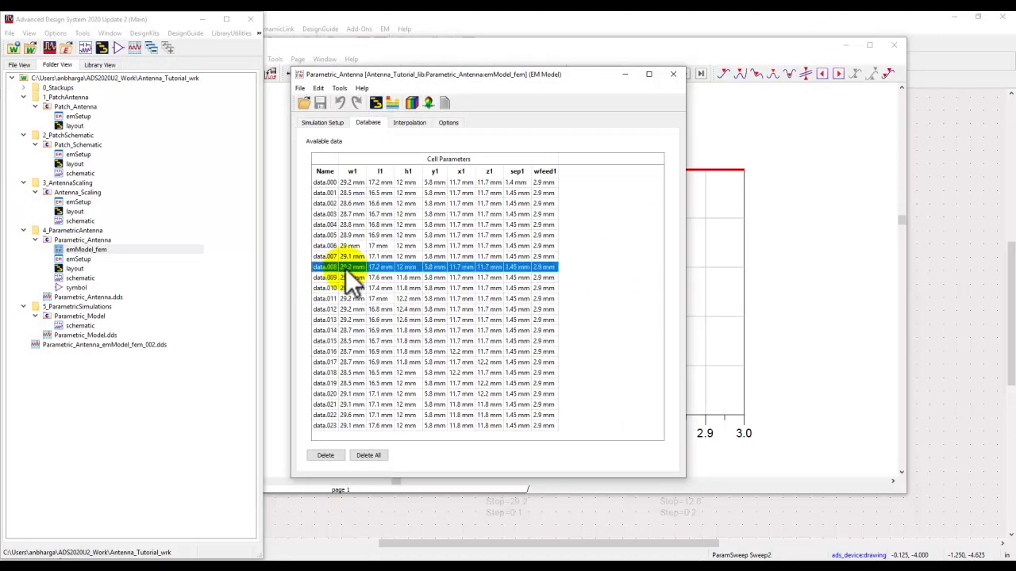
{"action": "left_click", "coordinate": [429, 104]}
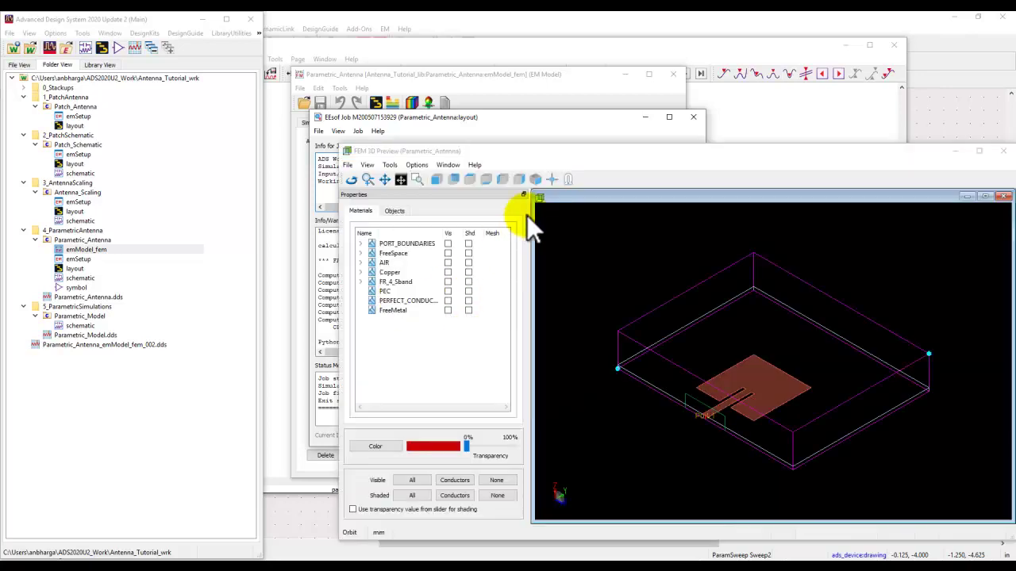
Step: Maximize the field viewer and calculate the far-field antenna parameters, moving the results off the pattern
{"action": "double_click", "coordinate": [538, 154]}
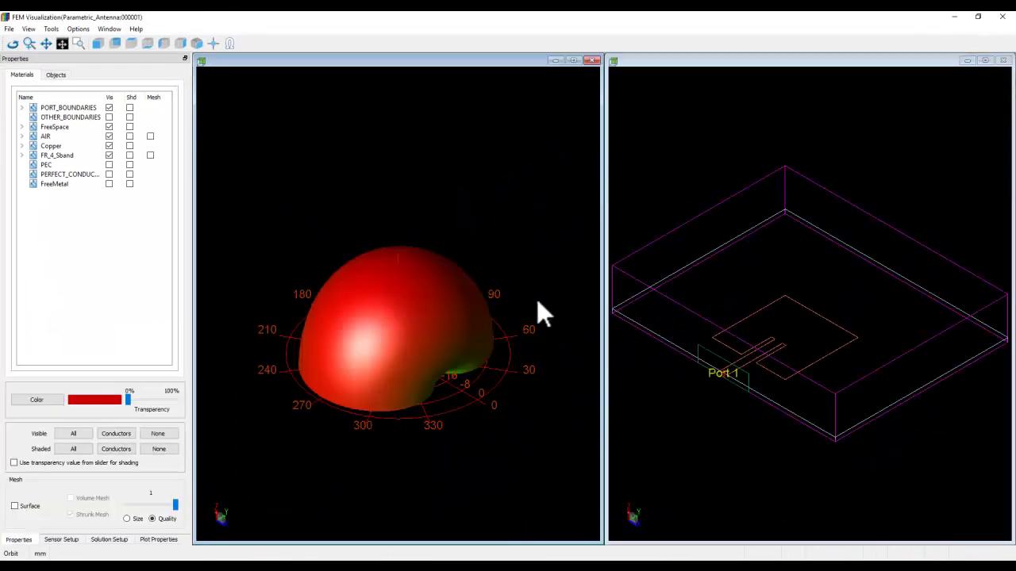
{"action": "left_click", "coordinate": [157, 542]}
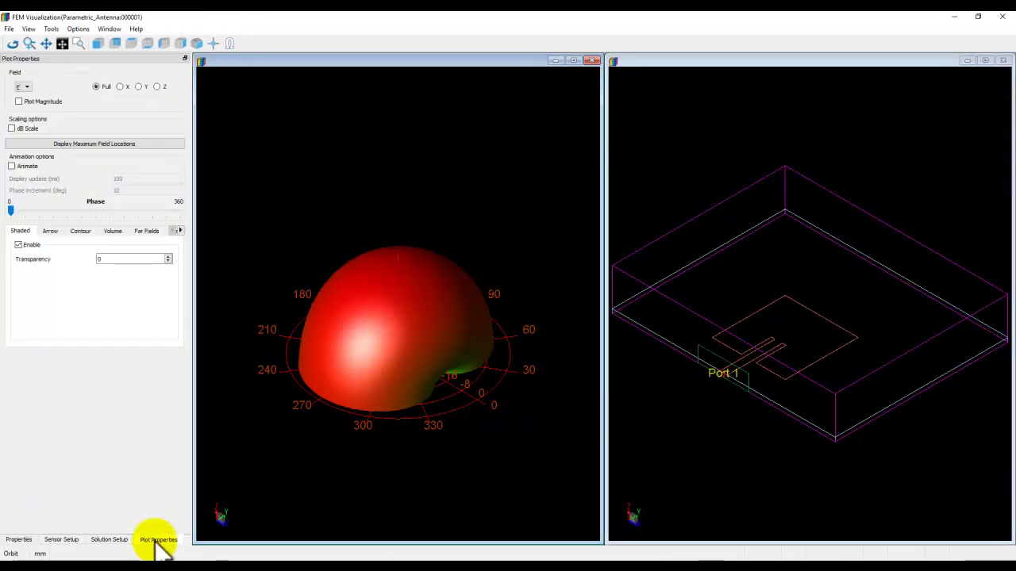
{"action": "left_click", "coordinate": [147, 231]}
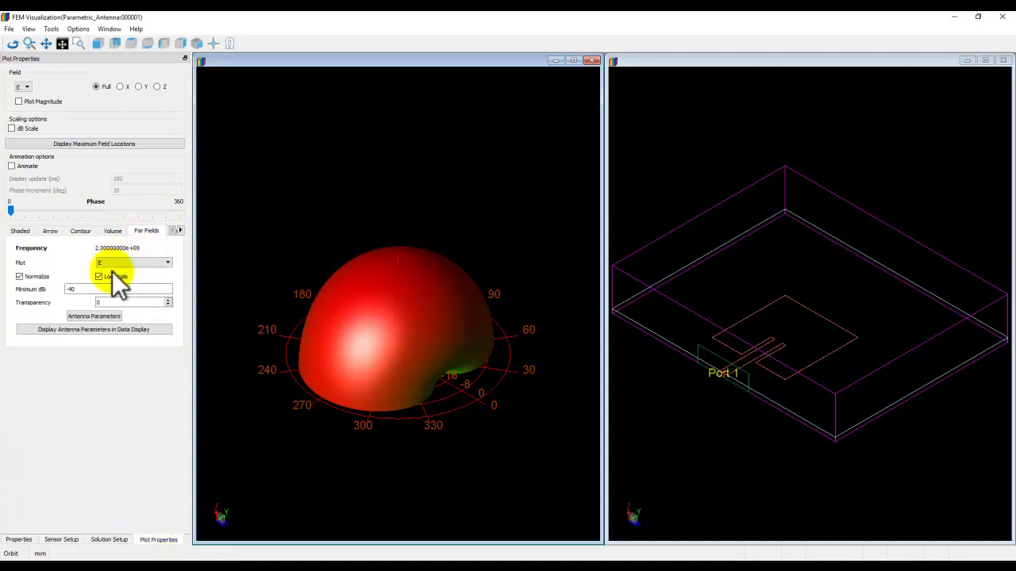
{"action": "left_click", "coordinate": [94, 316]}
{"action": "left_click_drag", "start_coordinate": [532, 170], "coordinate": [342, 150]}
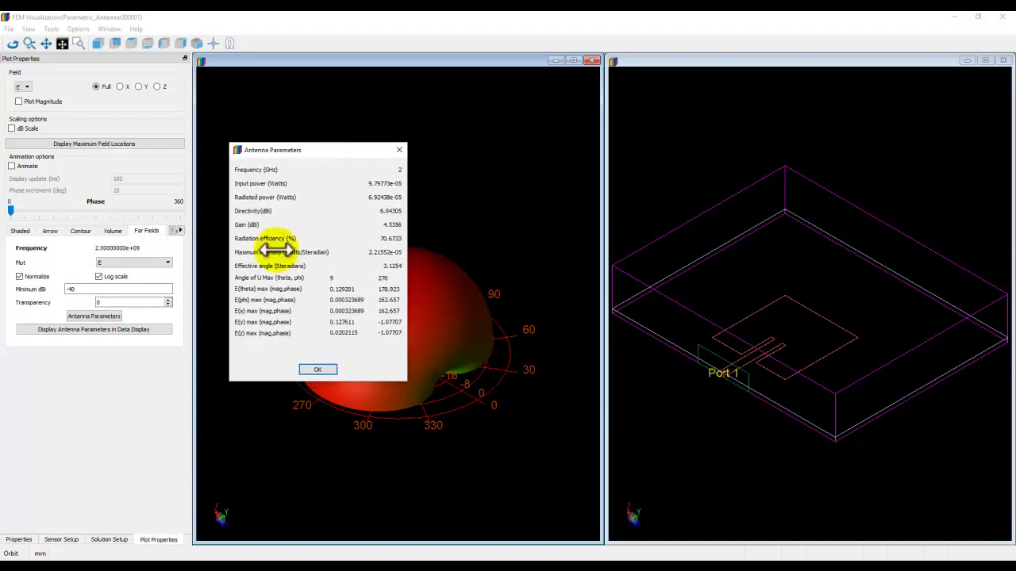
Step: Step through the solved frequencies to show antenna parameters at 2.4 GHz (5.21 dBi gain)
{"action": "left_click", "coordinate": [103, 540]}
{"action": "left_click", "coordinate": [44, 338]}
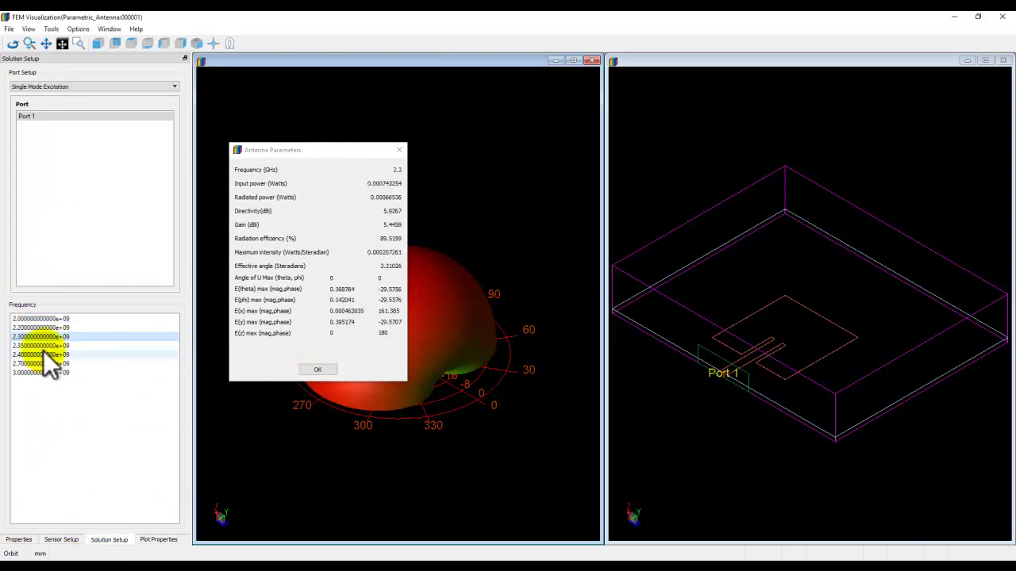
{"action": "left_click", "coordinate": [42, 347]}
{"action": "left_click", "coordinate": [60, 354]}
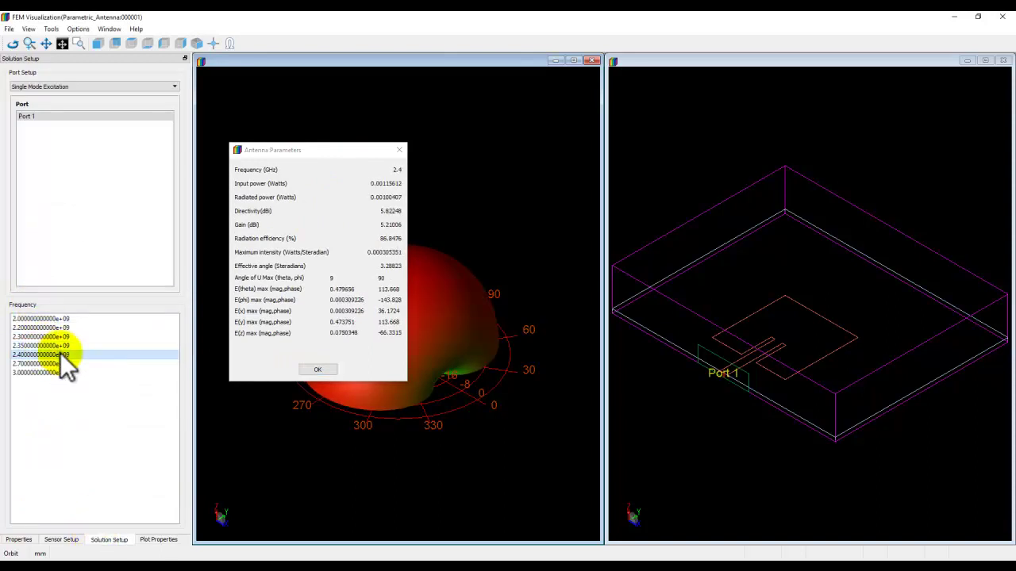
Step: Dismiss the antenna parameters, then close the field visualization and the simulation job window
{"action": "left_click", "coordinate": [399, 150]}
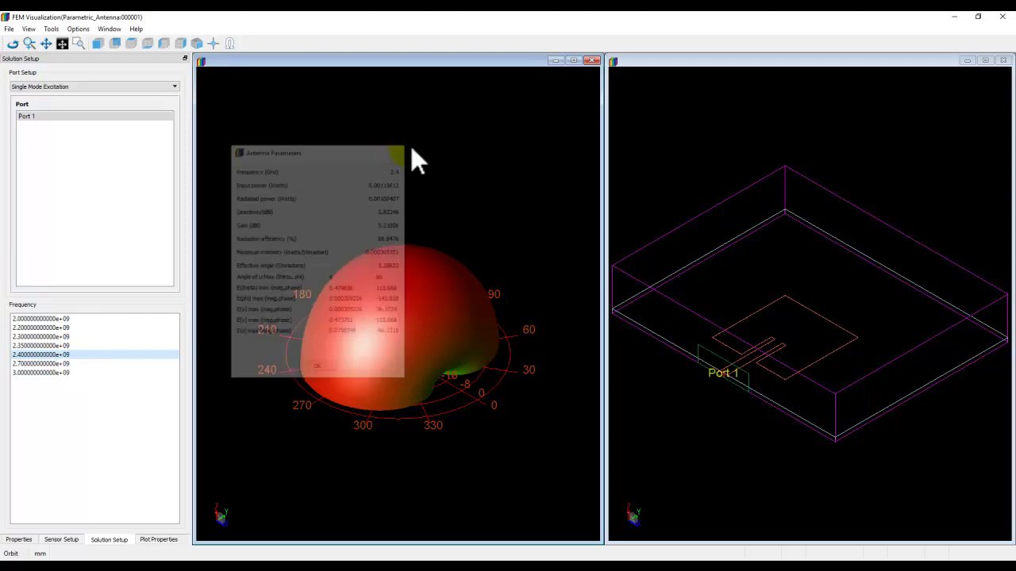
{"action": "left_click", "coordinate": [1003, 17]}
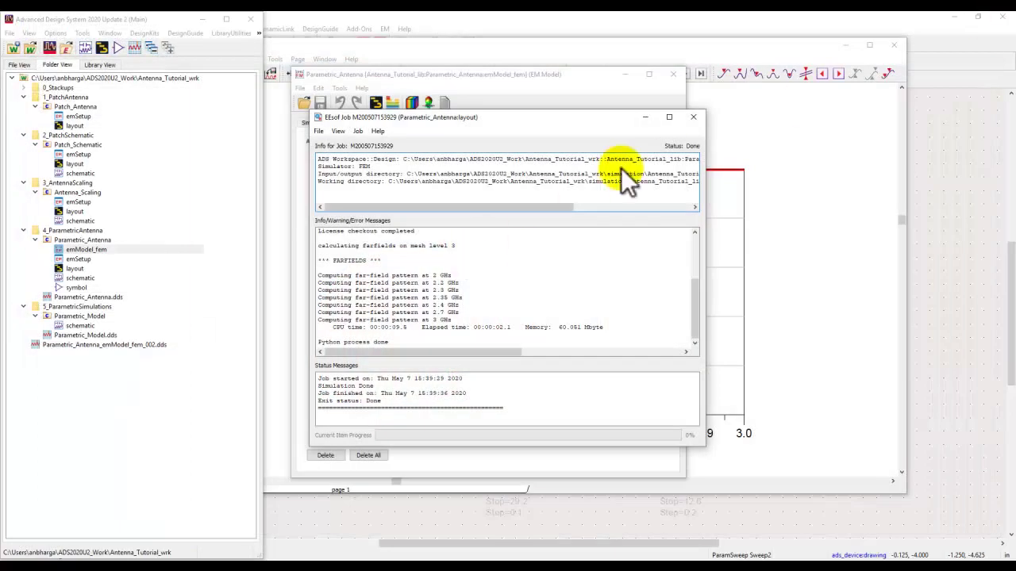
{"action": "left_click", "coordinate": [696, 116]}
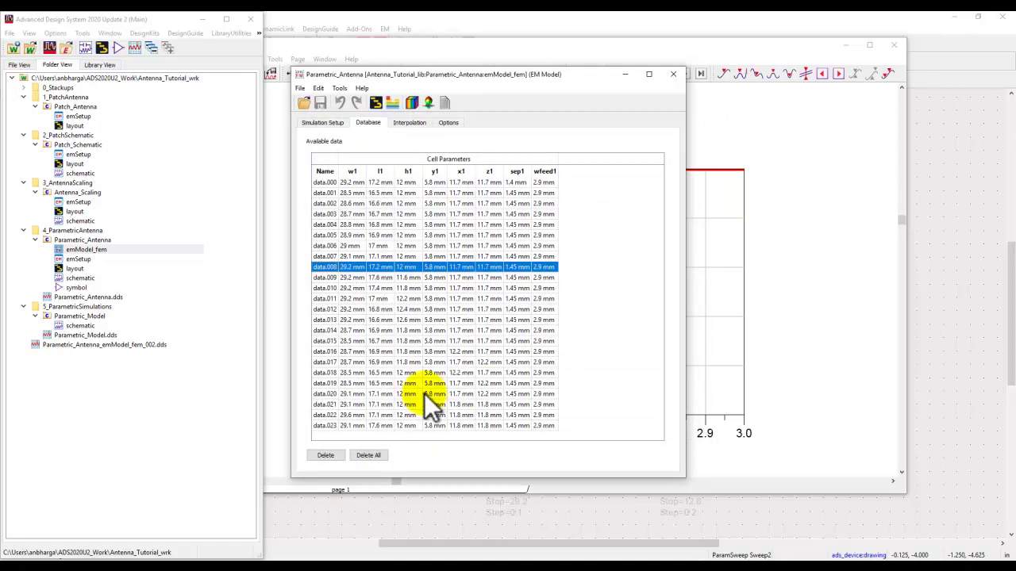
Step: Bring the Parametric_Model schematic forward with the Optim/Stat/DOE parts library active
{"action": "left_click", "coordinate": [942, 344]}
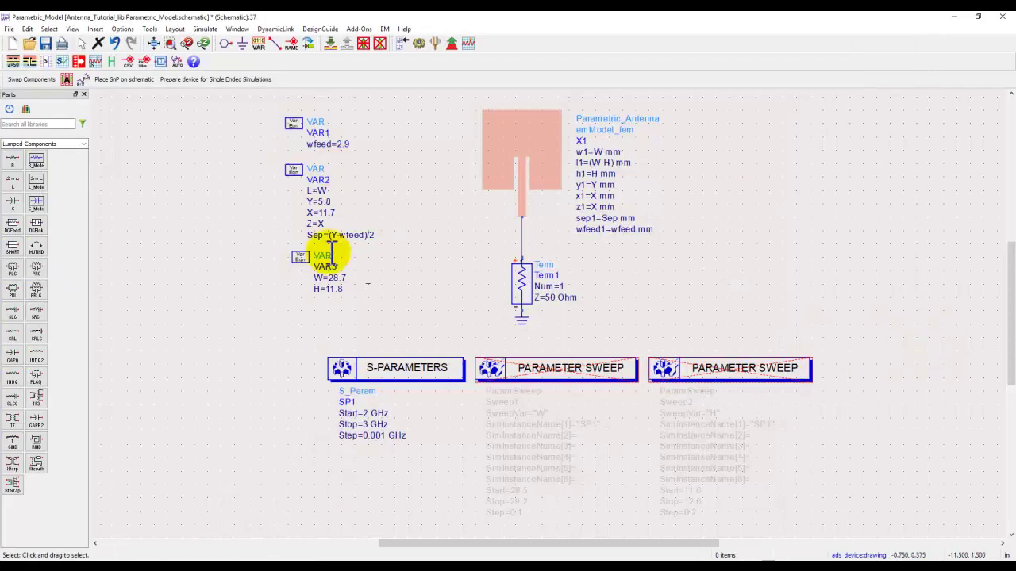
{"action": "left_click", "coordinate": [83, 144]}
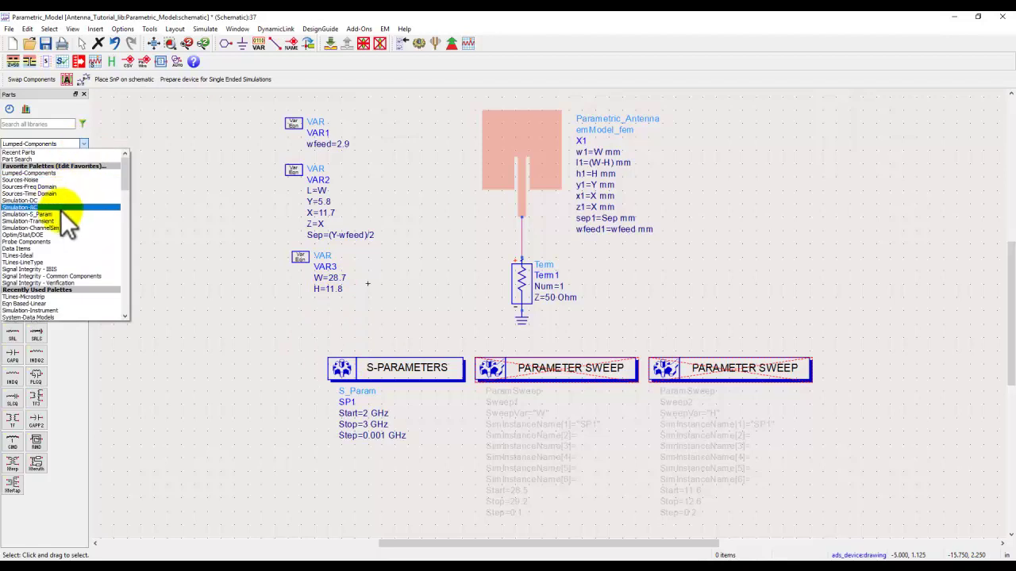
{"action": "scroll", "coordinate": [68, 208], "scroll_direction": "down", "scroll_amount": 6}
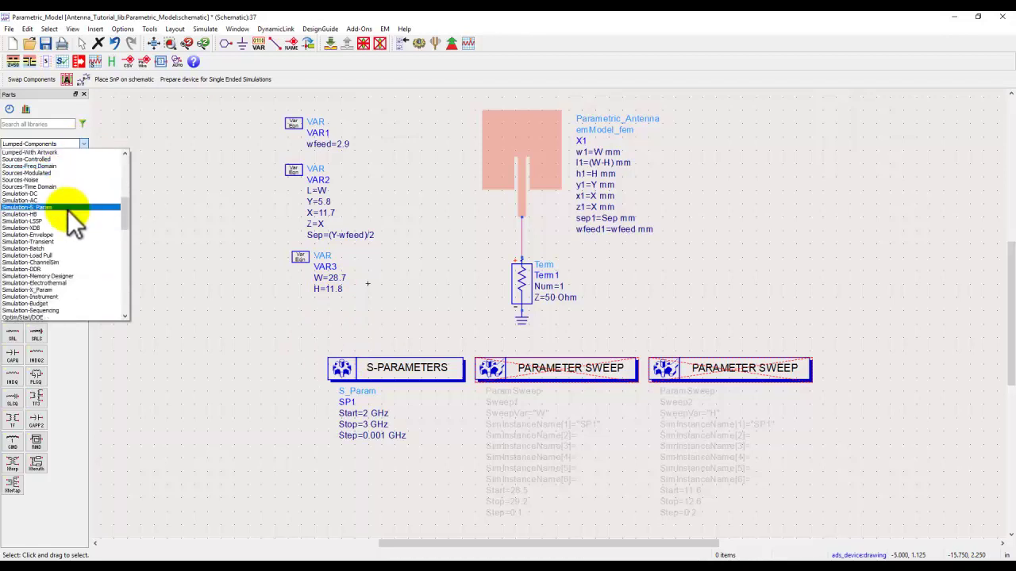
{"action": "left_click", "coordinate": [32, 276]}
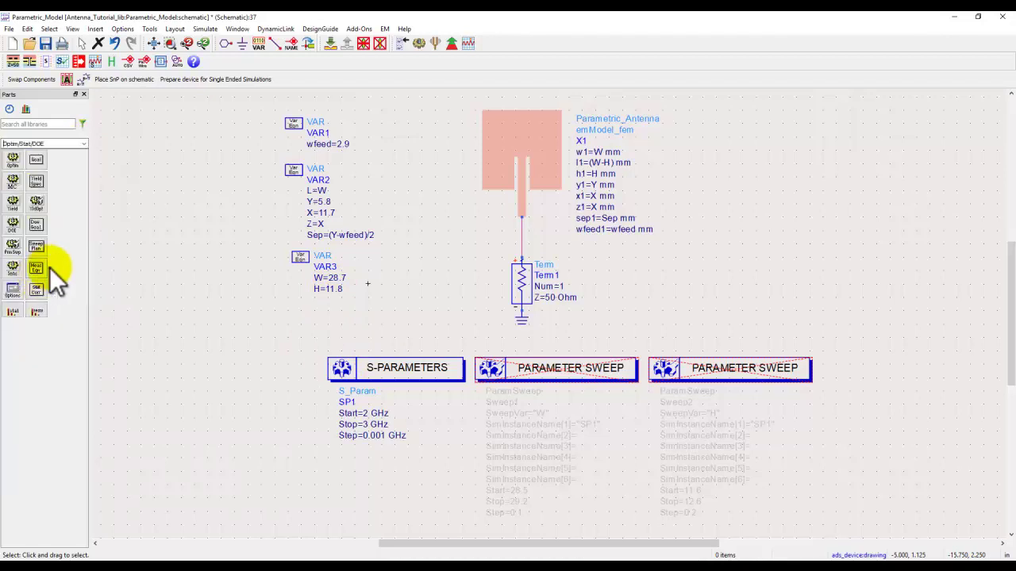
Step: Place trial Goal and Optim blocks on the schematic, then delete both again
{"action": "left_click", "coordinate": [36, 159]}
{"action": "left_click", "coordinate": [120, 193]}
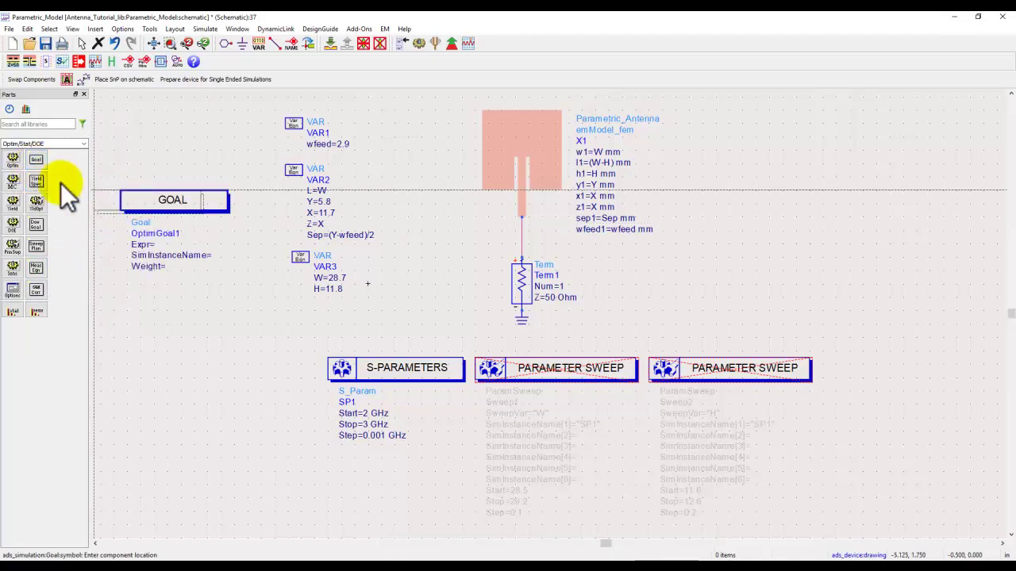
{"action": "left_click", "coordinate": [12, 160]}
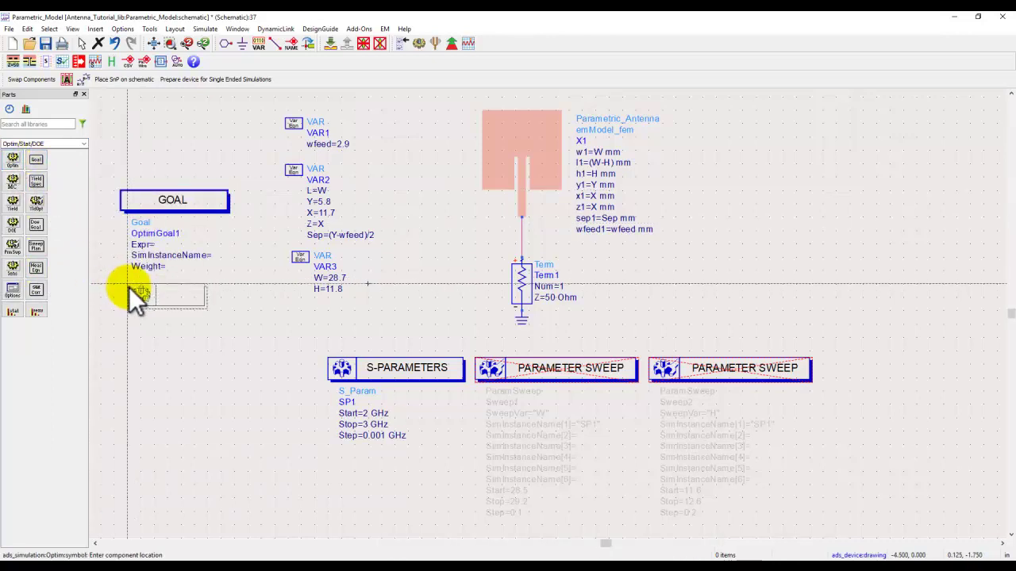
{"action": "left_click", "coordinate": [129, 286]}
{"action": "key", "text": "Escape"}
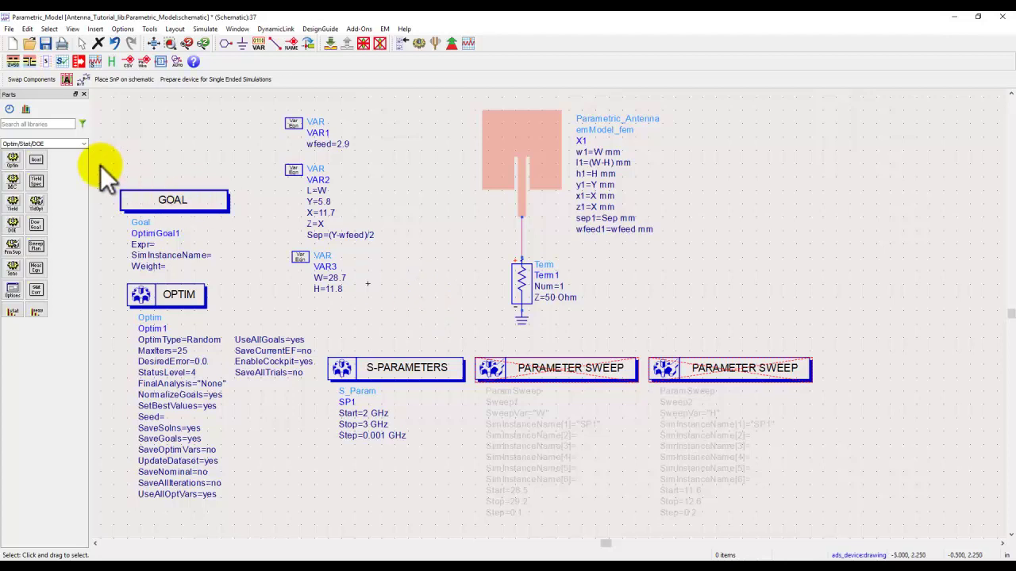
{"action": "left_click_drag", "start_coordinate": [100, 162], "coordinate": [247, 336]}
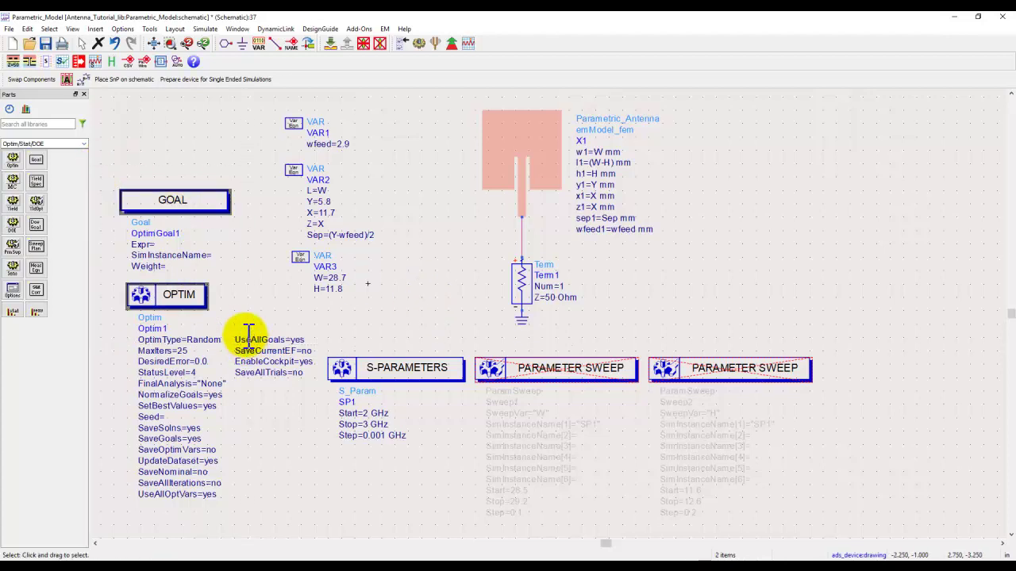
{"action": "key", "text": "Delete"}
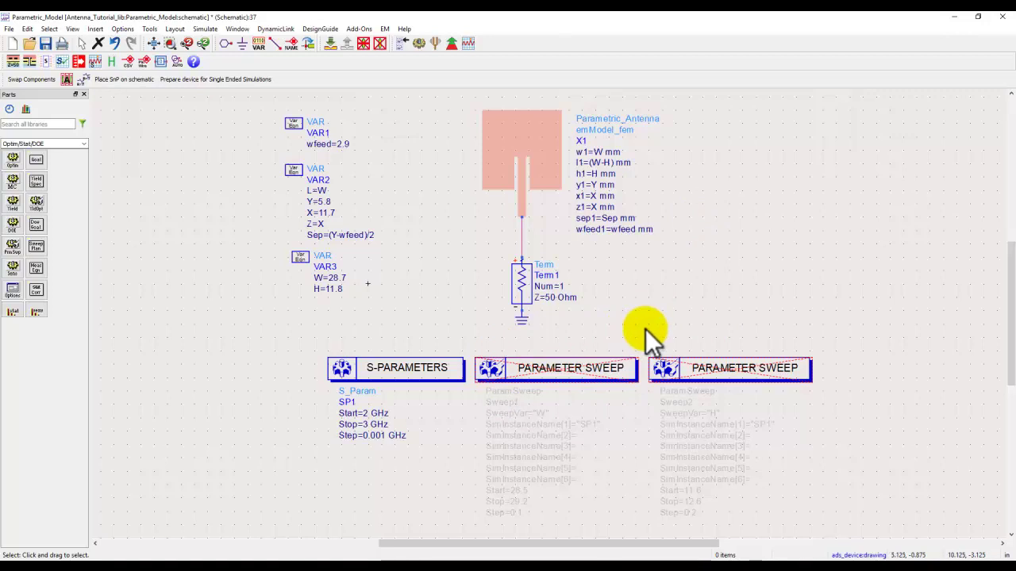
{"action": "left_click_drag", "start_coordinate": [863, 343], "coordinate": [325, 413]}
{"action": "left_click", "coordinate": [541, 332]}
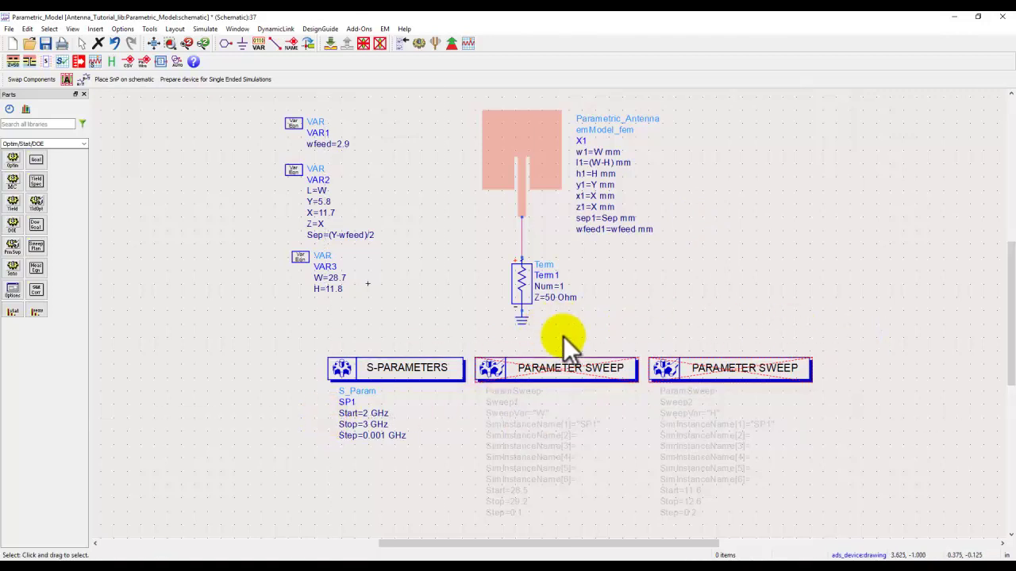